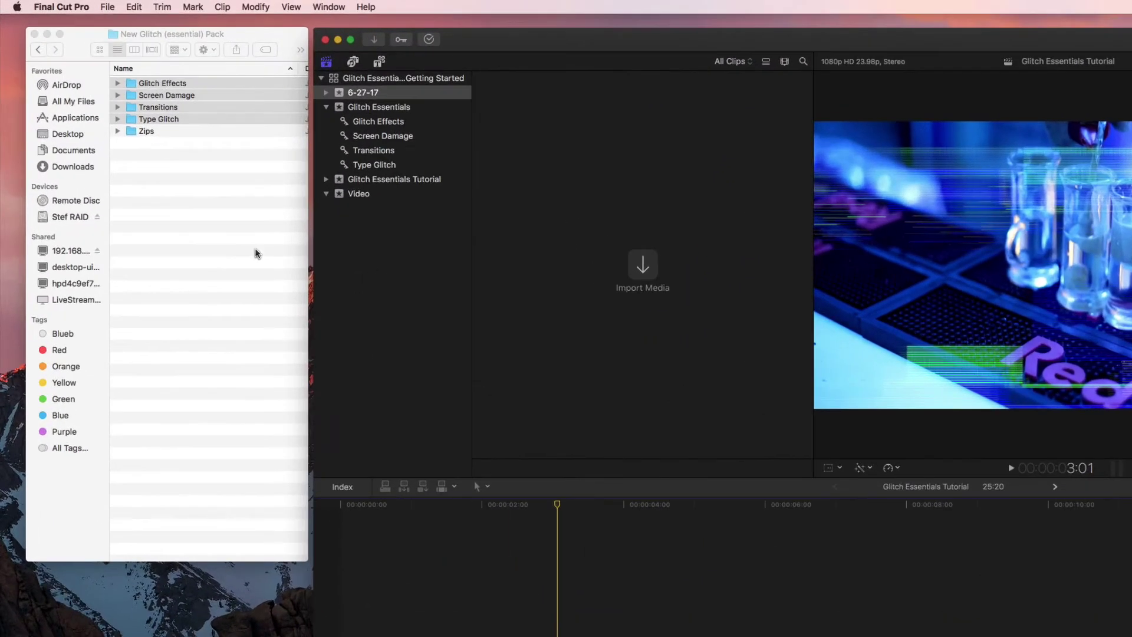
- Examine the contents of the Glitch Effects, Screen Damage, Transitions and Type Glitch folders in the New Glitch (essential) Pack in Finder
{"action": "left_click", "coordinate": [256, 254]}
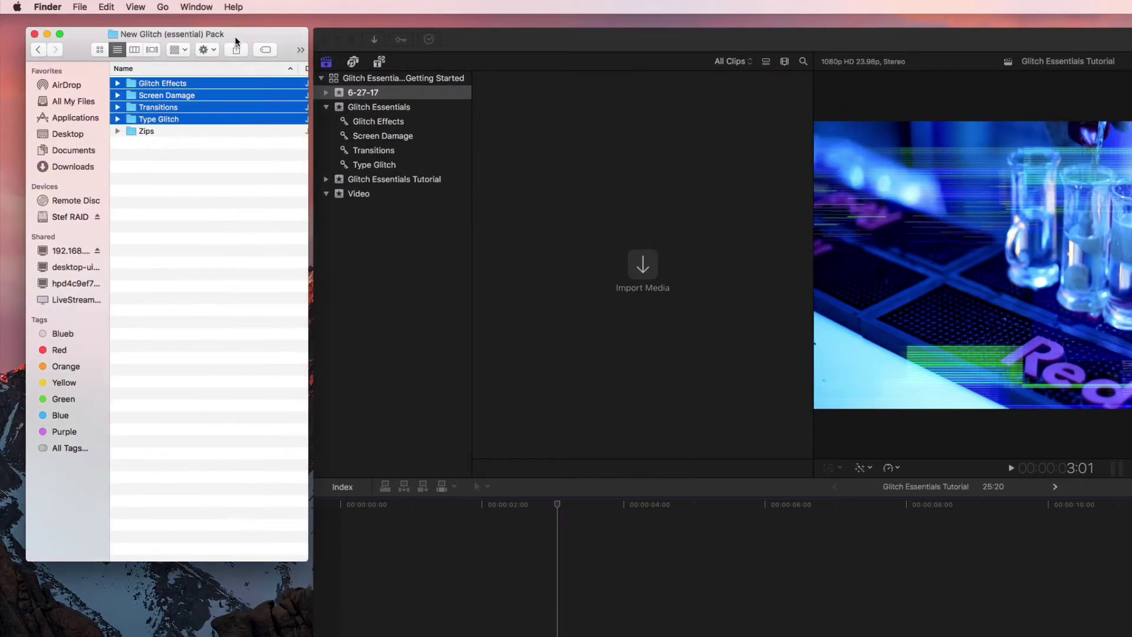
{"action": "left_click", "coordinate": [118, 84]}
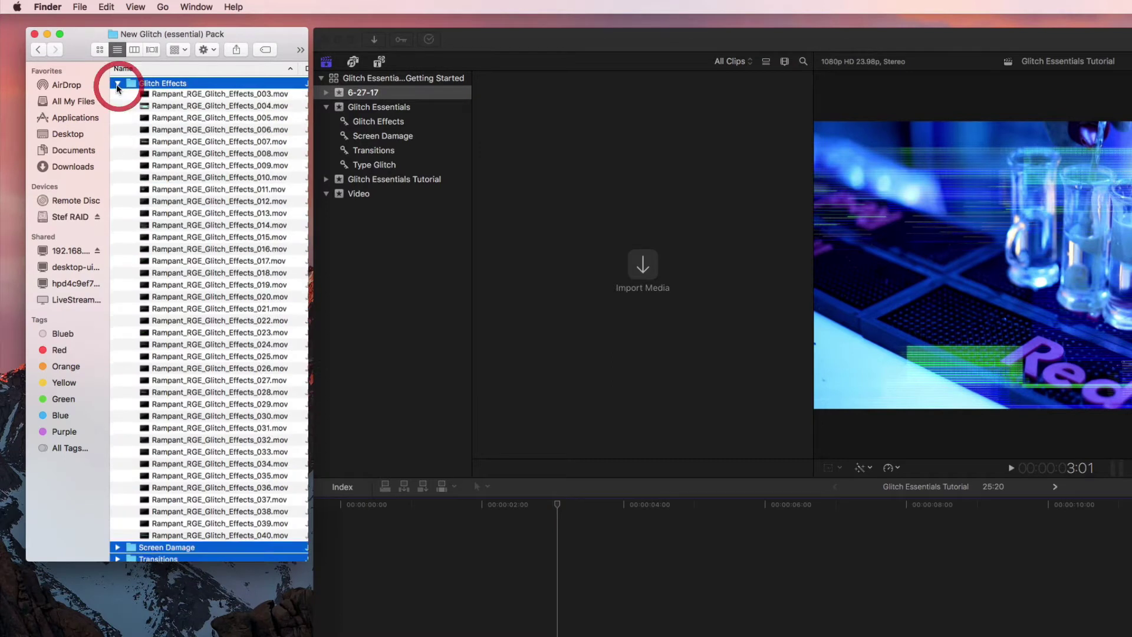
{"action": "left_click", "coordinate": [118, 84]}
{"action": "left_click", "coordinate": [118, 95]}
{"action": "left_click", "coordinate": [118, 95]}
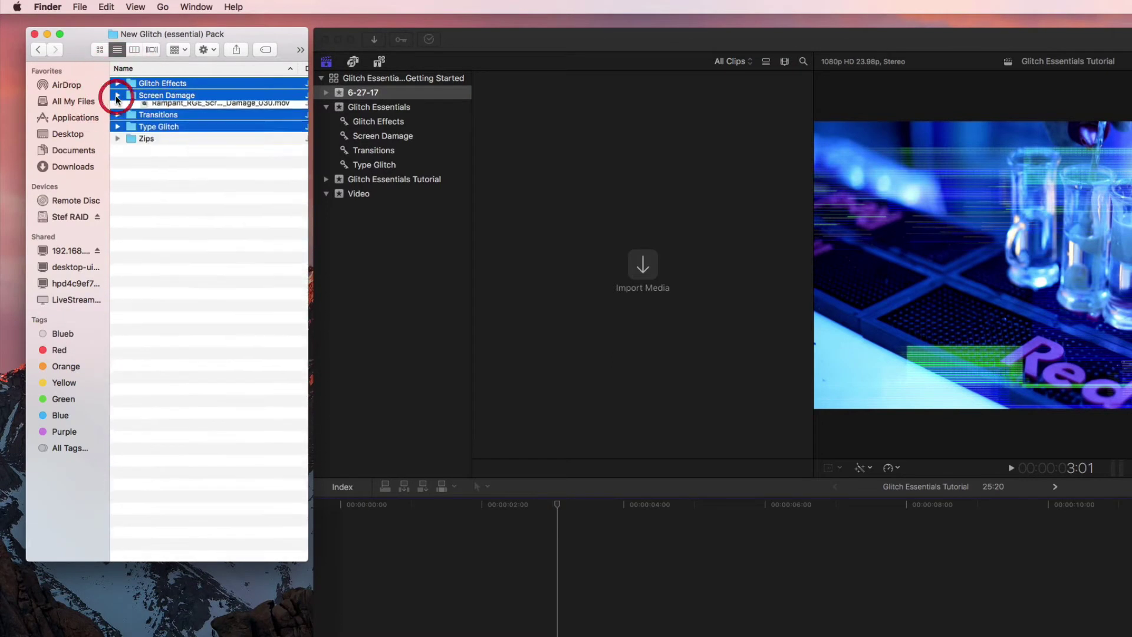
{"action": "left_click", "coordinate": [117, 106]}
{"action": "left_click", "coordinate": [117, 107]}
{"action": "left_click", "coordinate": [117, 119]}
{"action": "left_click", "coordinate": [117, 119]}
{"action": "left_click", "coordinate": [204, 197]}
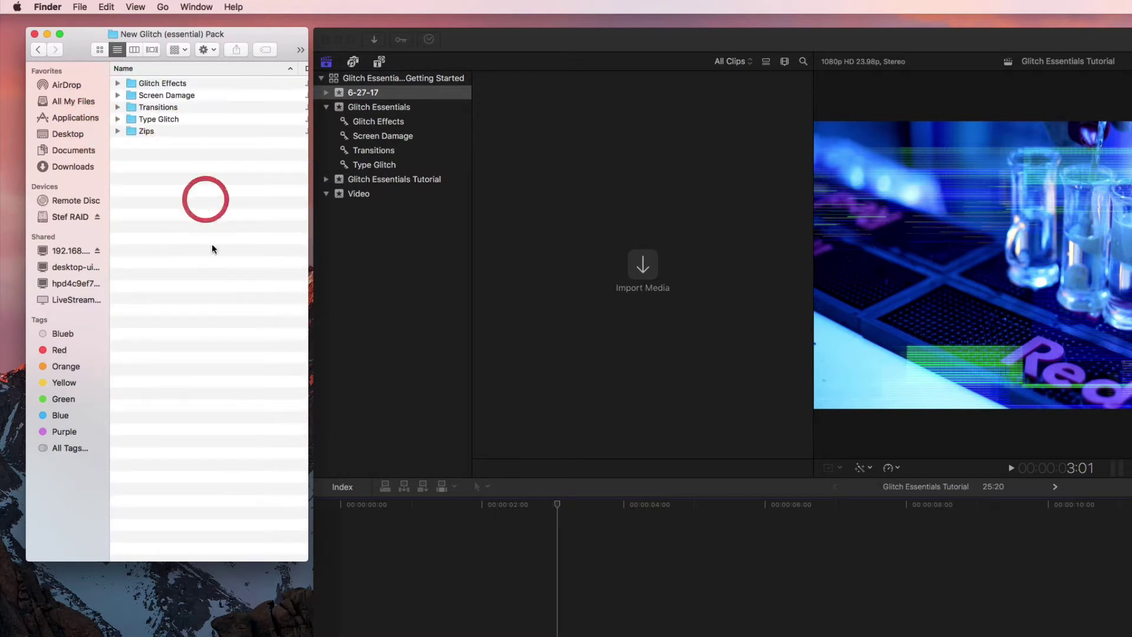
{"action": "left_click", "coordinate": [423, 313]}
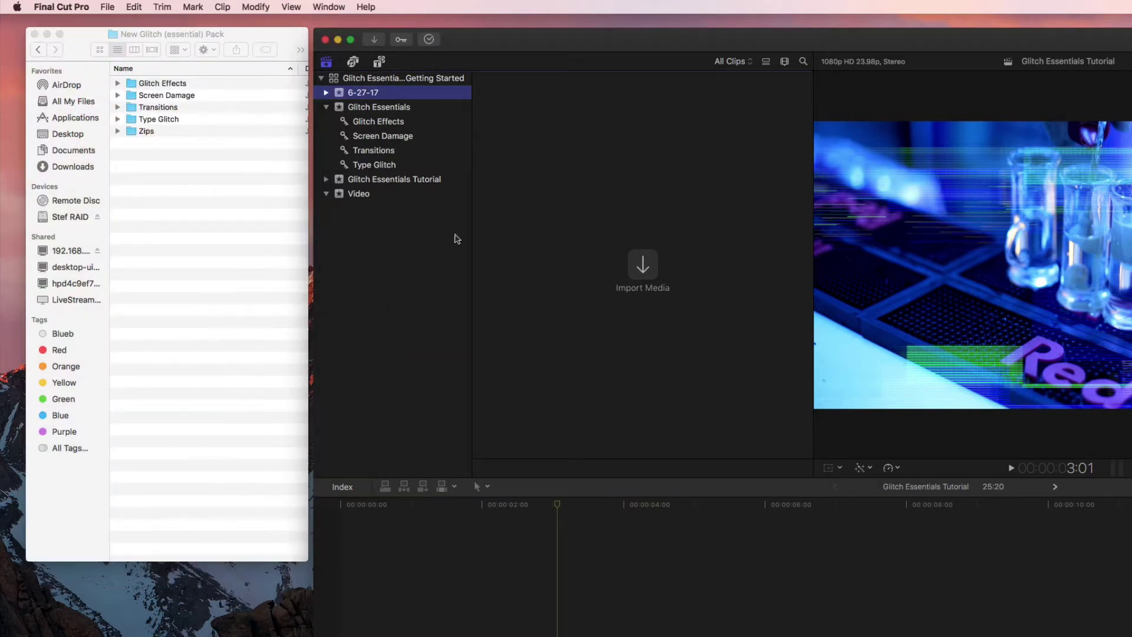
{"action": "left_click", "coordinate": [113, 8]}
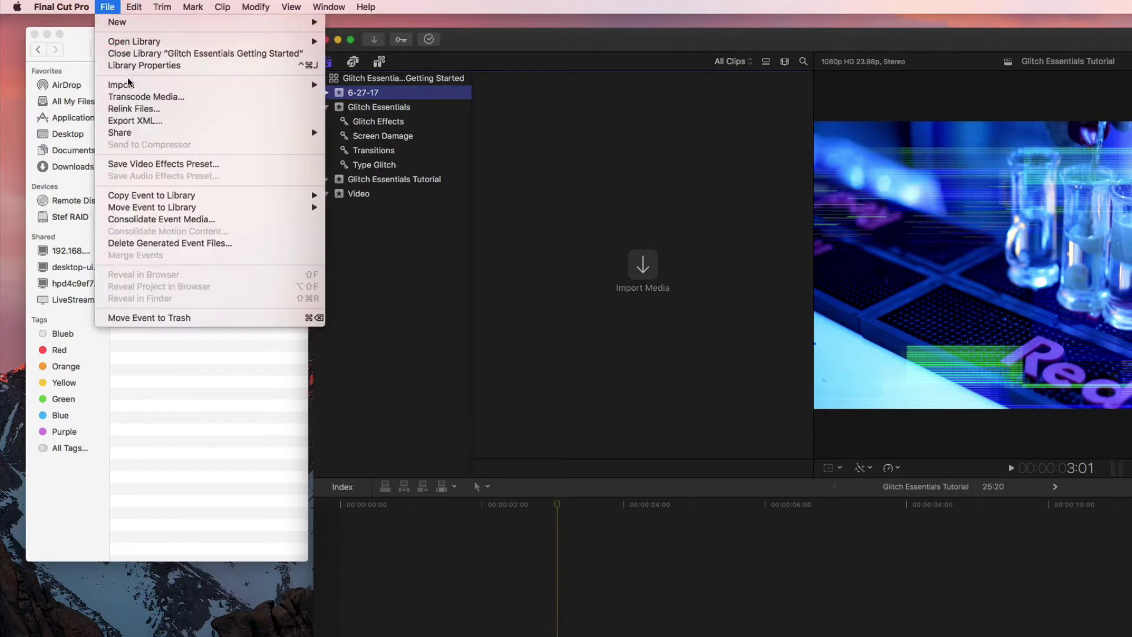
{"action": "mouse_move", "coordinate": [126, 85]}
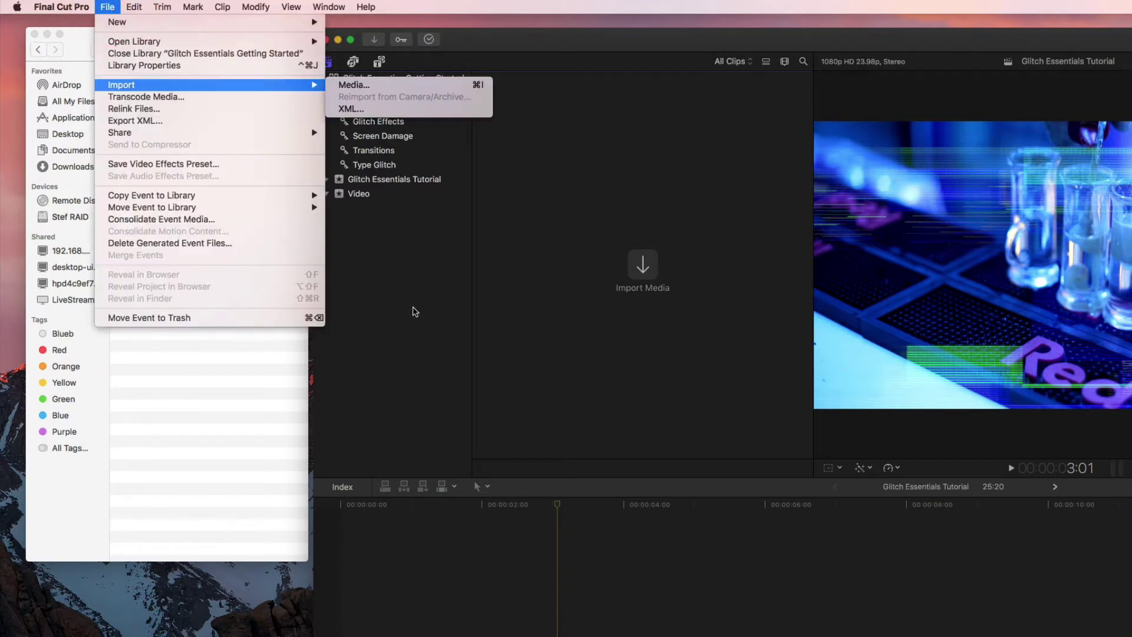
{"action": "left_click", "coordinate": [411, 309]}
{"action": "left_click", "coordinate": [643, 264]}
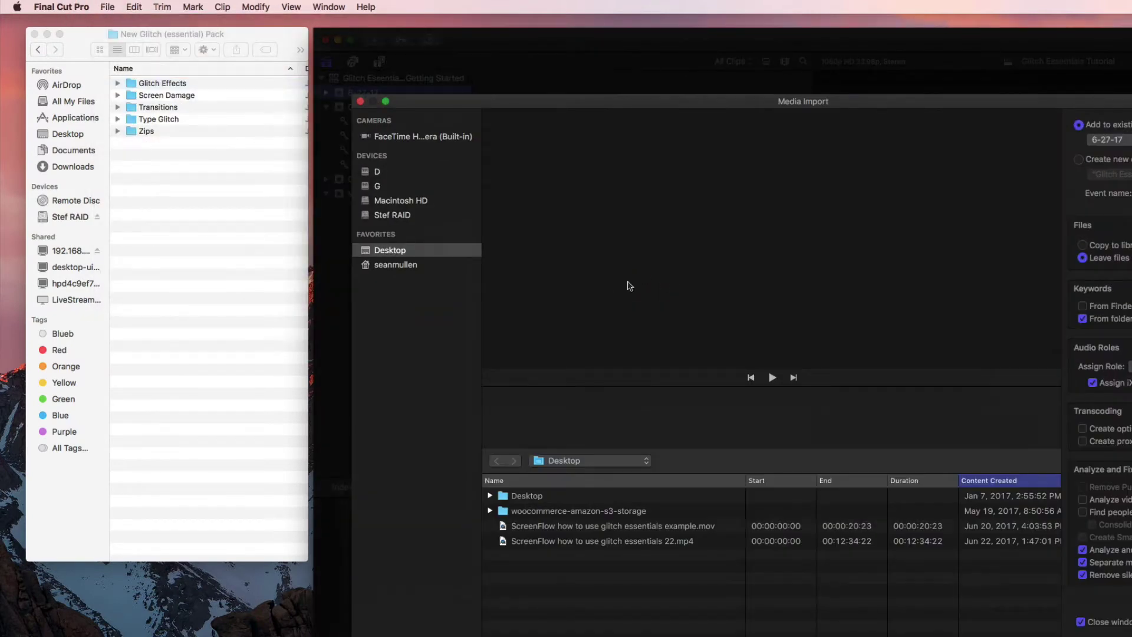
{"action": "left_click", "coordinate": [361, 101]}
- Import the Glitch Effects, Screen Damage, Transitions and Type Glitch folders from Finder into the 6-27-17 event in Final Cut Pro
{"action": "left_click", "coordinate": [152, 83]}
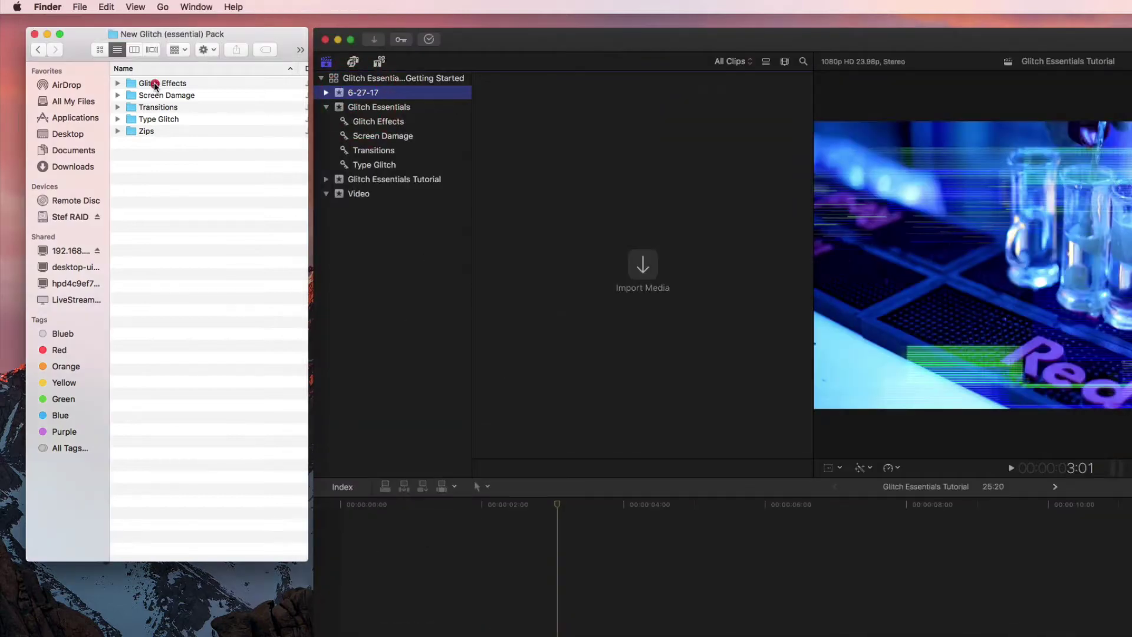
{"action": "left_click", "coordinate": [152, 120], "text": "shift"}
{"action": "left_click_drag", "start_coordinate": [151, 120], "coordinate": [587, 242]}
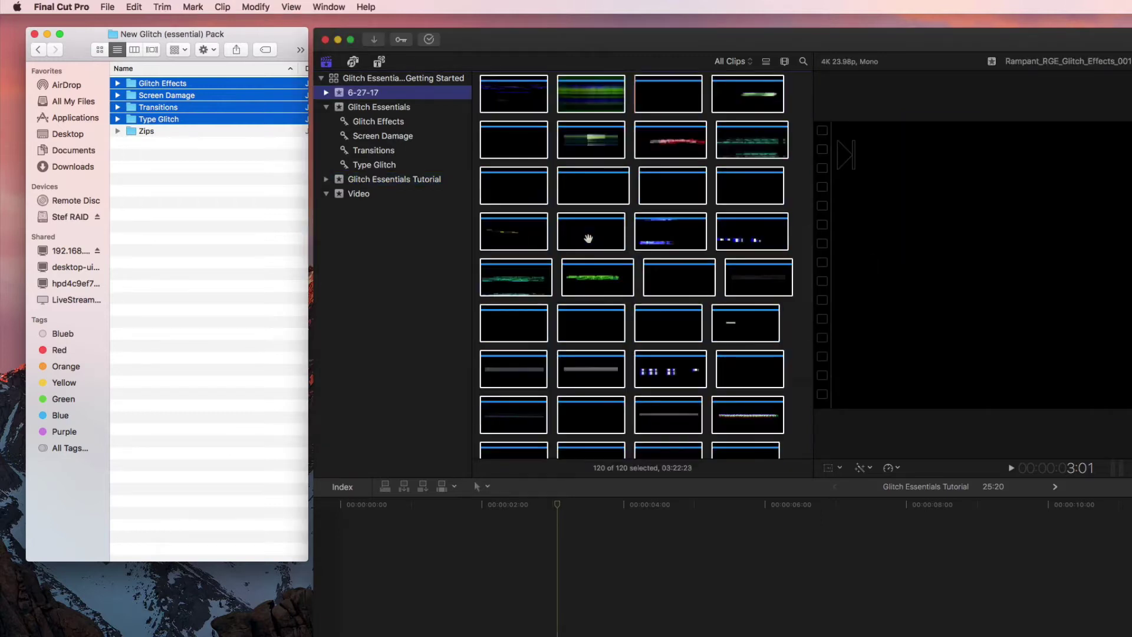
- Review the clips in each keyword collection of the 6-27-17 event, and collapse the event again
{"action": "left_click", "coordinate": [326, 93]}
{"action": "left_click", "coordinate": [370, 107]}
{"action": "left_click", "coordinate": [371, 121]}
{"action": "left_click", "coordinate": [373, 138]}
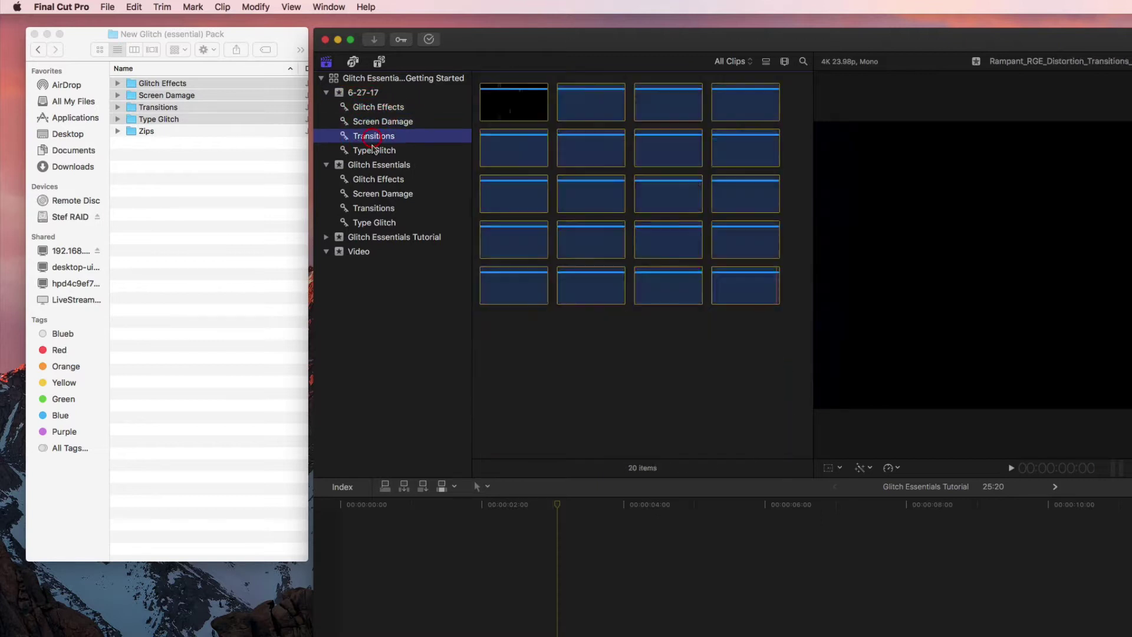
{"action": "left_click", "coordinate": [373, 149]}
{"action": "left_click", "coordinate": [326, 93]}
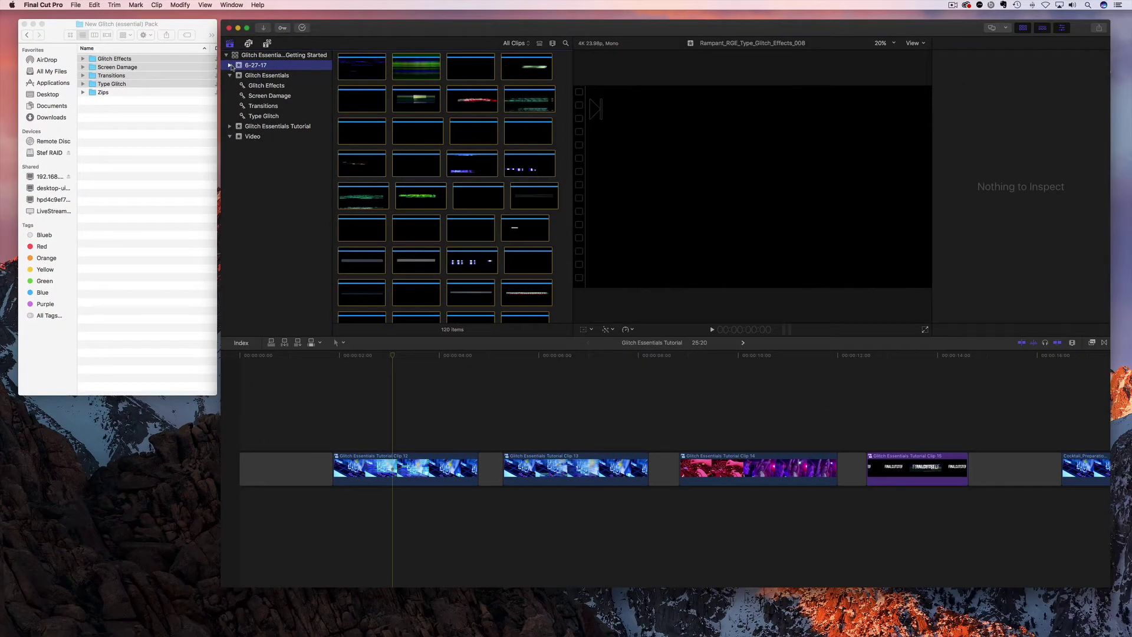
- Expand the editor to full screen and place the playhead near the start of the Cocktail_Preparation_2 clip, at about 16:23
{"action": "left_click", "coordinate": [247, 29]}
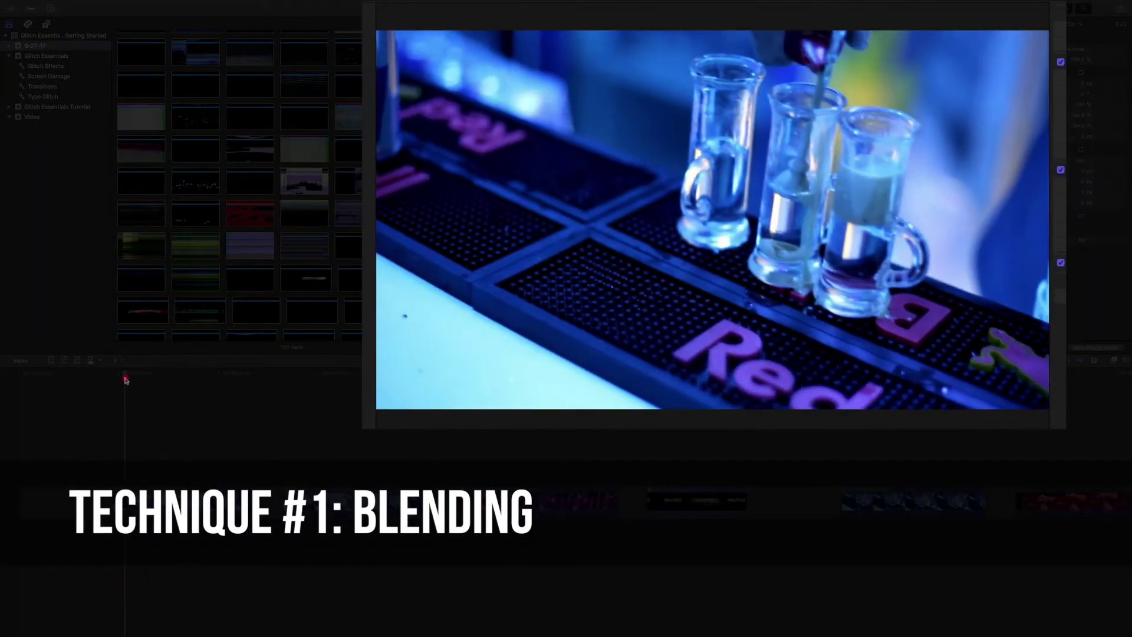
{"action": "left_click", "coordinate": [125, 382]}
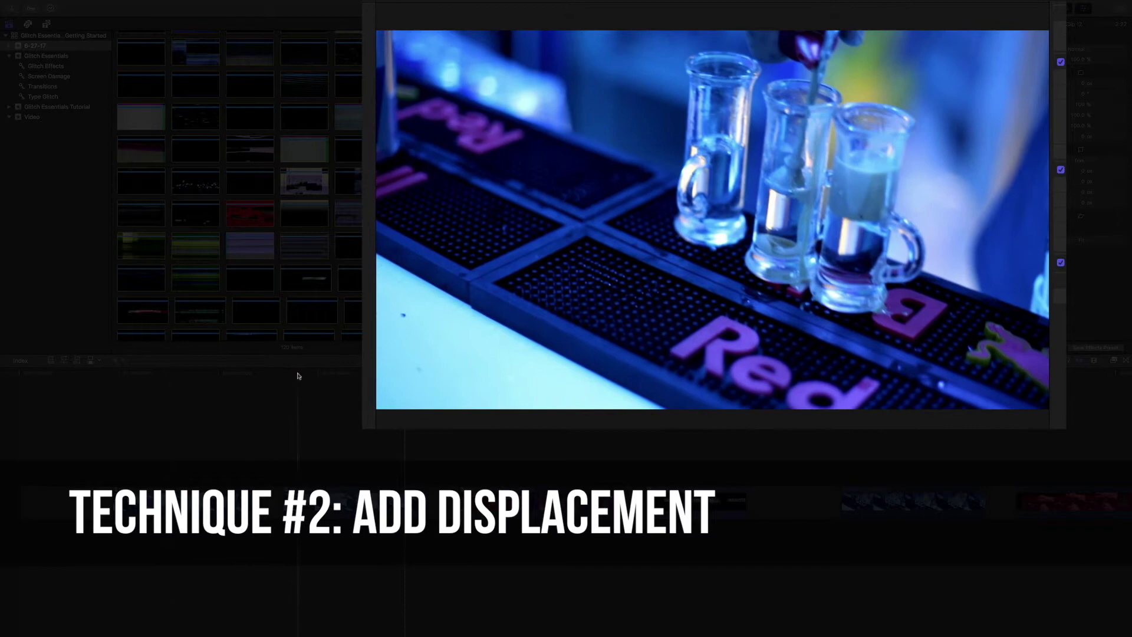
{"action": "left_click", "coordinate": [297, 375]}
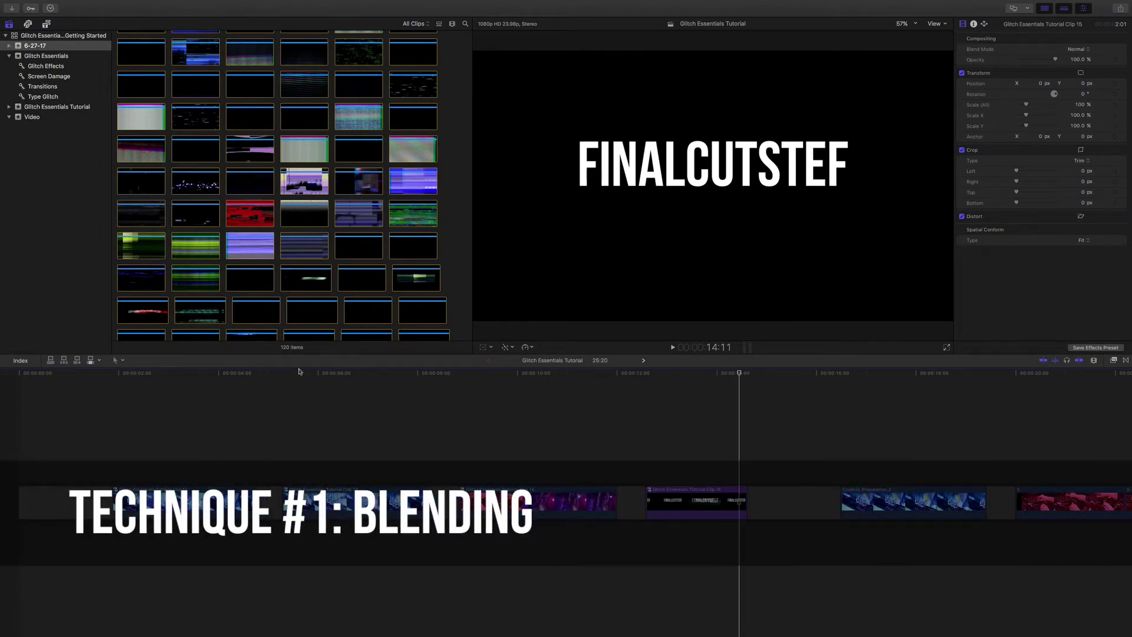
{"action": "scroll", "coordinate": [708, 389], "scroll_direction": "right", "scroll_amount": 5}
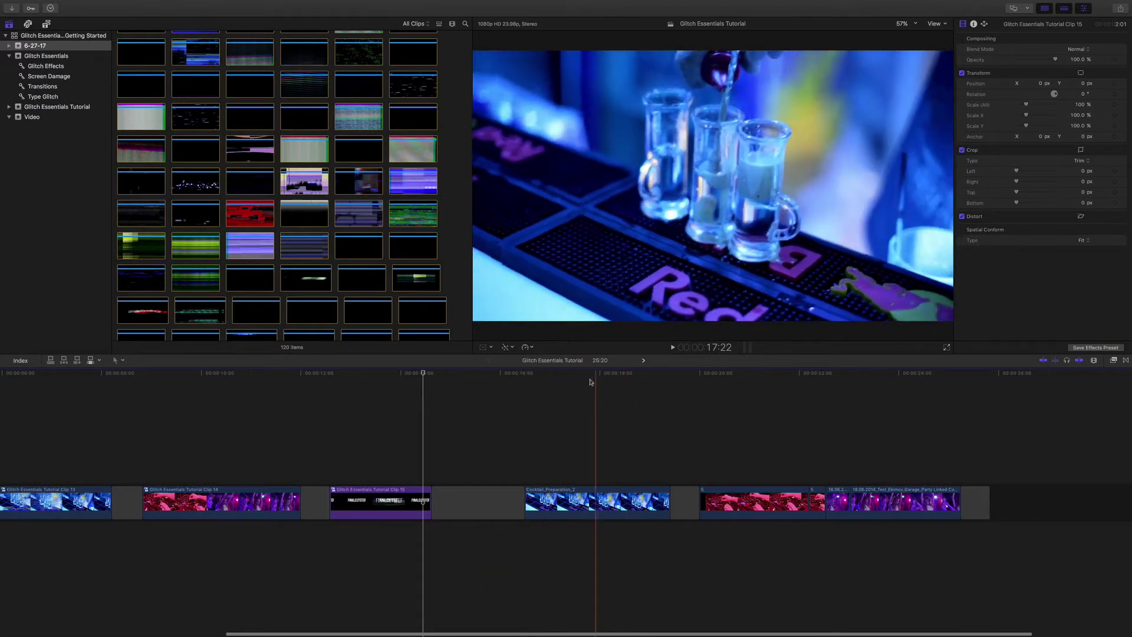
{"action": "left_click", "coordinate": [549, 381]}
{"action": "mouse_move", "coordinate": [549, 382]}
{"action": "left_mouse_down"}
{"action": "mouse_move", "coordinate": [610, 385]}
{"action": "mouse_move", "coordinate": [550, 386]}
{"action": "left_mouse_up"}
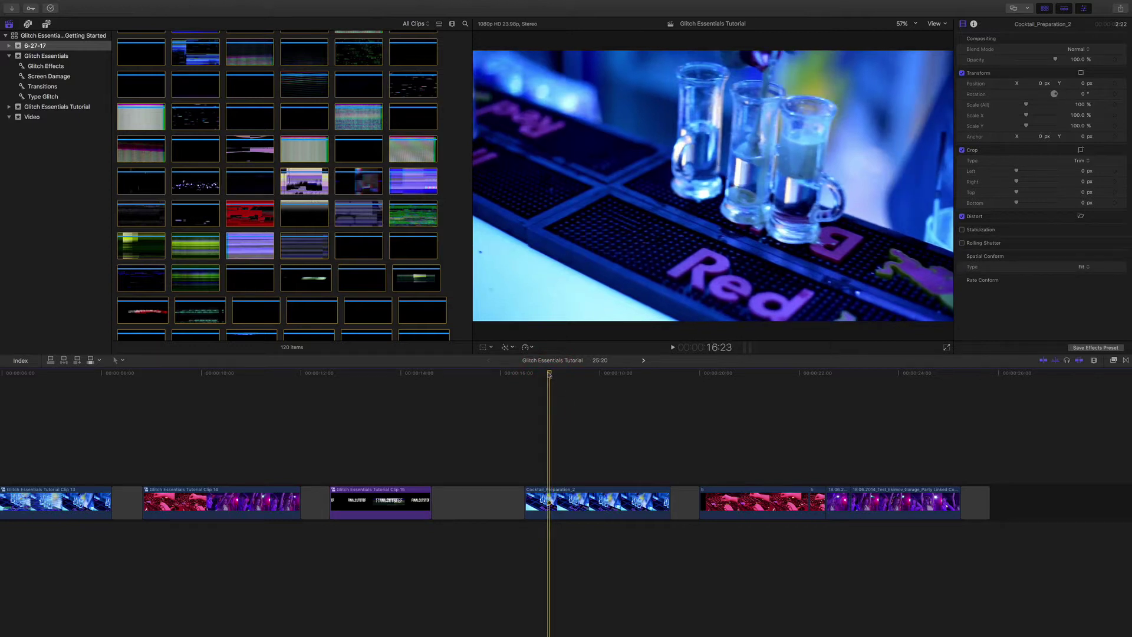
- Connect the Rampant_RGE_Screen_Damage_007 clip from the Glitch Essentials Screen Damage collection above the Cocktail_Preparation_2 clip
{"action": "left_click", "coordinate": [46, 66]}
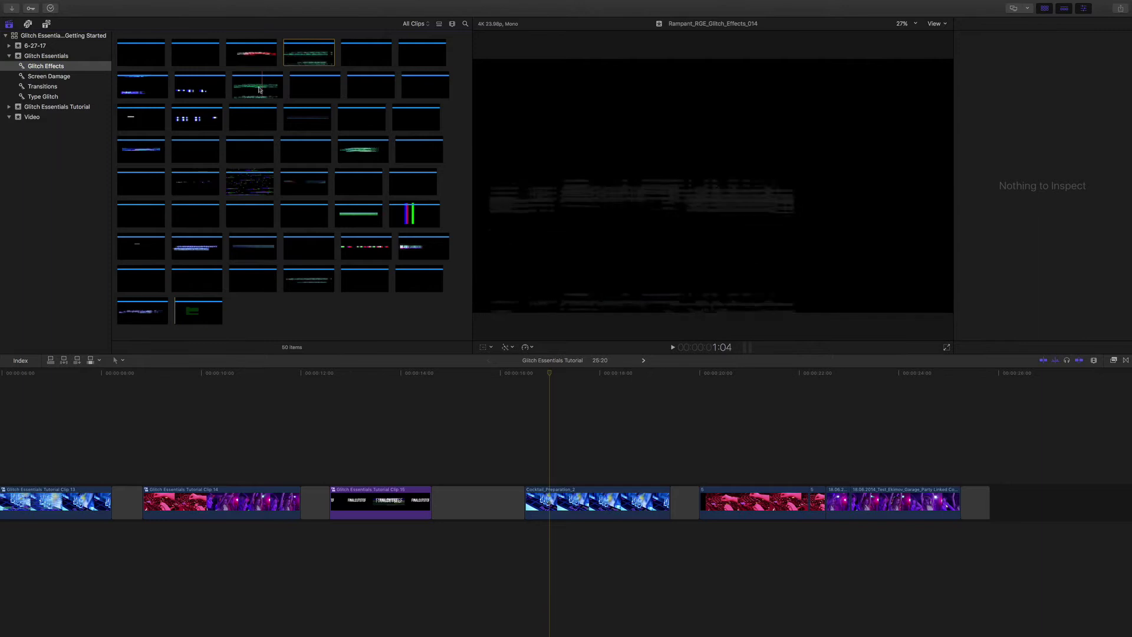
{"action": "left_click", "coordinate": [53, 76]}
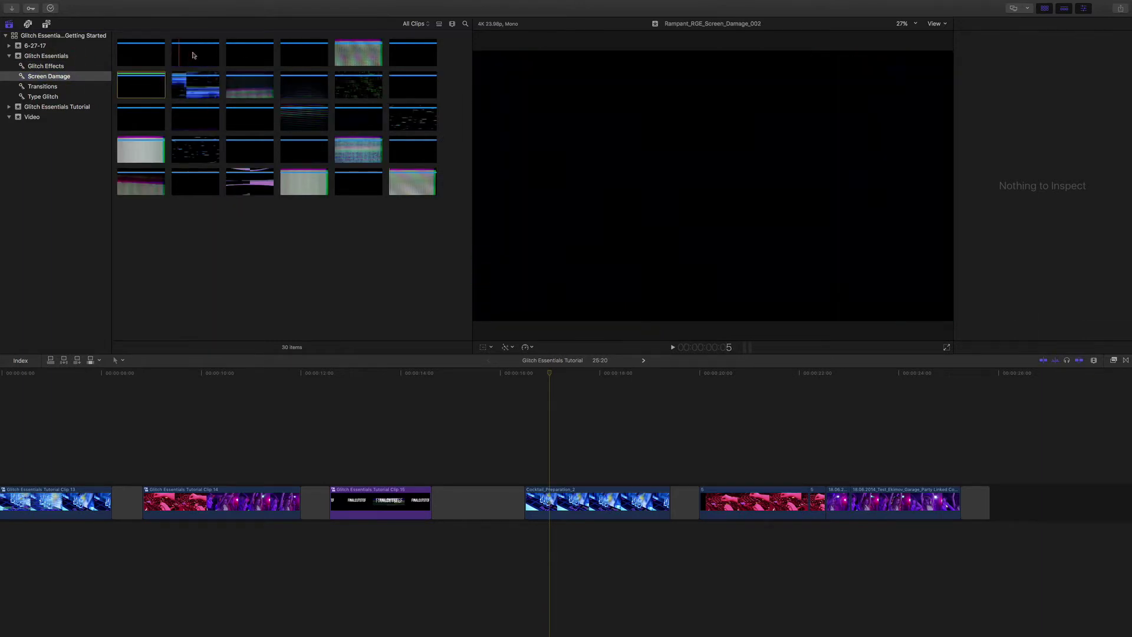
{"action": "left_click", "coordinate": [128, 89]}
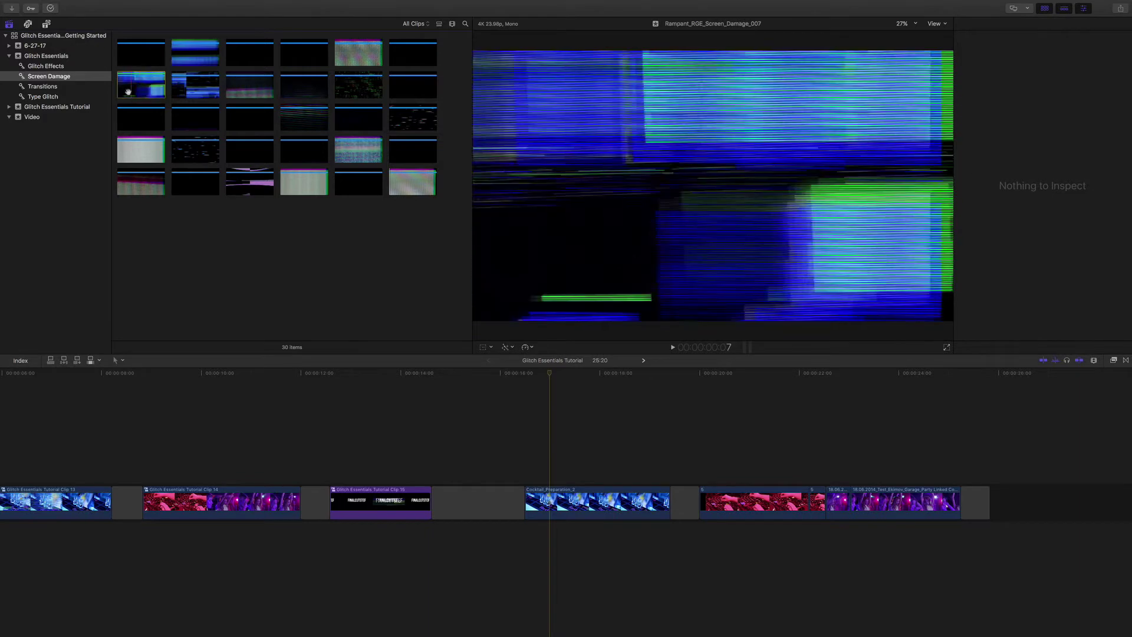
{"action": "left_click_drag", "start_coordinate": [128, 89], "coordinate": [565, 464]}
- Move the playhead over the Screen Damage overlay at about 17:15 and set the overlay's blend mode to Screen
{"action": "left_click_drag", "start_coordinate": [550, 372], "coordinate": [555, 373]}
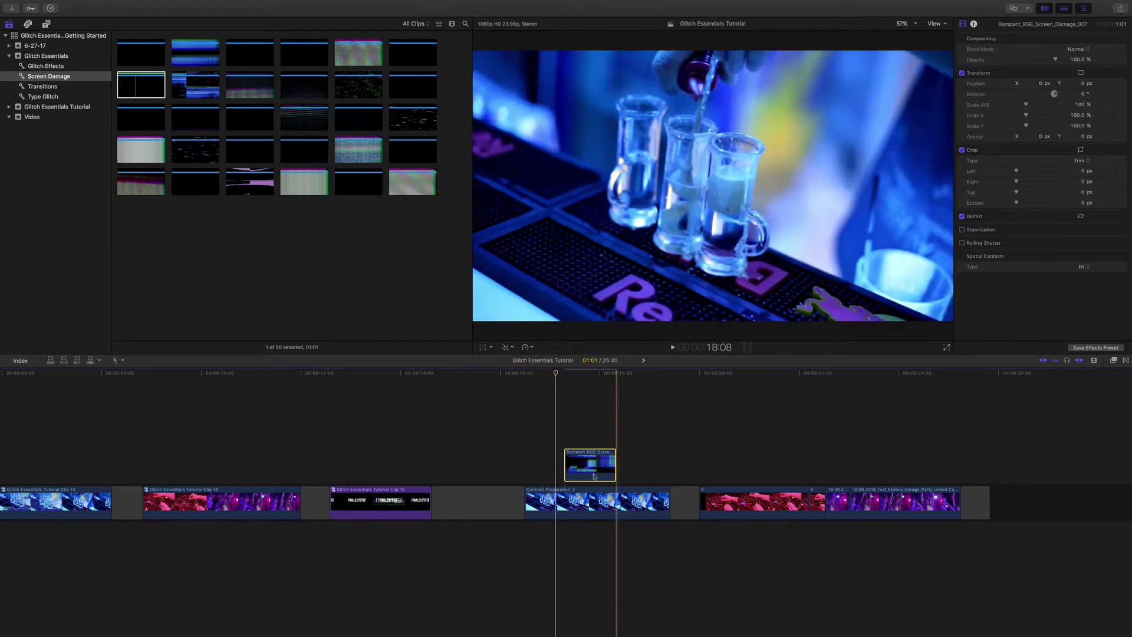
{"action": "left_click_drag", "start_coordinate": [557, 375], "coordinate": [584, 376]}
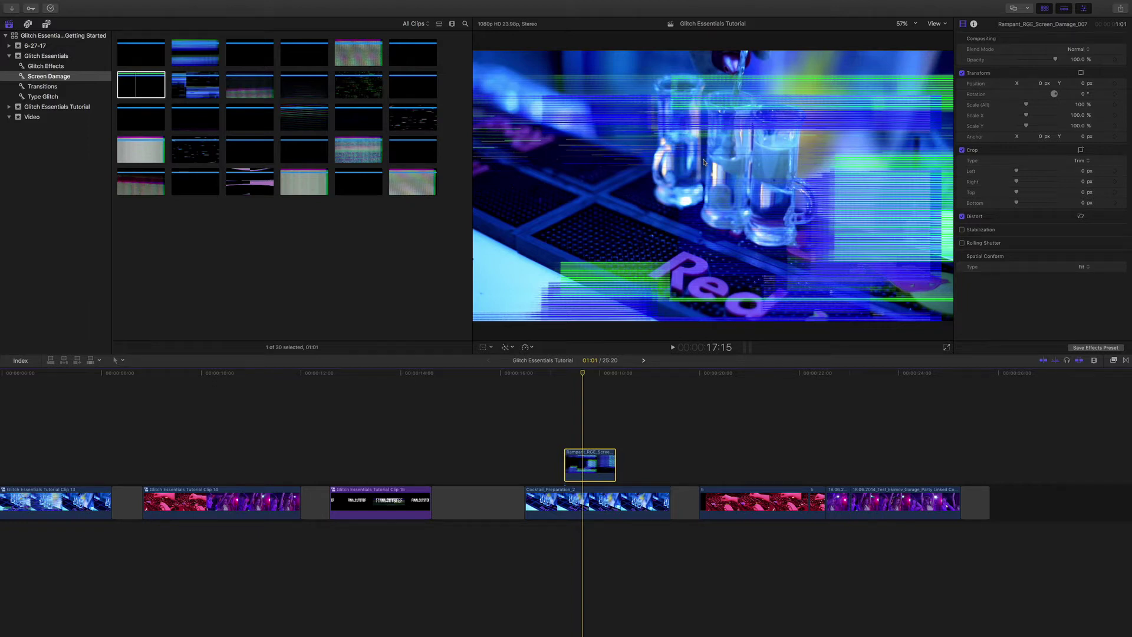
{"action": "left_click", "coordinate": [589, 464]}
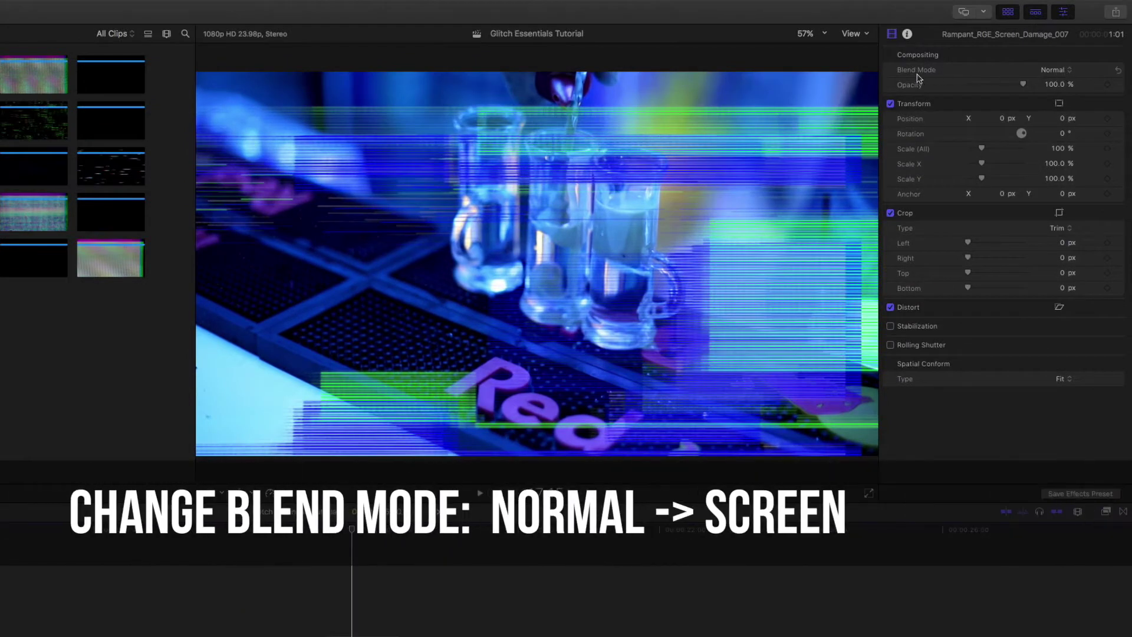
{"action": "left_click", "coordinate": [1061, 72]}
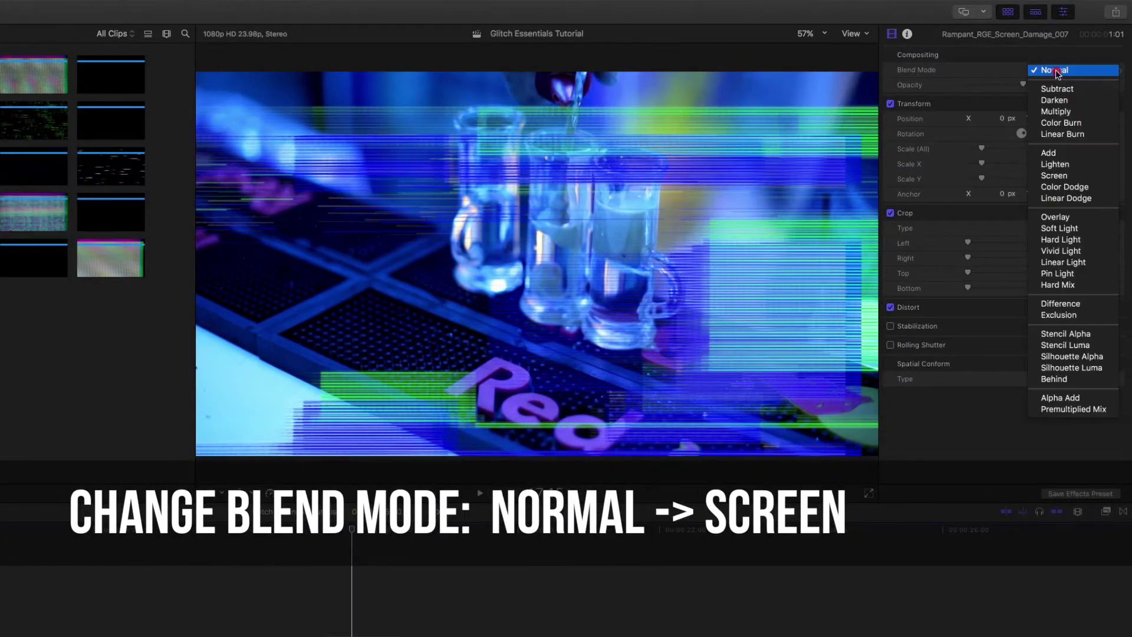
{"action": "left_click", "coordinate": [1060, 176]}
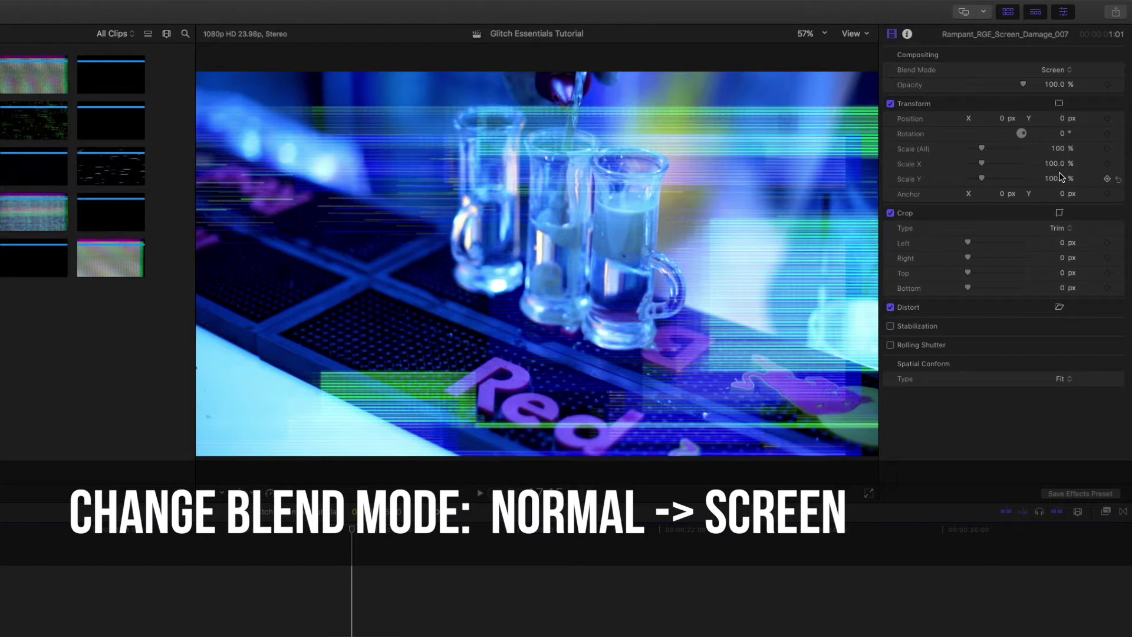
- Play and scrub through the blended glitch overlay to check how it looks over the cocktail footage
{"action": "left_click_drag", "start_coordinate": [351, 529], "coordinate": [278, 544]}
{"action": "key", "text": "space"}
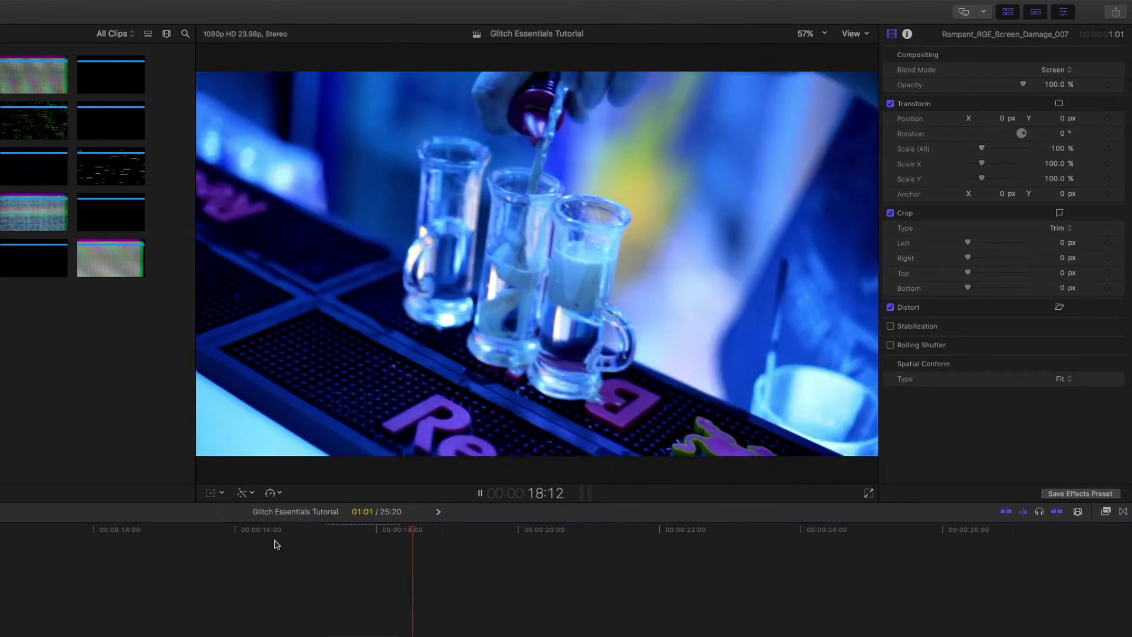
{"action": "key", "text": "space"}
{"action": "left_click", "coordinate": [350, 542]}
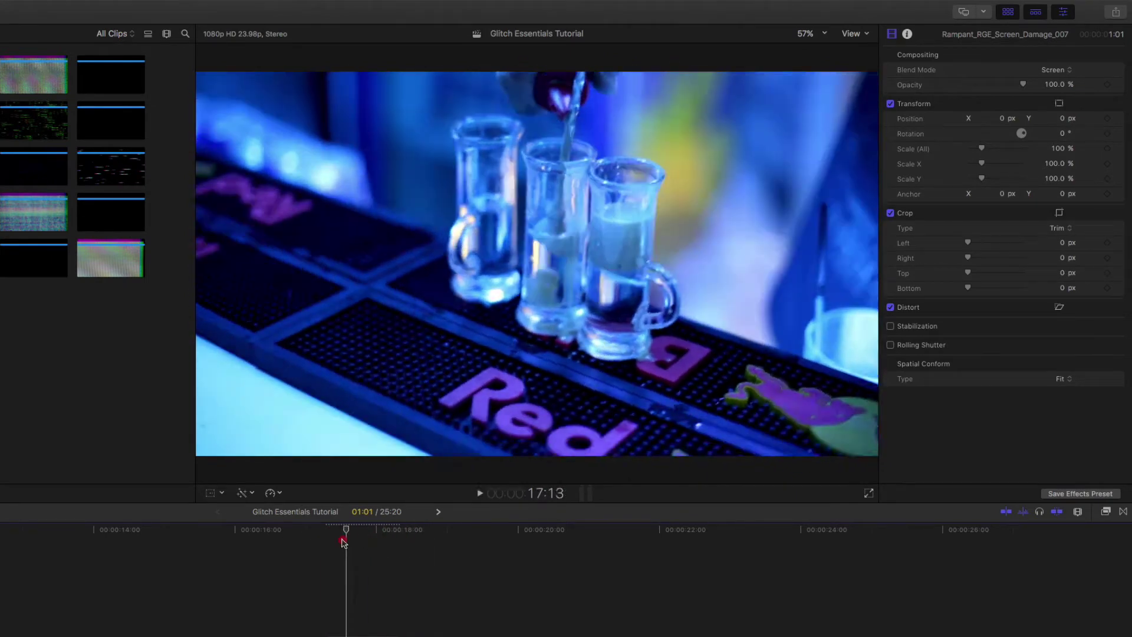
{"action": "left_click_drag", "start_coordinate": [350, 542], "coordinate": [290, 539]}
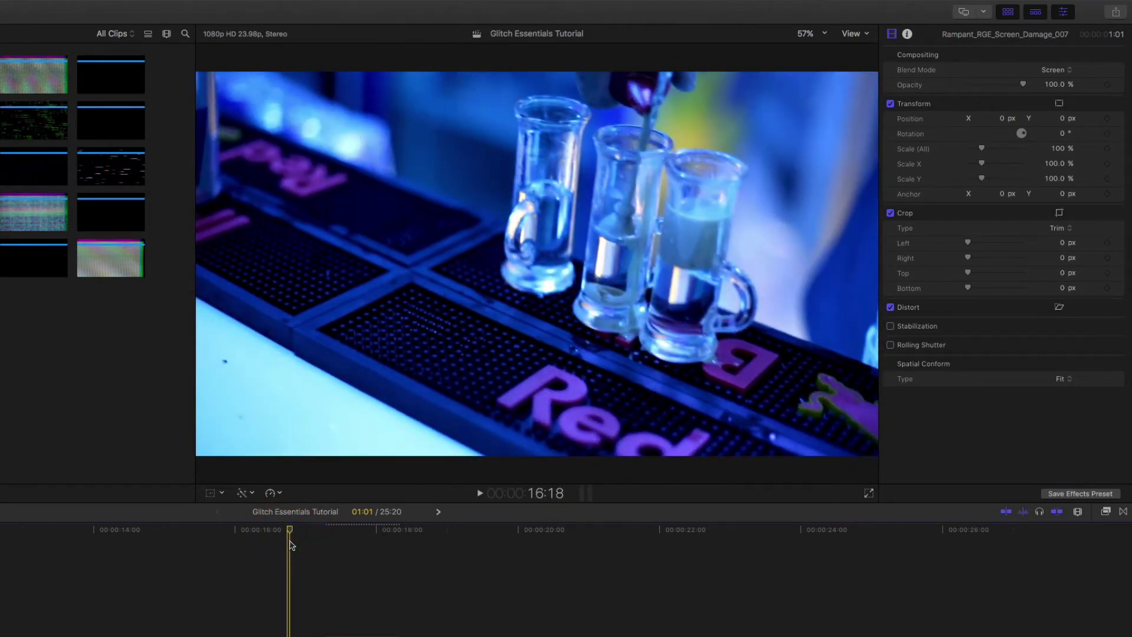
{"action": "key", "text": "space"}
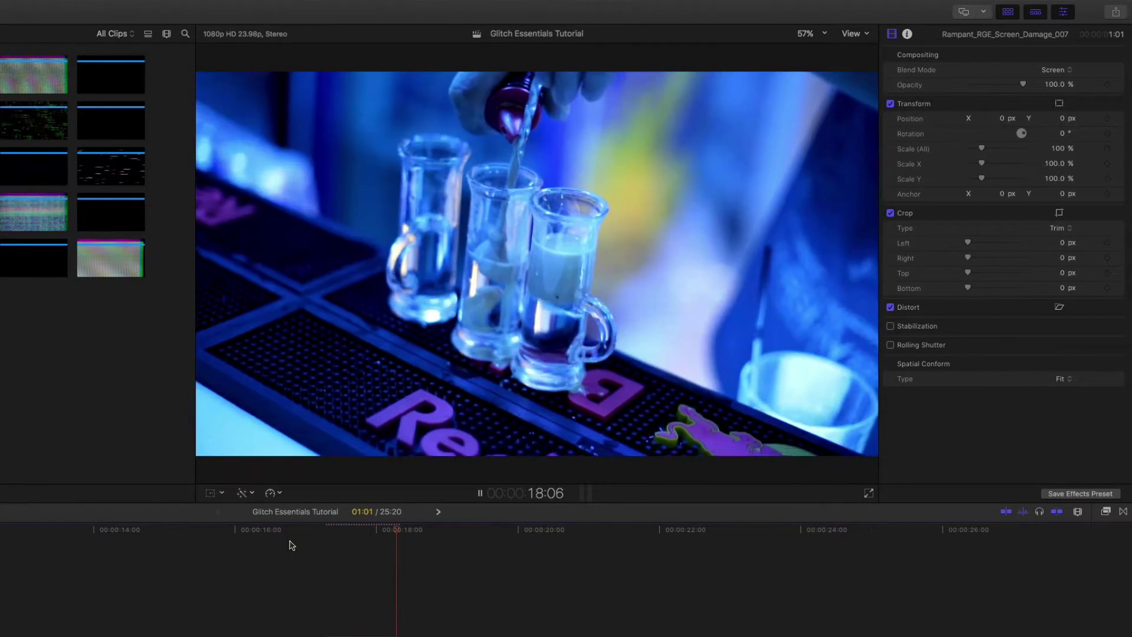
{"action": "key", "text": "space"}
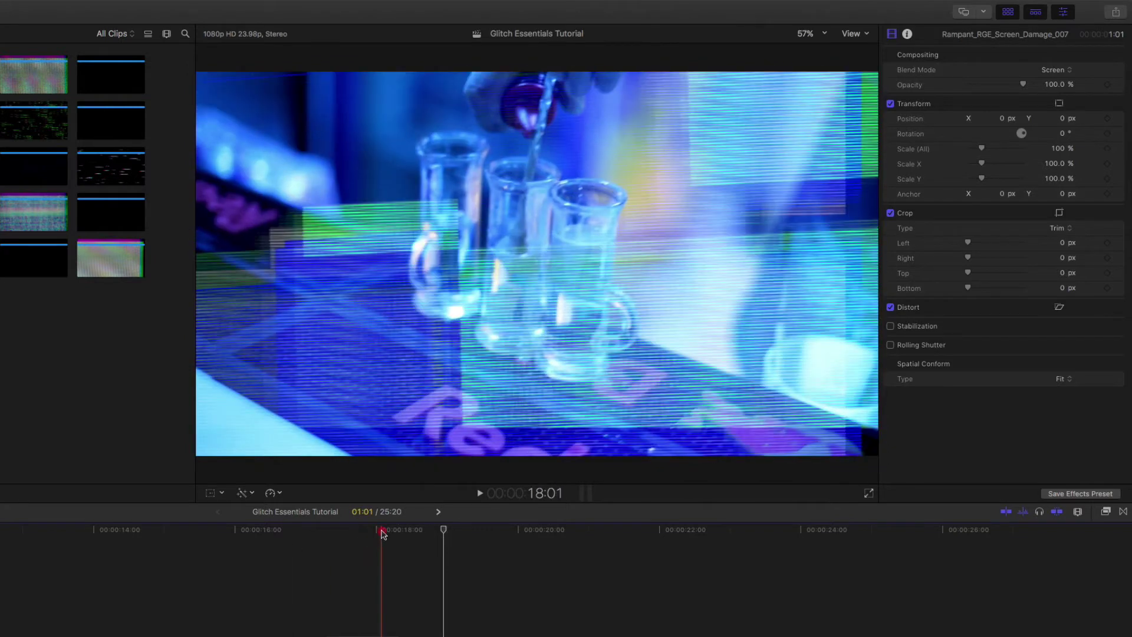
{"action": "left_click", "coordinate": [344, 532]}
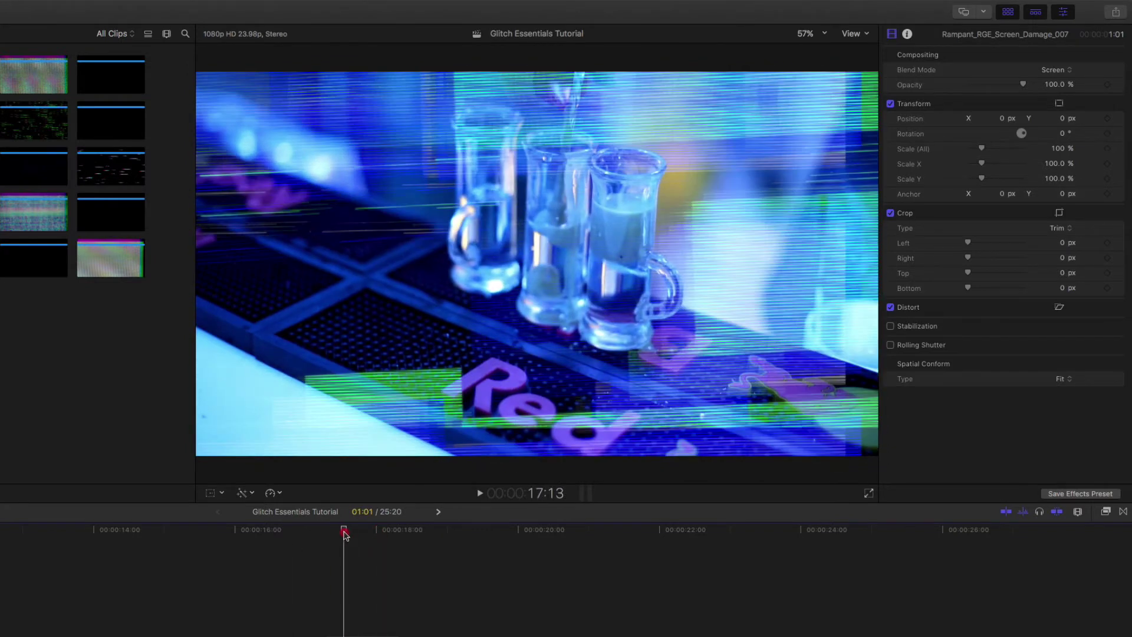
{"action": "left_click", "coordinate": [345, 532]}
{"action": "left_click_drag", "start_coordinate": [345, 529], "coordinate": [356, 534]}
{"action": "left_click", "coordinate": [367, 535]}
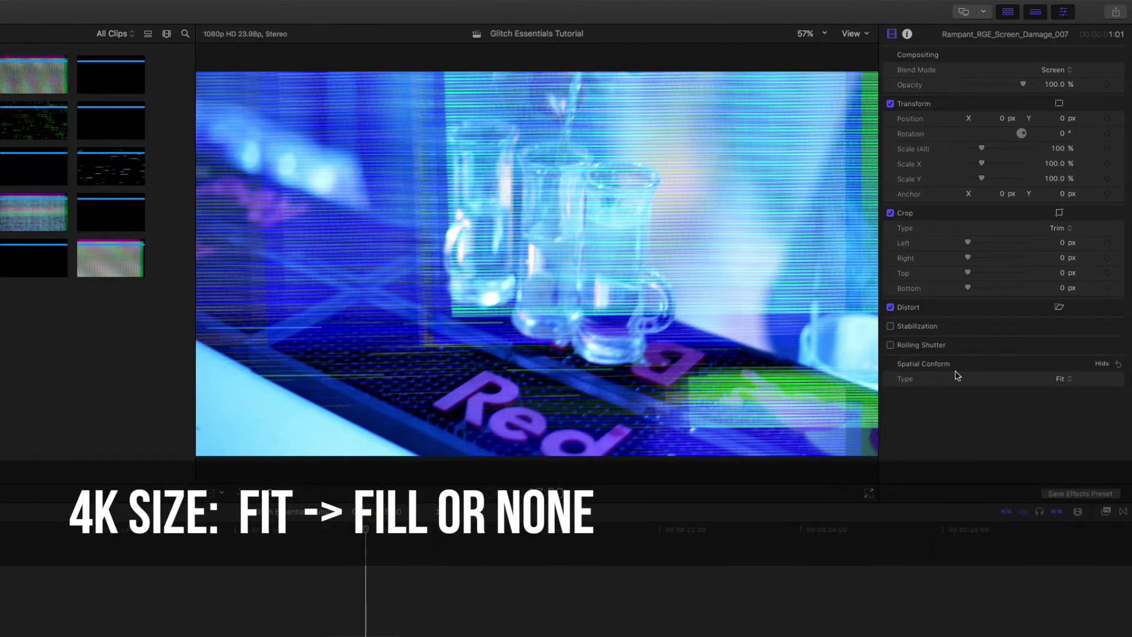
- Compare the None and Fit spatial conform types on the Screen Damage overlay, and leave the type set to None
{"action": "left_click", "coordinate": [1067, 382]}
{"action": "left_click", "coordinate": [1066, 402]}
{"action": "left_click", "coordinate": [1062, 380]}
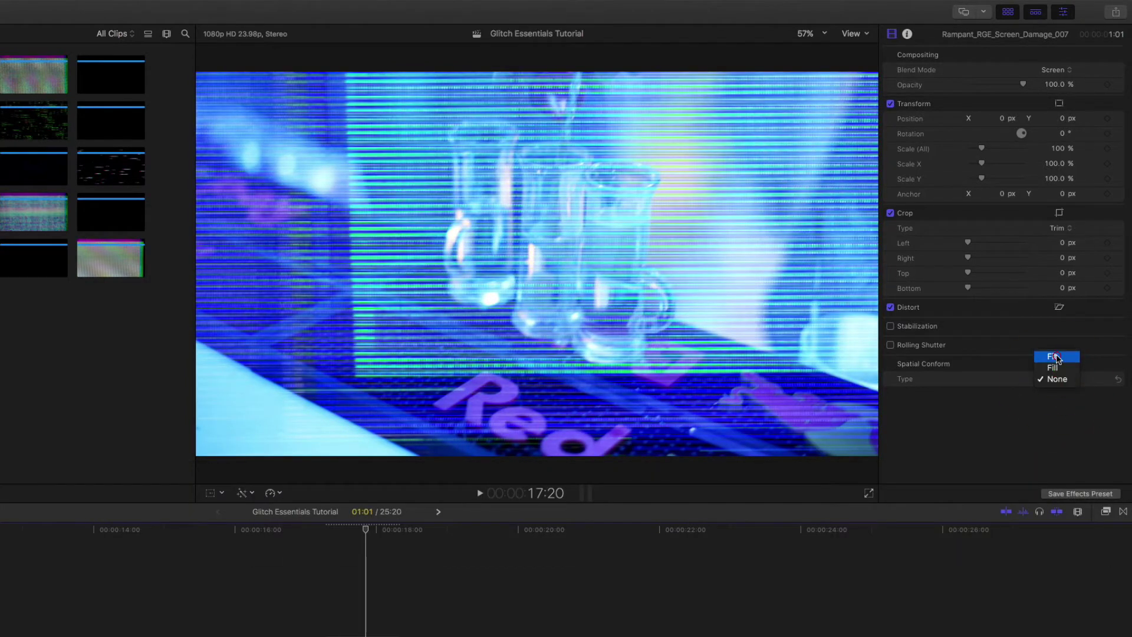
{"action": "left_click", "coordinate": [1058, 357]}
{"action": "left_click", "coordinate": [1064, 381]}
{"action": "left_click", "coordinate": [1065, 402]}
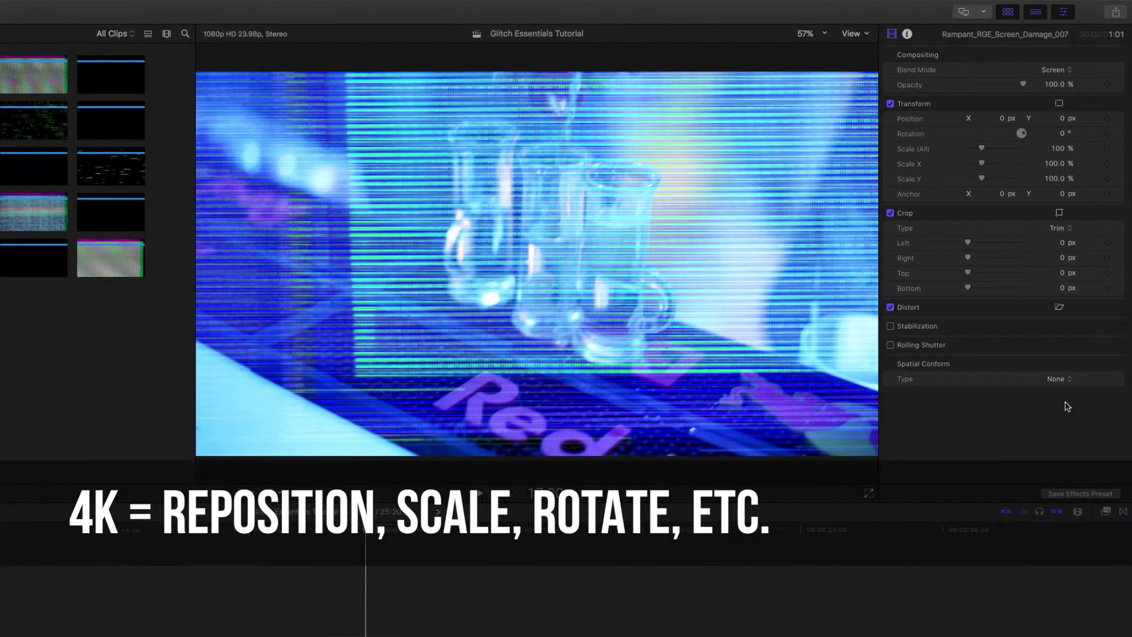
- Reposition the Screen Damage overlay to X 279.0 px and Y -371.2 px
{"action": "left_click_drag", "start_coordinate": [1055, 119], "coordinate": [1060, 143]}
{"action": "mouse_move", "coordinate": [1003, 119]}
{"action": "left_mouse_down"}
{"action": "mouse_move", "coordinate": [1003, 99]}
{"action": "mouse_move", "coordinate": [1003, 128]}
{"action": "left_mouse_up"}
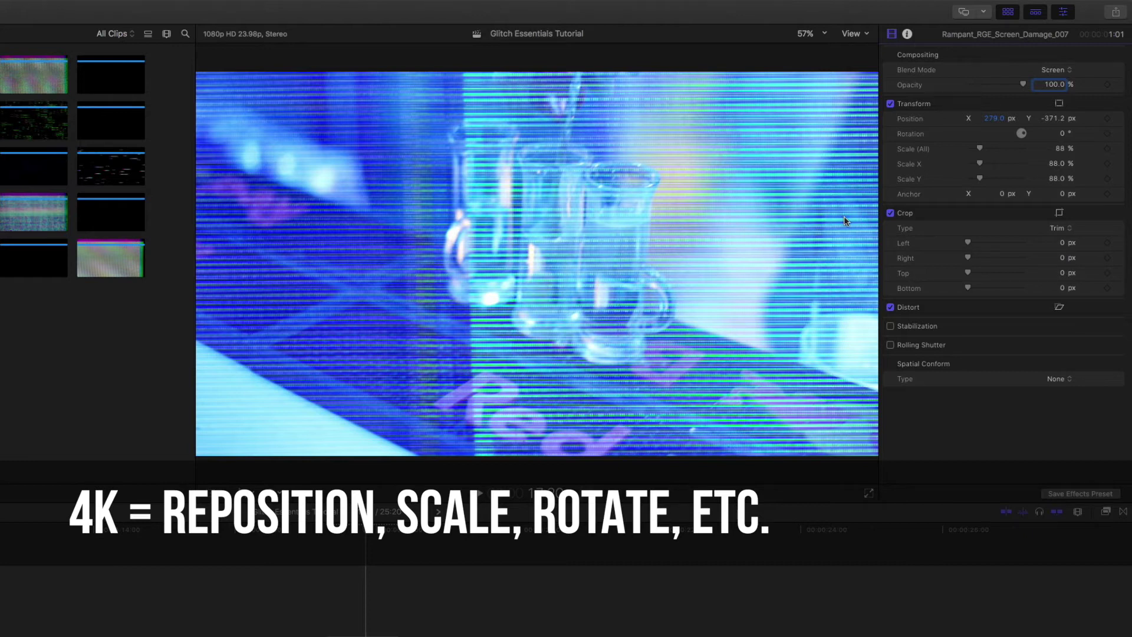
- Set the Screen Damage overlay's spatial conform type to Fit and reset its transform to position X 0, Y 0 and scale 100%
{"action": "left_click", "coordinate": [1062, 383]}
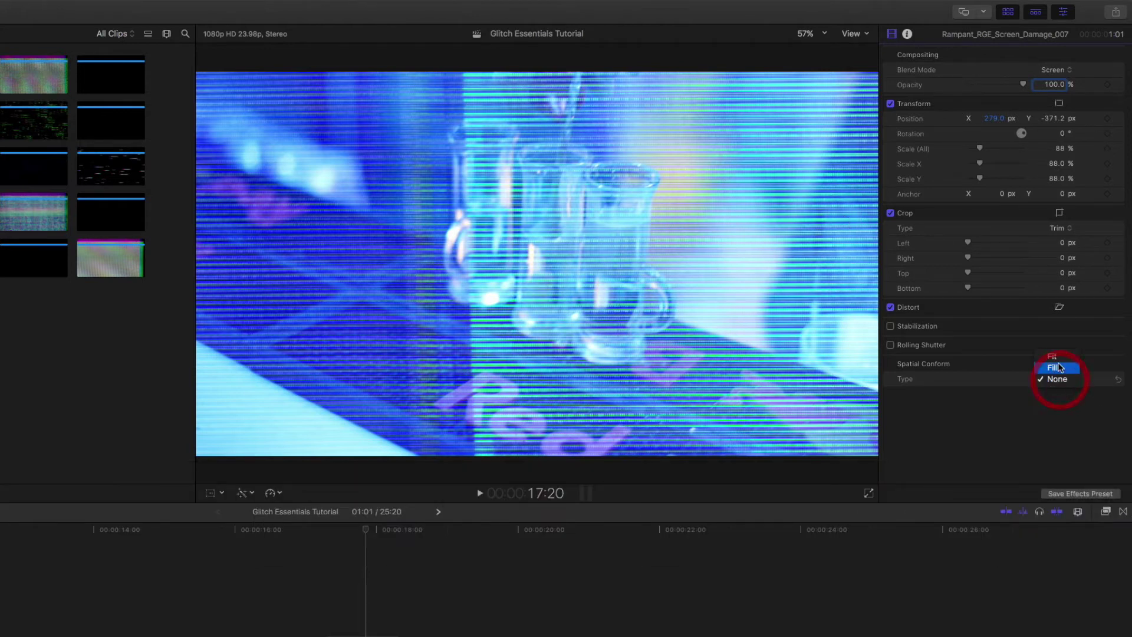
{"action": "left_click", "coordinate": [1053, 357]}
{"action": "left_click", "coordinate": [997, 119]}
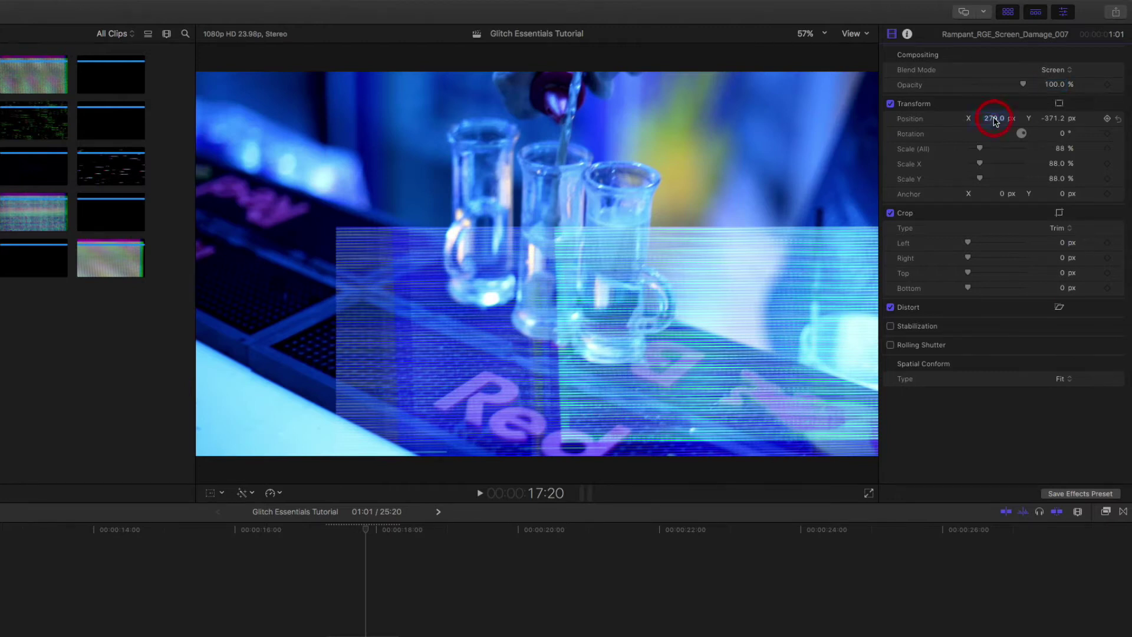
{"action": "type", "text": "0"}
{"action": "key", "text": "Return"}
{"action": "left_click", "coordinate": [1055, 120]}
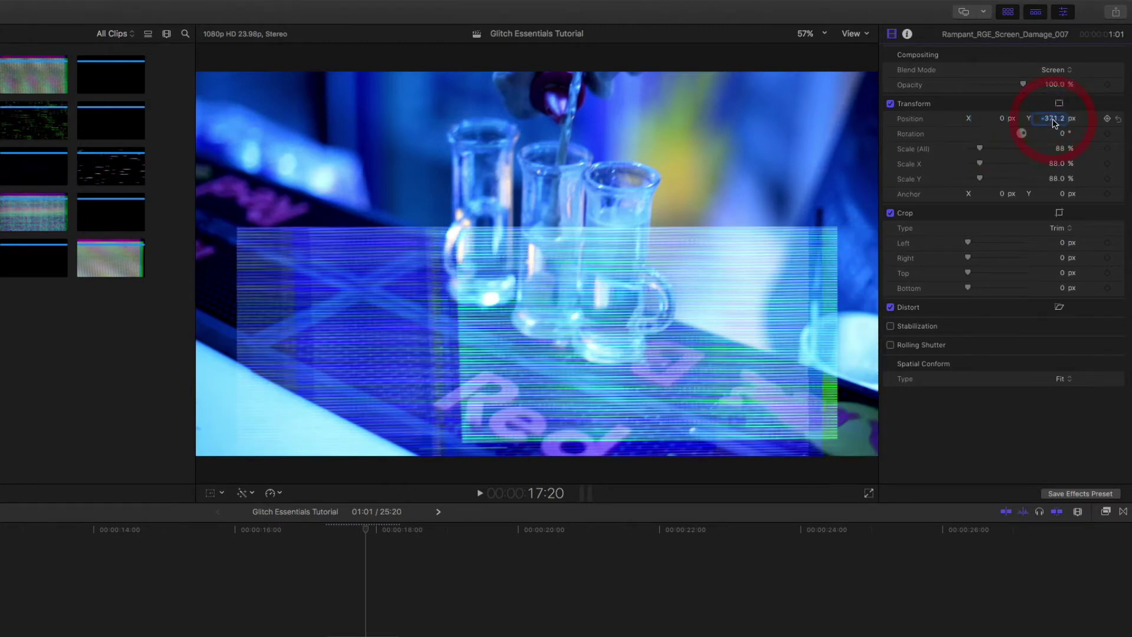
{"action": "type", "text": "0"}
{"action": "key", "text": "Return"}
{"action": "left_click", "coordinate": [1057, 150]}
{"action": "type", "text": "100"}
{"action": "key", "text": "Return"}
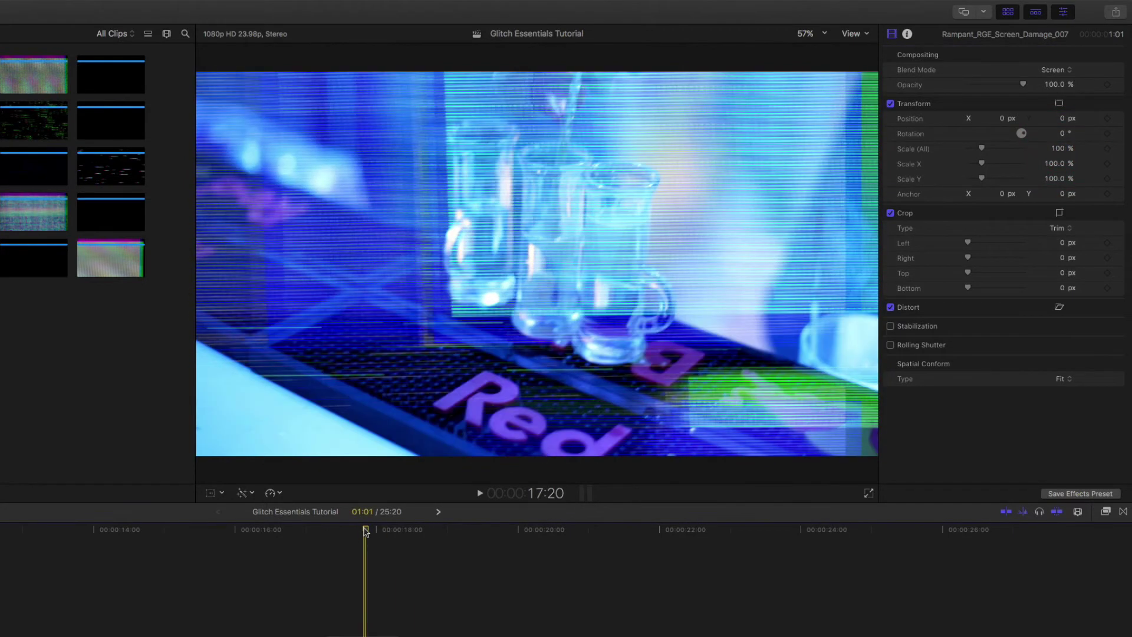
- Play and scrub through the reset Screen-blended overlay to check it over the cocktail footage
{"action": "left_click_drag", "start_coordinate": [366, 532], "coordinate": [276, 545]}
{"action": "key", "text": "space"}
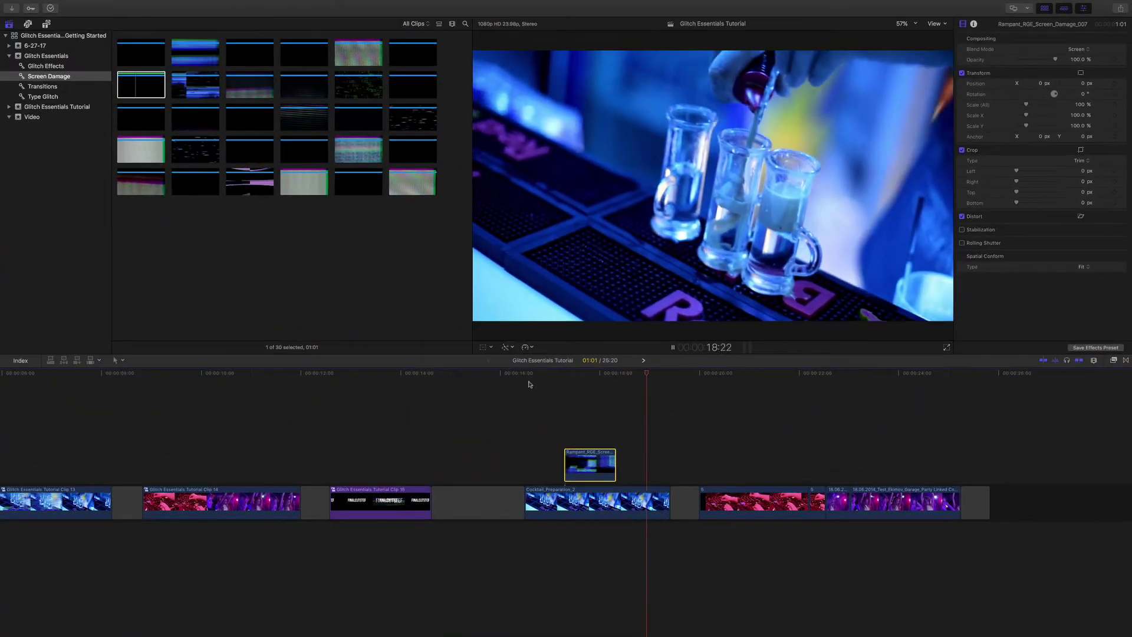
{"action": "key", "text": "space"}
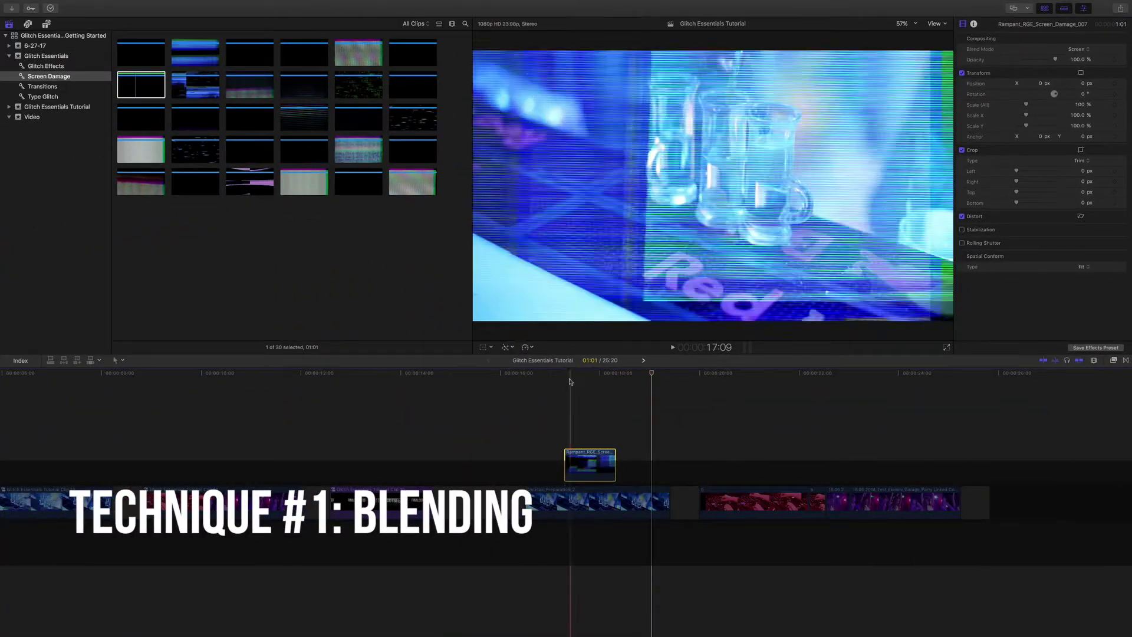
{"action": "left_click_drag", "start_coordinate": [560, 383], "coordinate": [589, 390]}
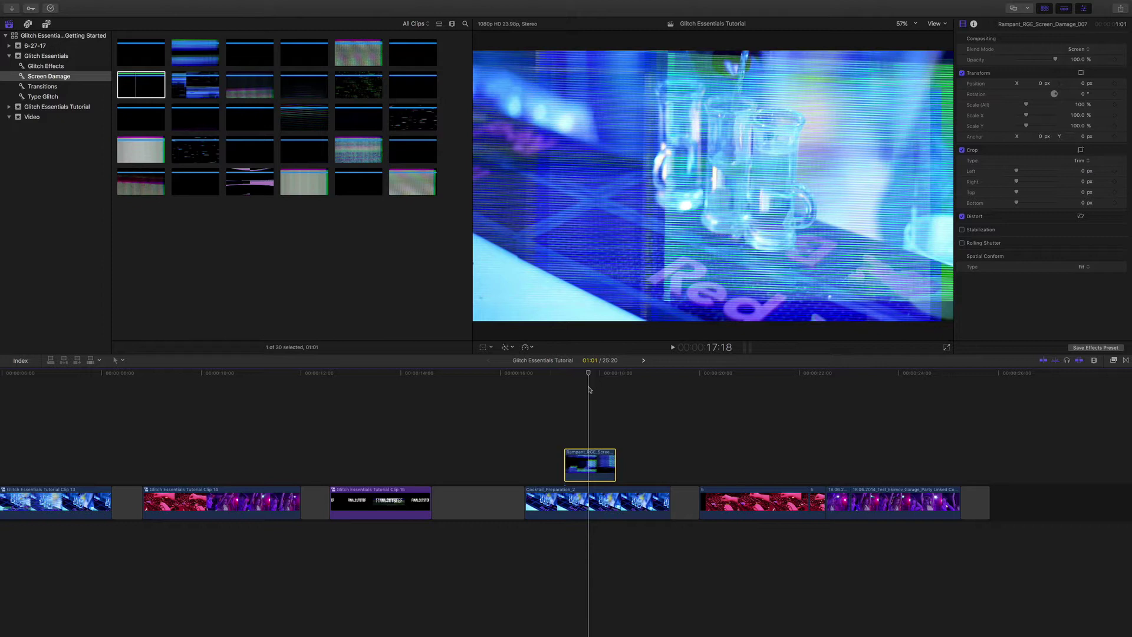
- Insert a copy of the Cocktail_Preparation_2 clip into the primary storyline at 20:00, after the gap following the original
{"action": "left_click", "coordinate": [603, 490]}
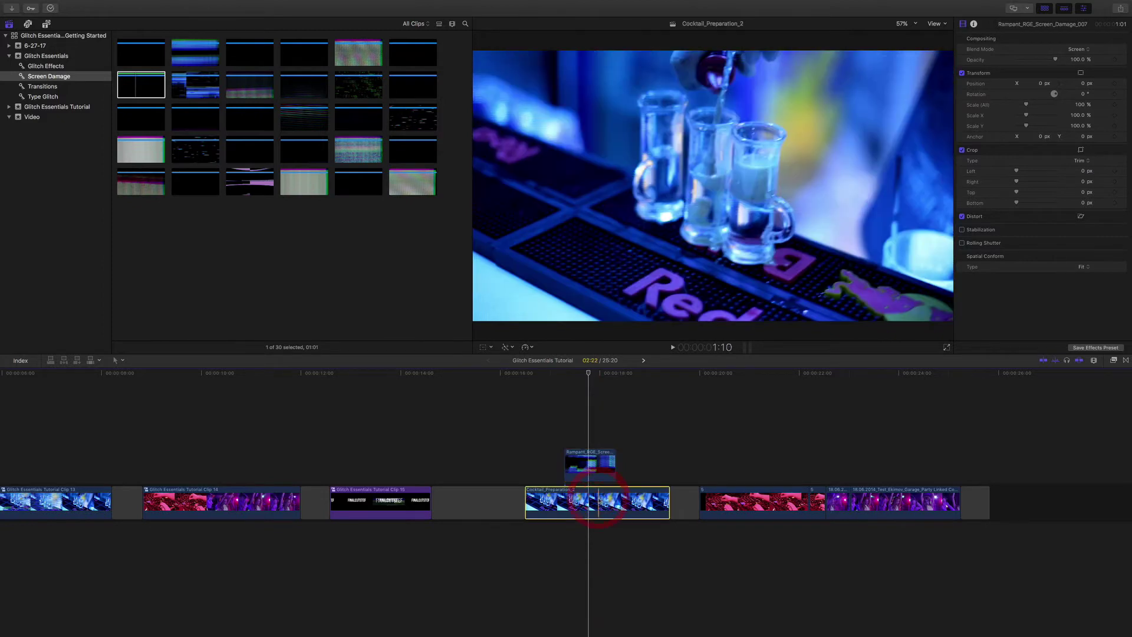
{"action": "left_click_drag", "start_coordinate": [603, 488], "coordinate": [735, 495]}
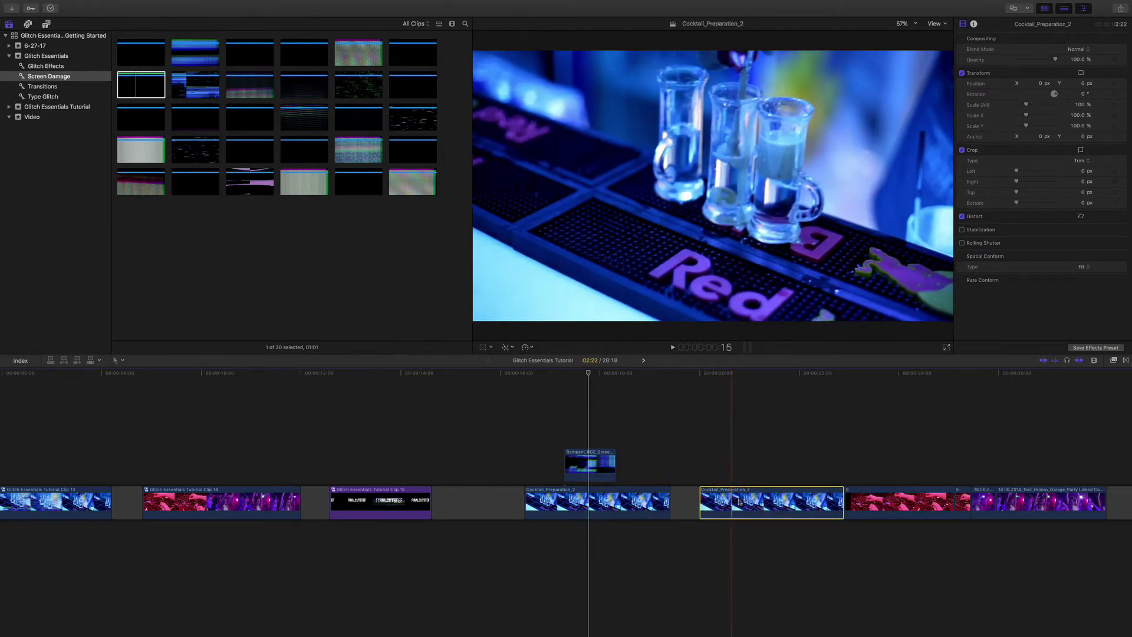
{"action": "left_click", "coordinate": [736, 425]}
{"action": "left_click", "coordinate": [734, 498]}
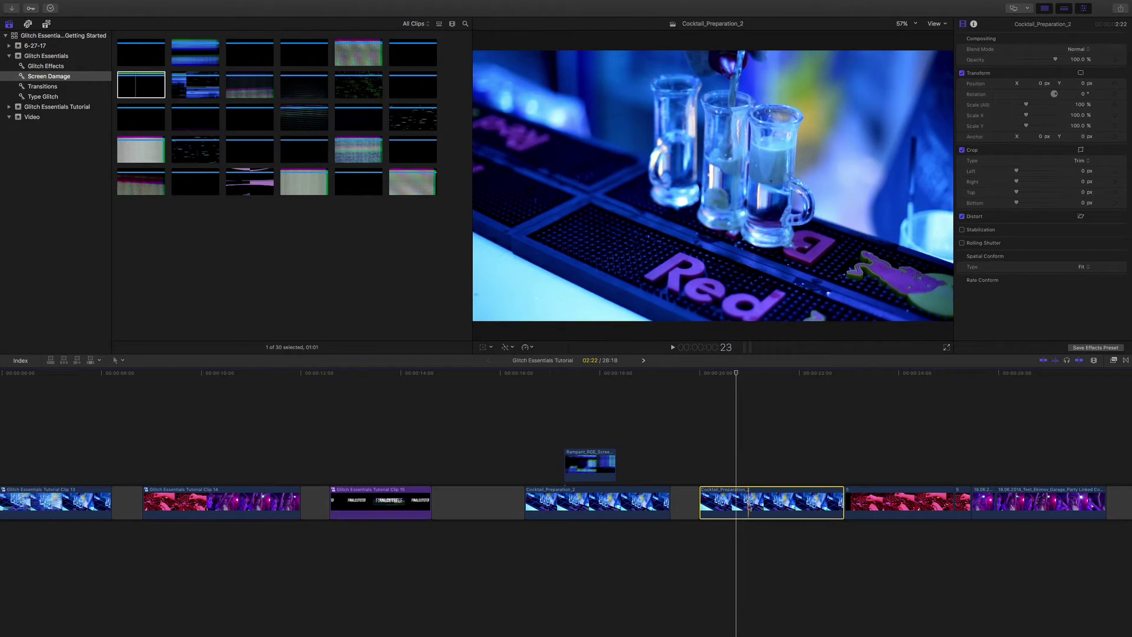
- Place the Rampant_RGE_Screen_Damage_007 clip above the second cocktail clip, starting at about 20:19
{"action": "left_click_drag", "start_coordinate": [126, 82], "coordinate": [758, 455]}
{"action": "left_click", "coordinate": [757, 375]}
{"action": "left_click_drag", "start_coordinate": [756, 376], "coordinate": [731, 397]}
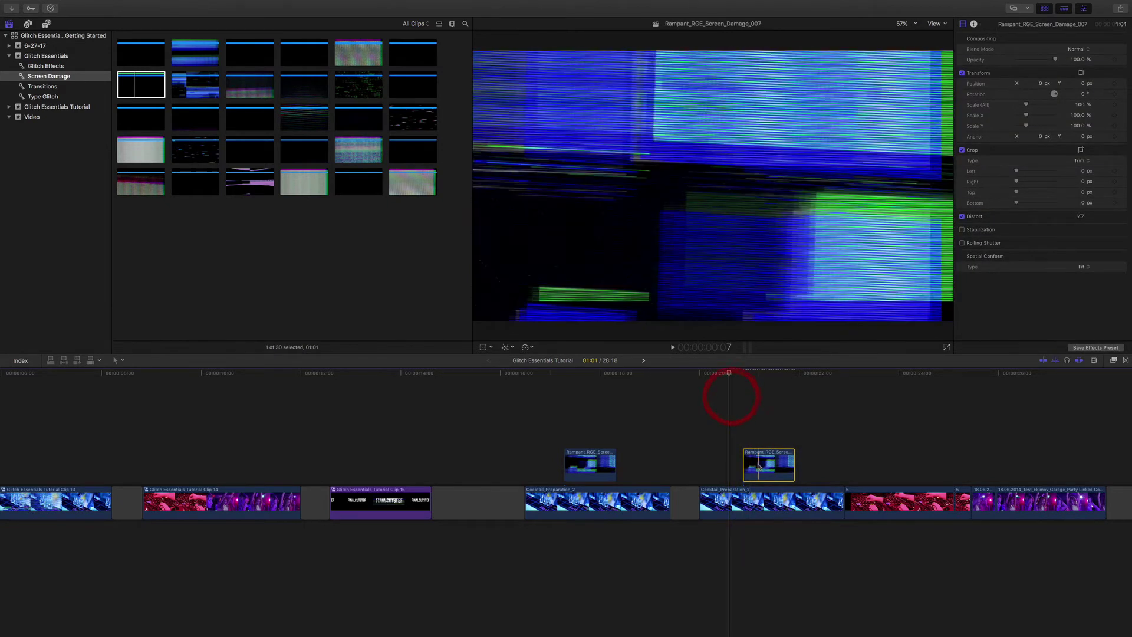
{"action": "left_click_drag", "start_coordinate": [759, 467], "coordinate": [757, 465]}
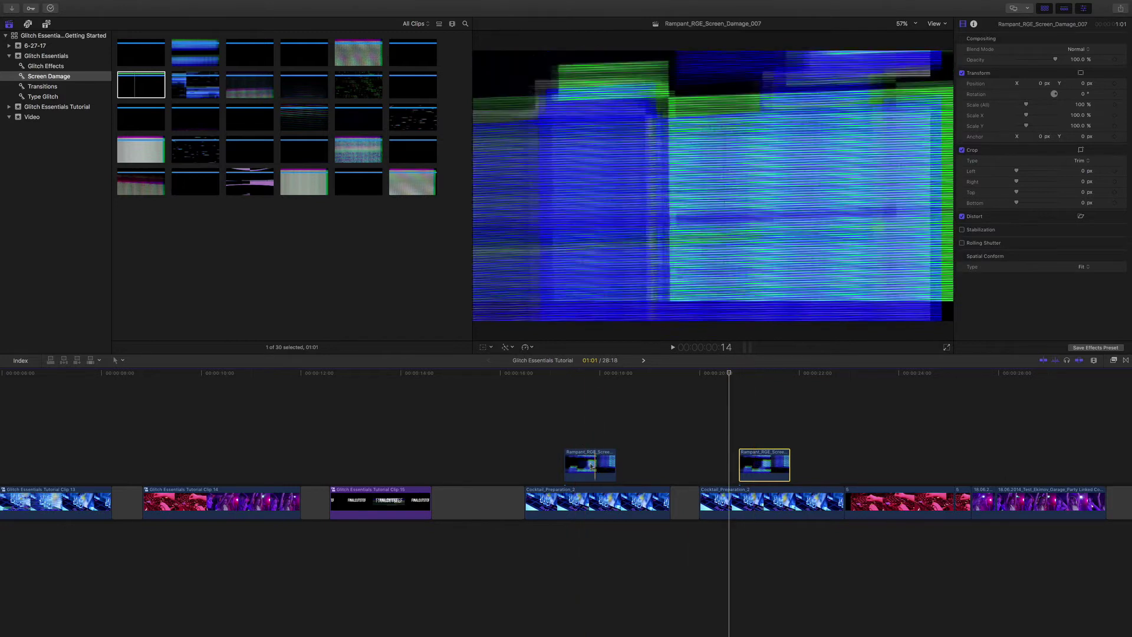
{"action": "scroll", "coordinate": [702, 481], "scroll_direction": "right", "scroll_amount": 5}
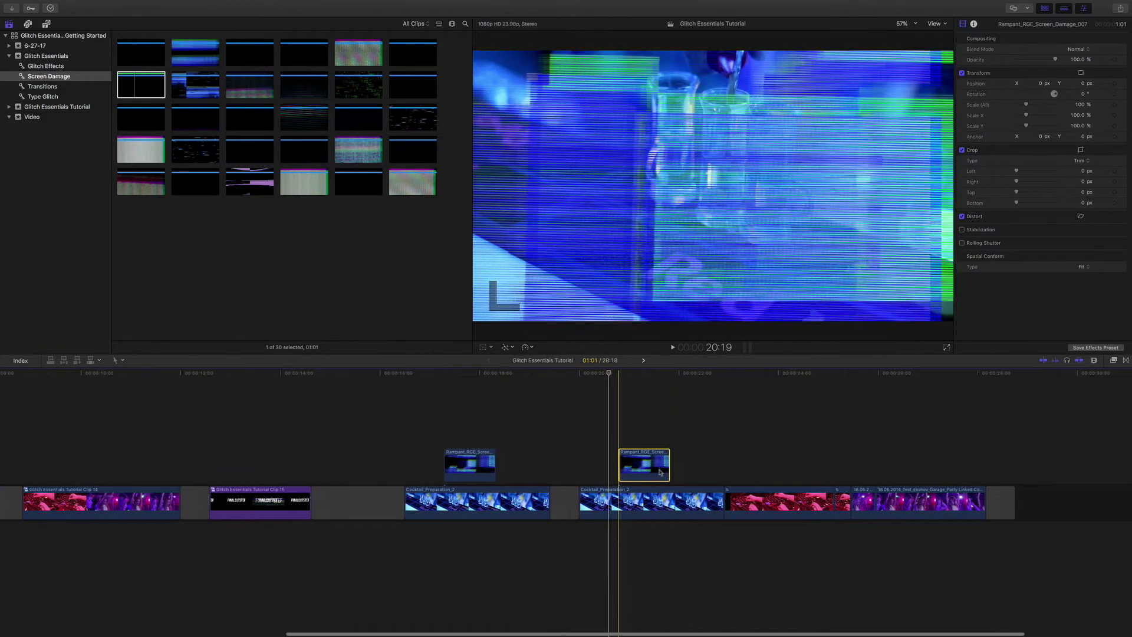
{"action": "scroll", "coordinate": [661, 472], "scroll_direction": "right", "scroll_amount": 1}
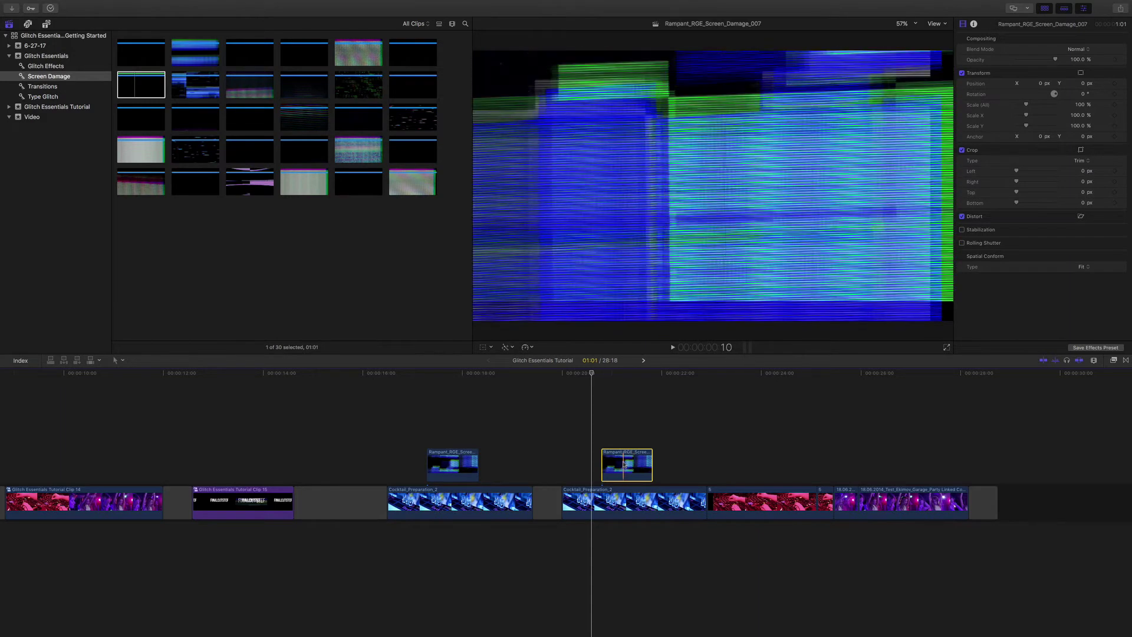
- Duplicate the new overlay and the cocktail clip onto stacked connected layers, and disable the topmost overlay and the primary storyline cocktail clip
{"action": "left_click_drag", "start_coordinate": [625, 469], "coordinate": [627, 433]}
{"action": "left_click_drag", "start_coordinate": [624, 501], "coordinate": [625, 466]}
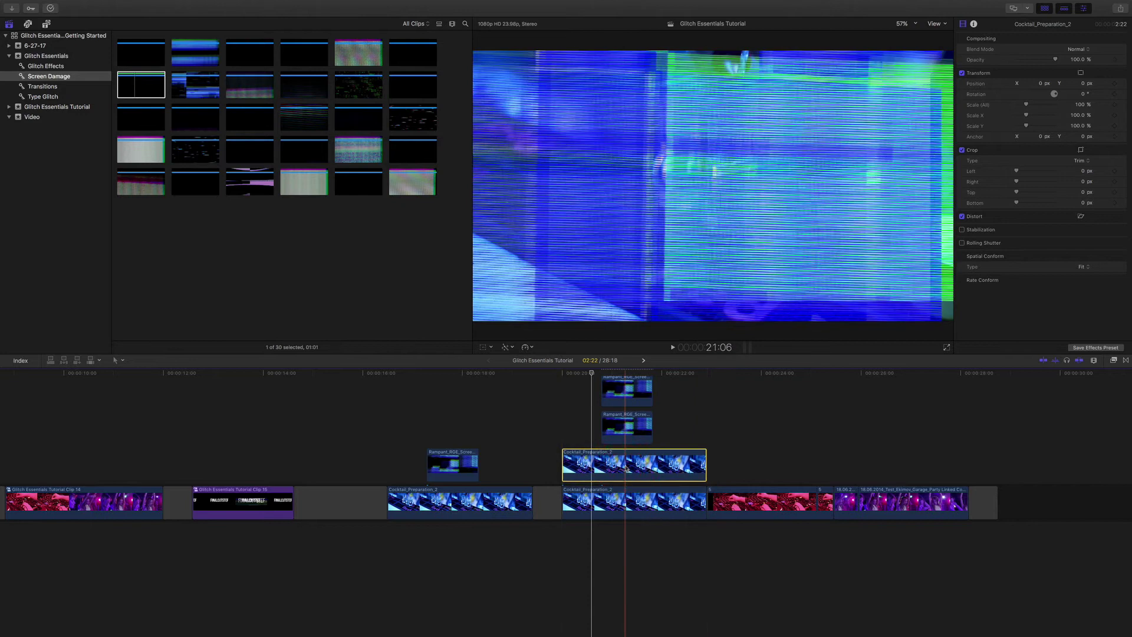
{"action": "scroll", "coordinate": [655, 479], "scroll_direction": "up", "scroll_amount": 1}
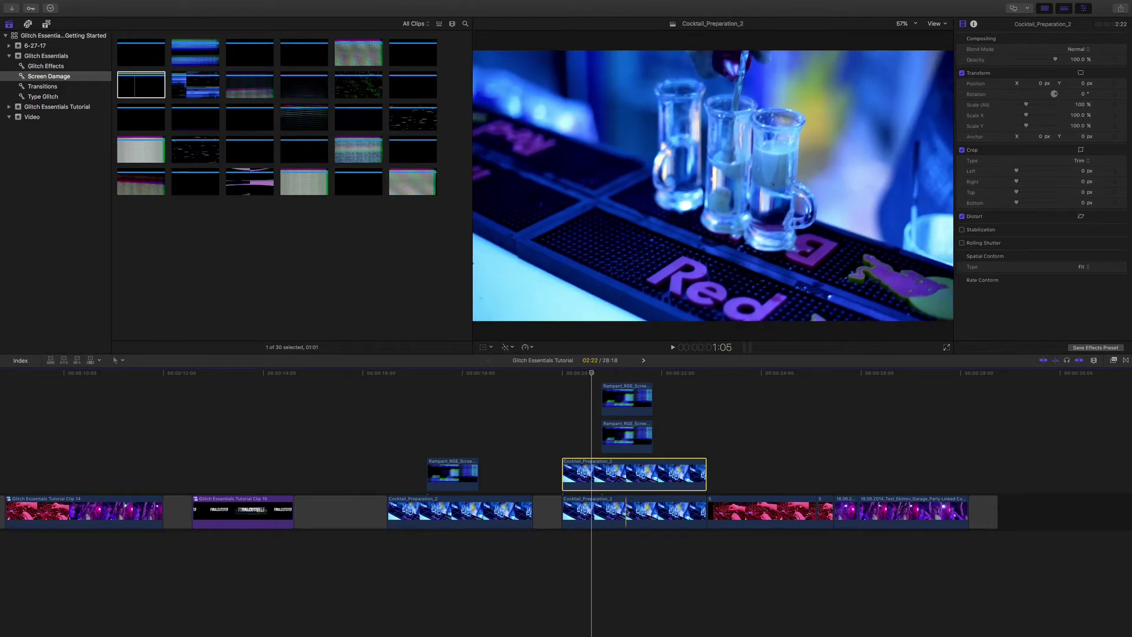
{"action": "left_click", "coordinate": [627, 398]}
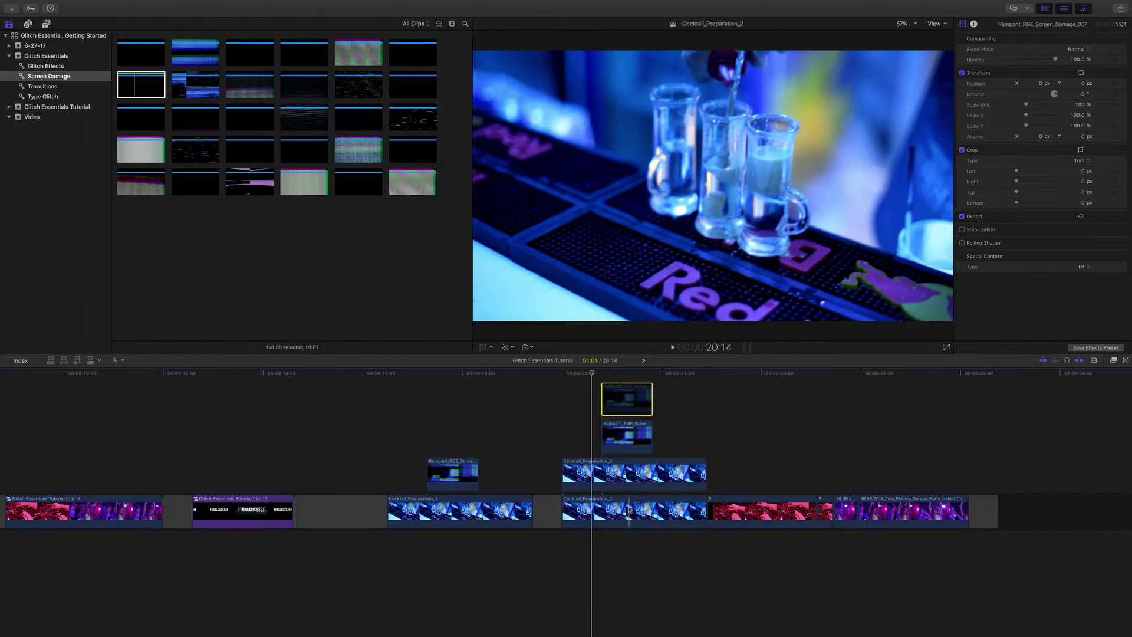
{"action": "left_click", "coordinate": [627, 511]}
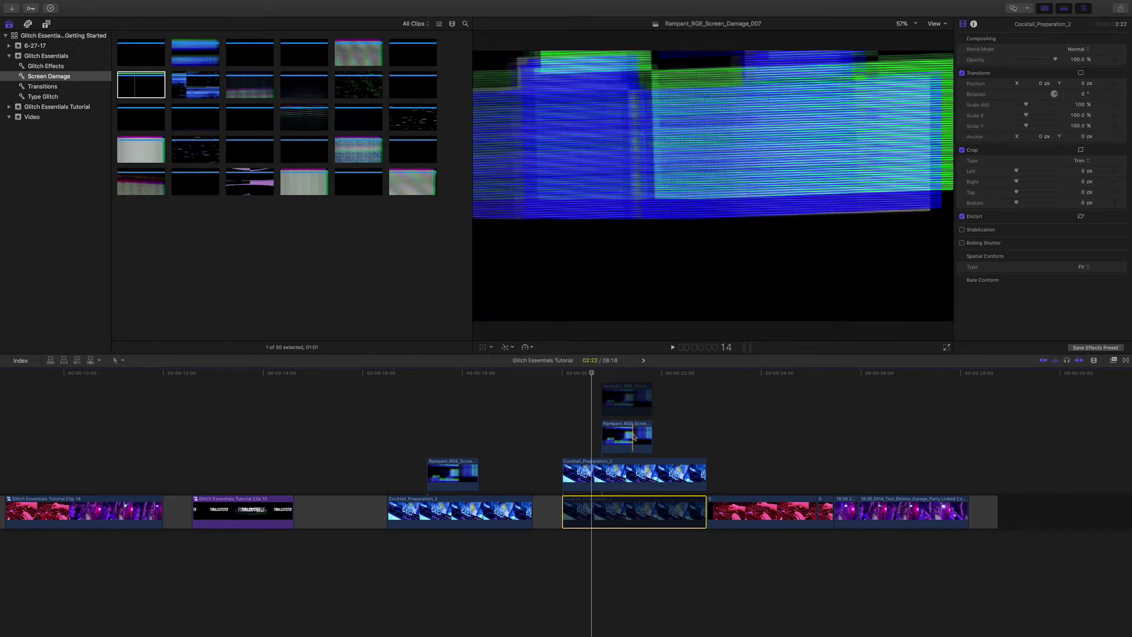
- Set the enabled Screen Damage overlay's blend mode to Stencil Alpha and scrub through it from 21:12 to check the effect
{"action": "left_click", "coordinate": [624, 437]}
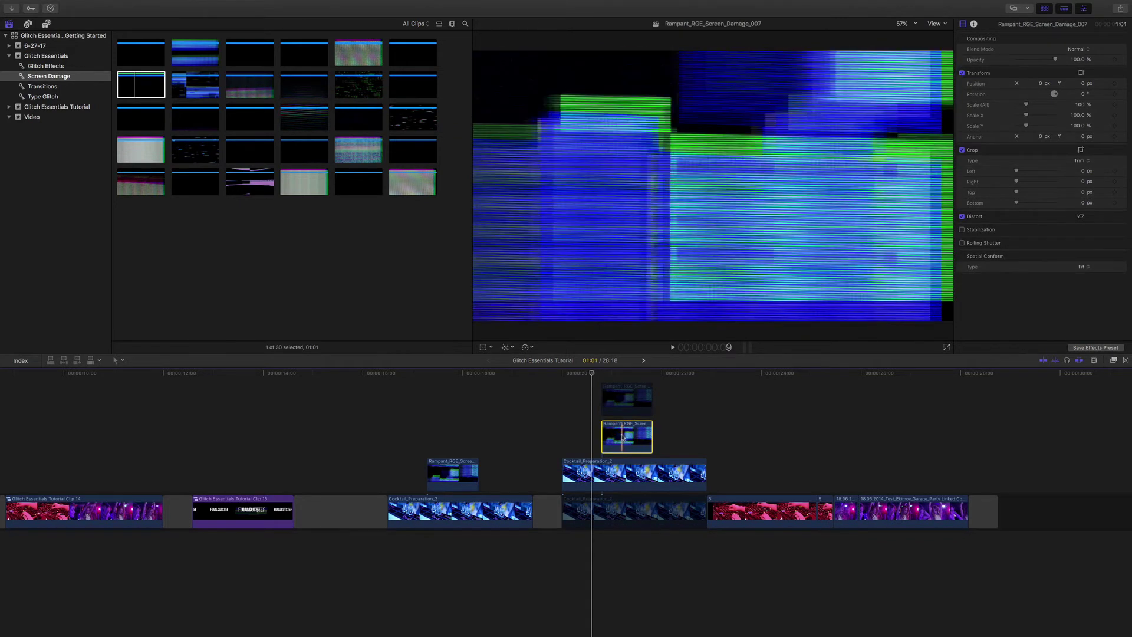
{"action": "left_click", "coordinate": [628, 374]}
{"action": "left_click", "coordinate": [636, 373]}
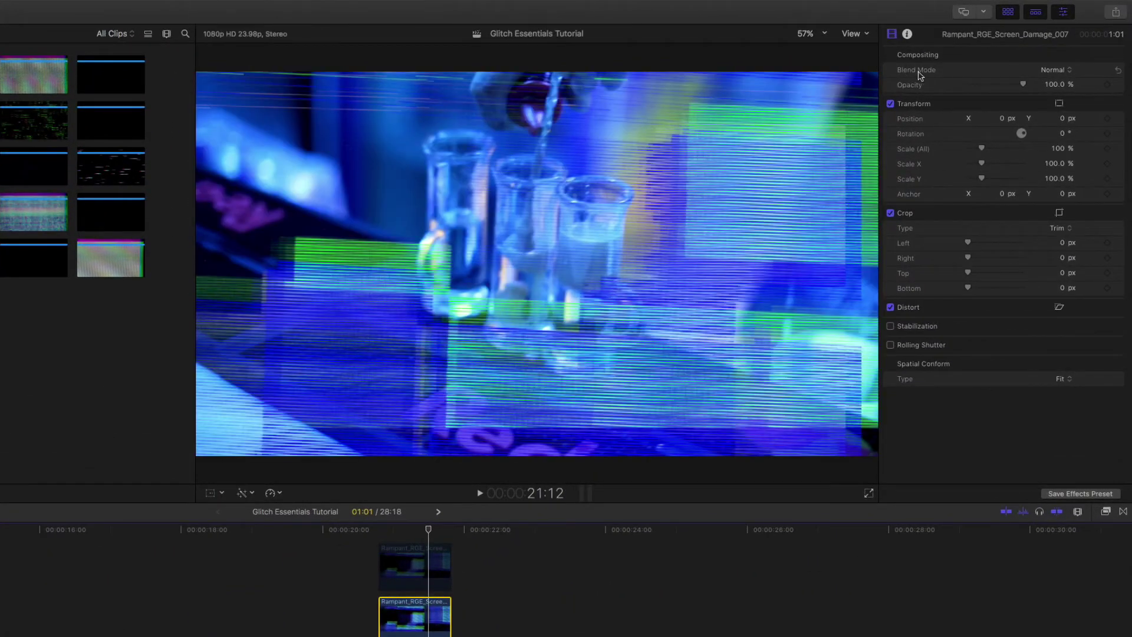
{"action": "left_click", "coordinate": [1056, 71]}
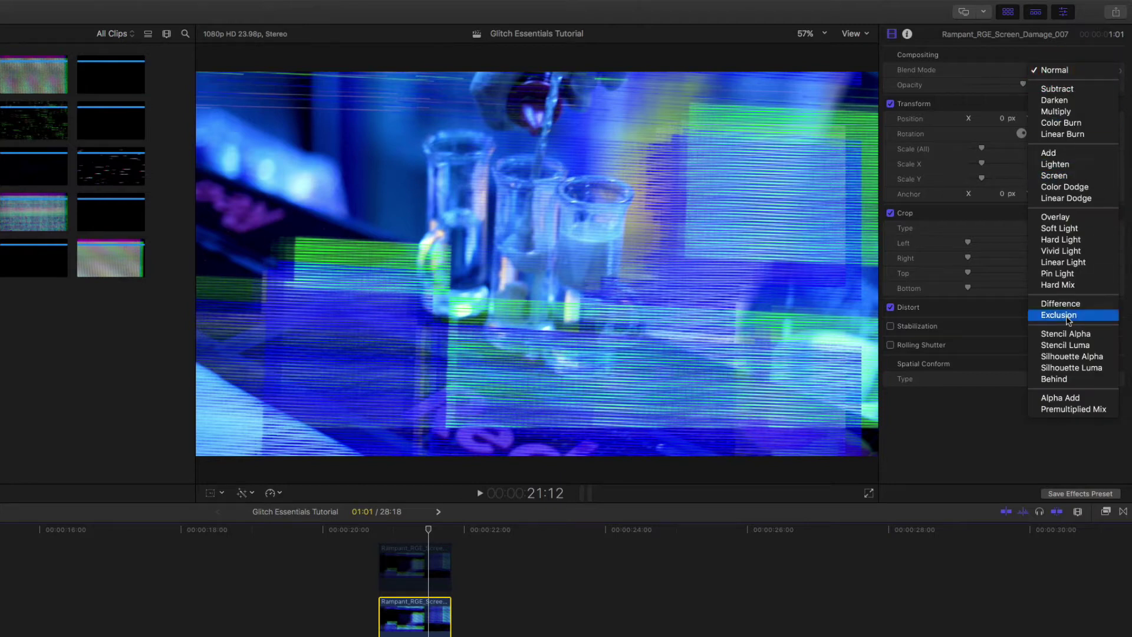
{"action": "left_click", "coordinate": [1065, 336]}
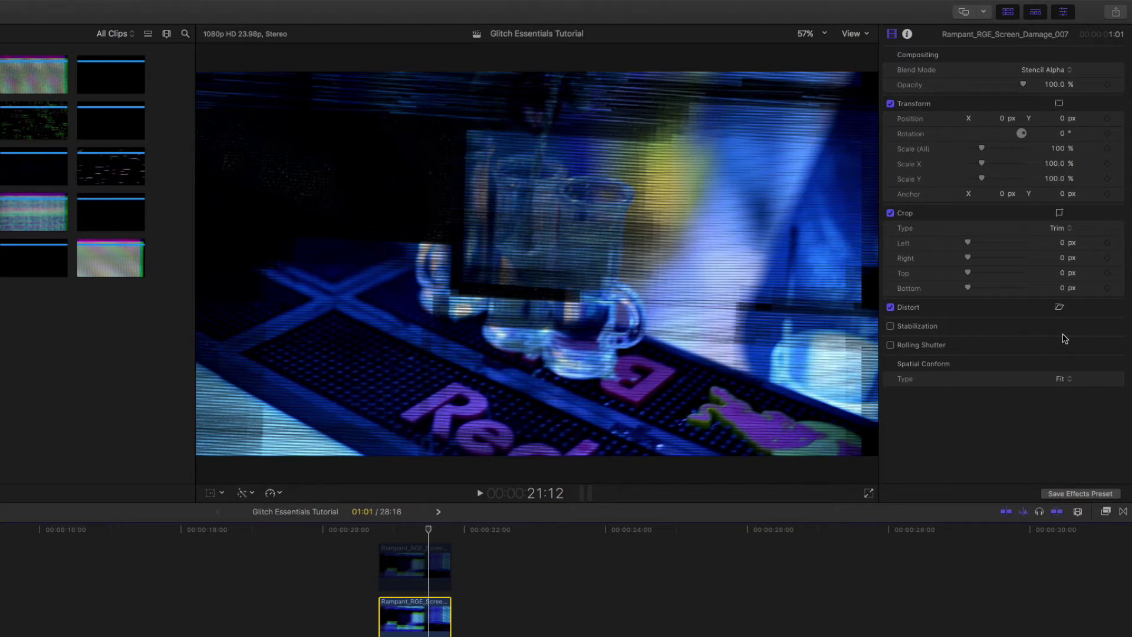
{"action": "mouse_move", "coordinate": [428, 530]}
{"action": "left_mouse_down"}
{"action": "mouse_move", "coordinate": [394, 536]}
{"action": "mouse_move", "coordinate": [408, 538]}
{"action": "left_mouse_up"}
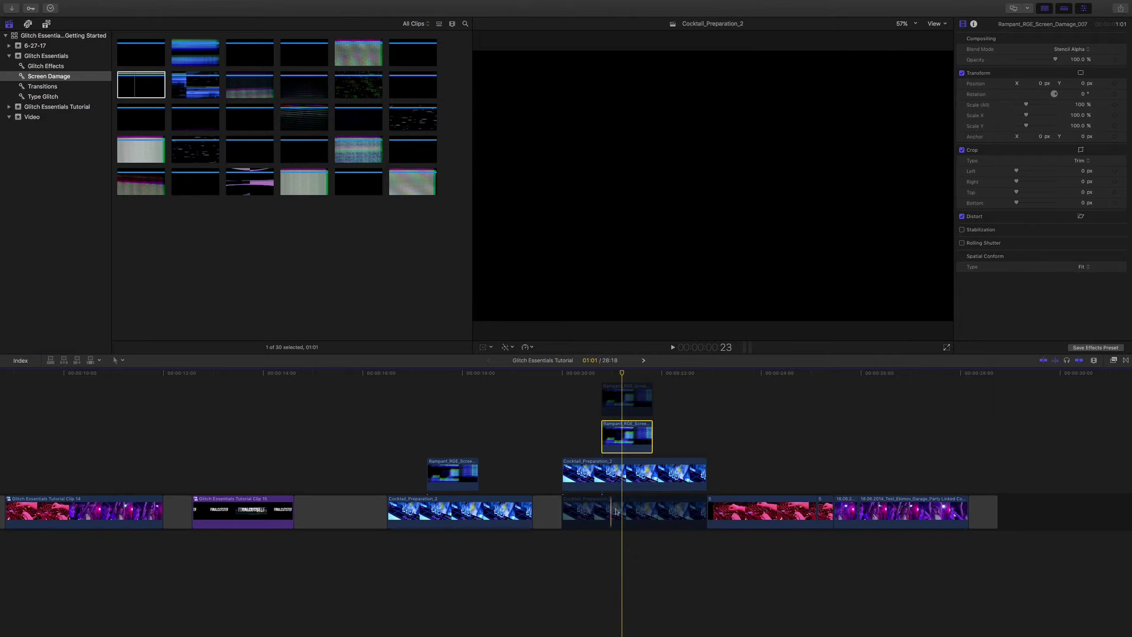
- Combine the Stencil Alpha overlay and the connected cocktail clip into a compound clip in the Glitch Essentials Tutorial event, and scrub through it
{"action": "left_click_drag", "start_coordinate": [734, 426], "coordinate": [619, 472]}
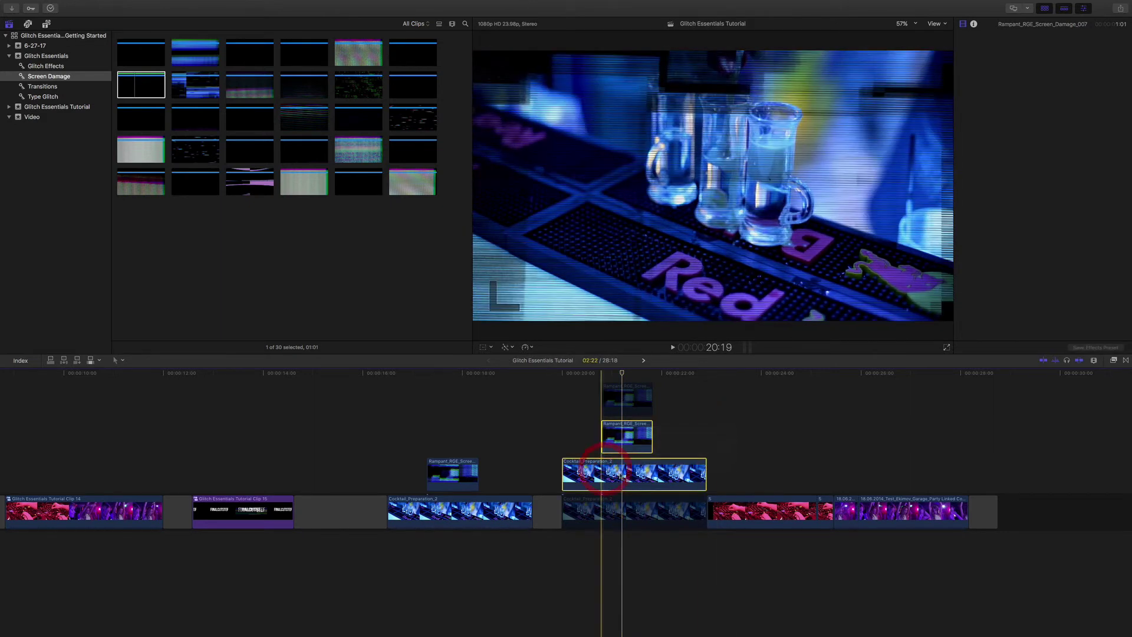
{"action": "right_click", "coordinate": [637, 474]}
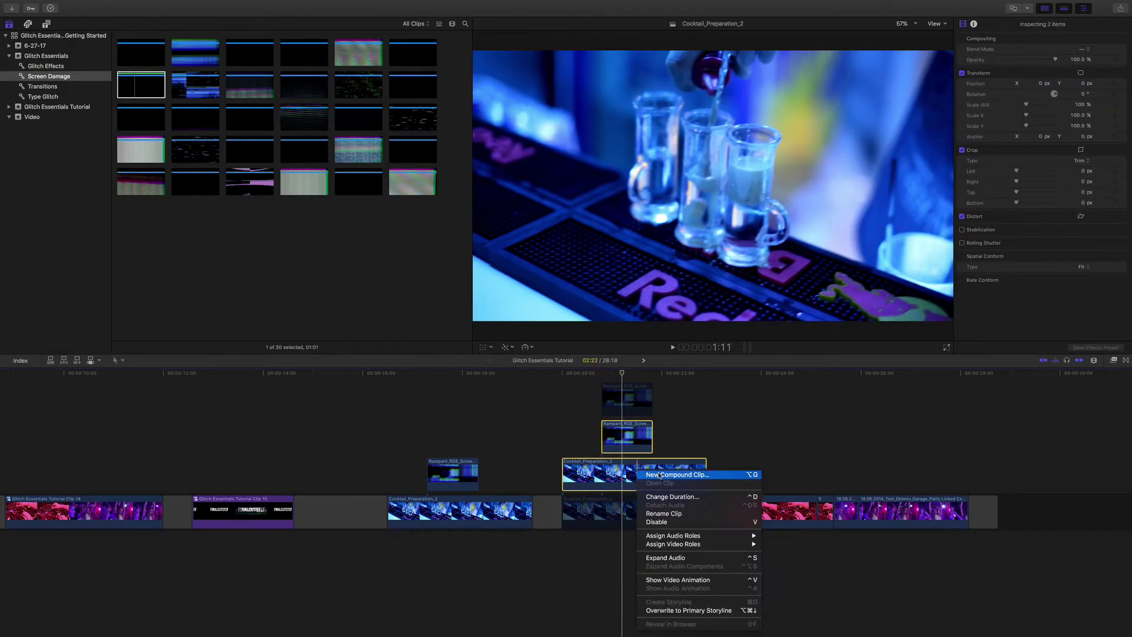
{"action": "left_click", "coordinate": [660, 475]}
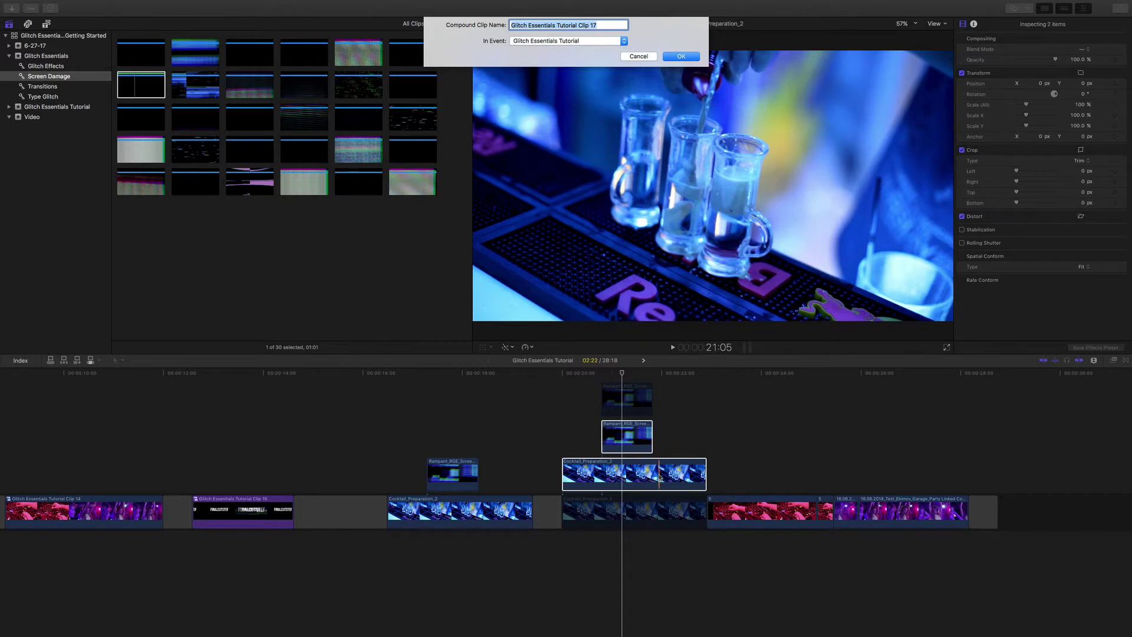
{"action": "key", "text": "Return"}
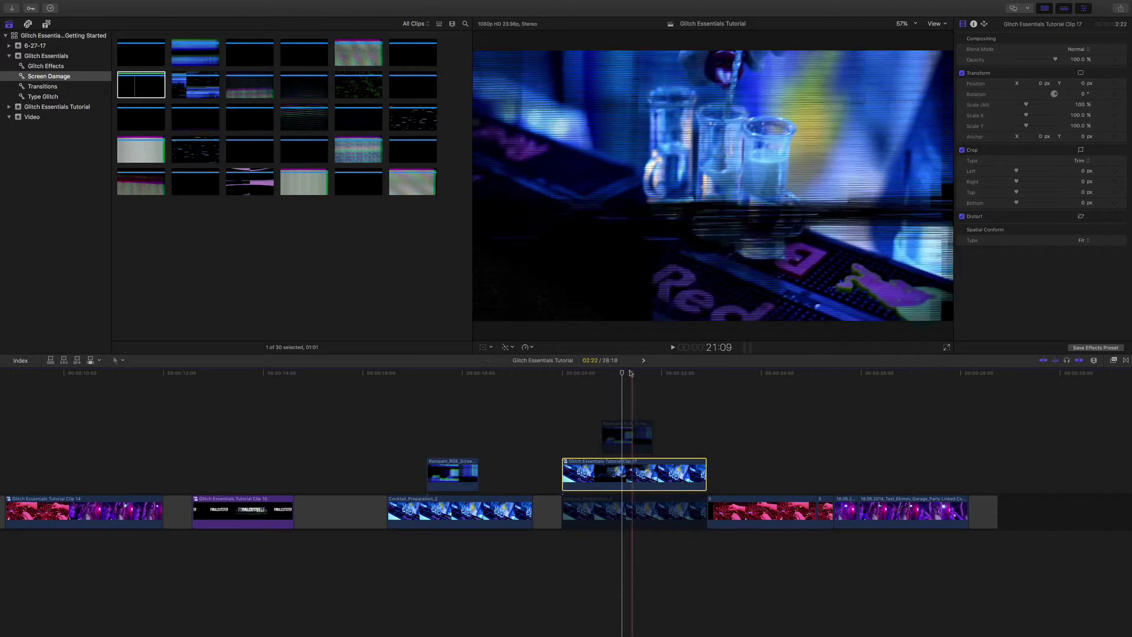
{"action": "mouse_move", "coordinate": [623, 375]}
{"action": "left_mouse_down"}
{"action": "mouse_move", "coordinate": [603, 380]}
{"action": "mouse_move", "coordinate": [632, 382]}
{"action": "mouse_move", "coordinate": [616, 385]}
{"action": "left_mouse_up"}
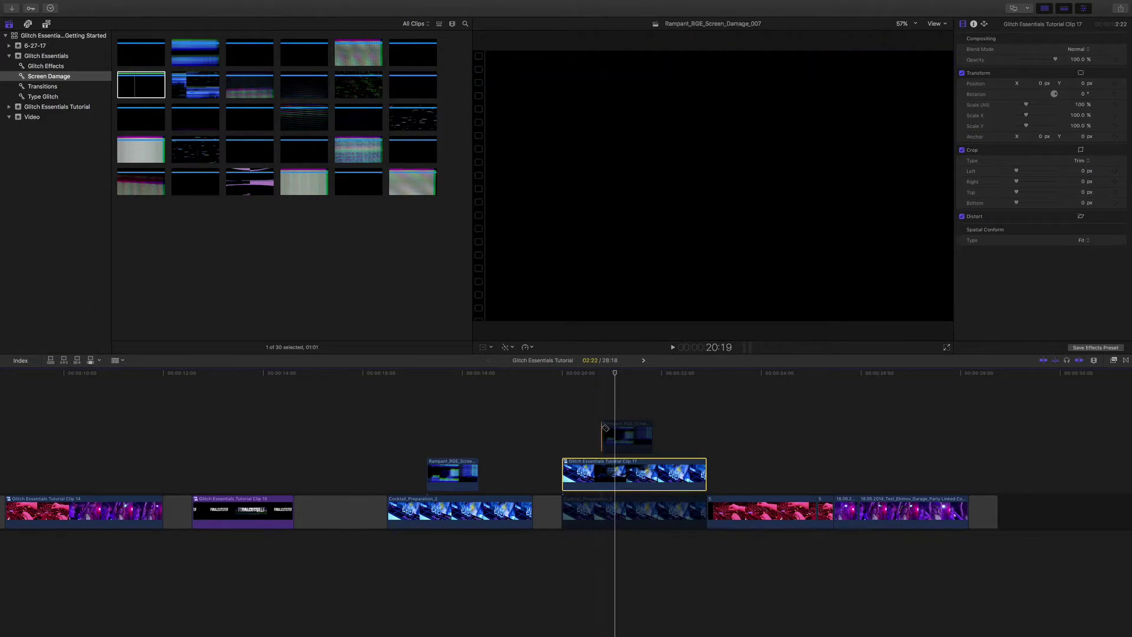
- Cut the compound clip at the start and end of the disabled overlay above it
{"action": "left_click", "coordinate": [602, 475]}
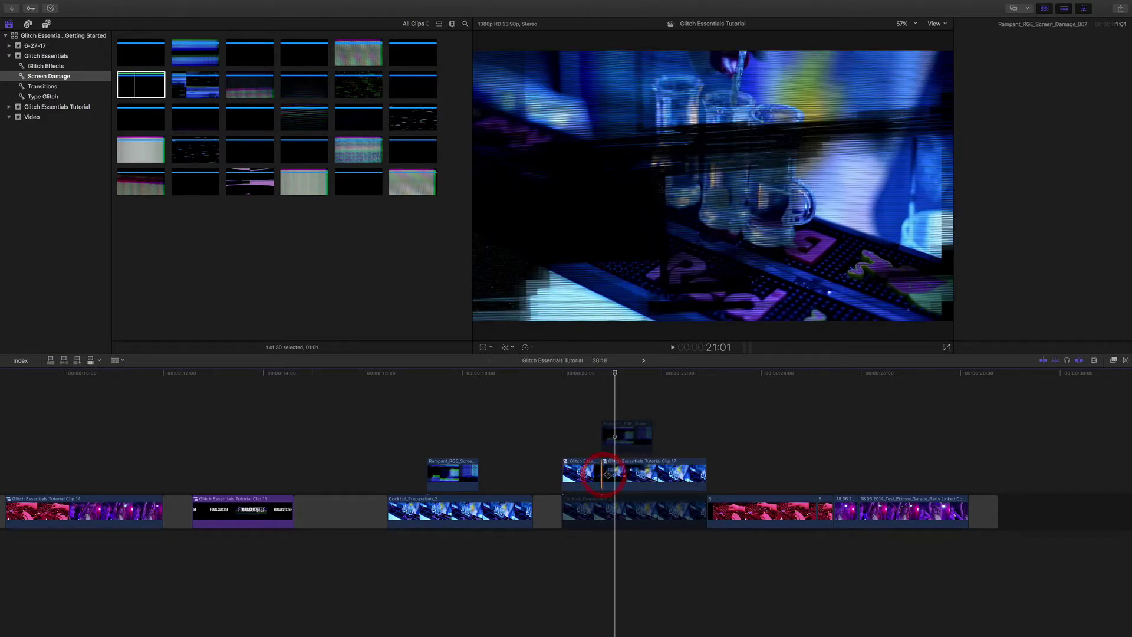
{"action": "left_click", "coordinate": [653, 479]}
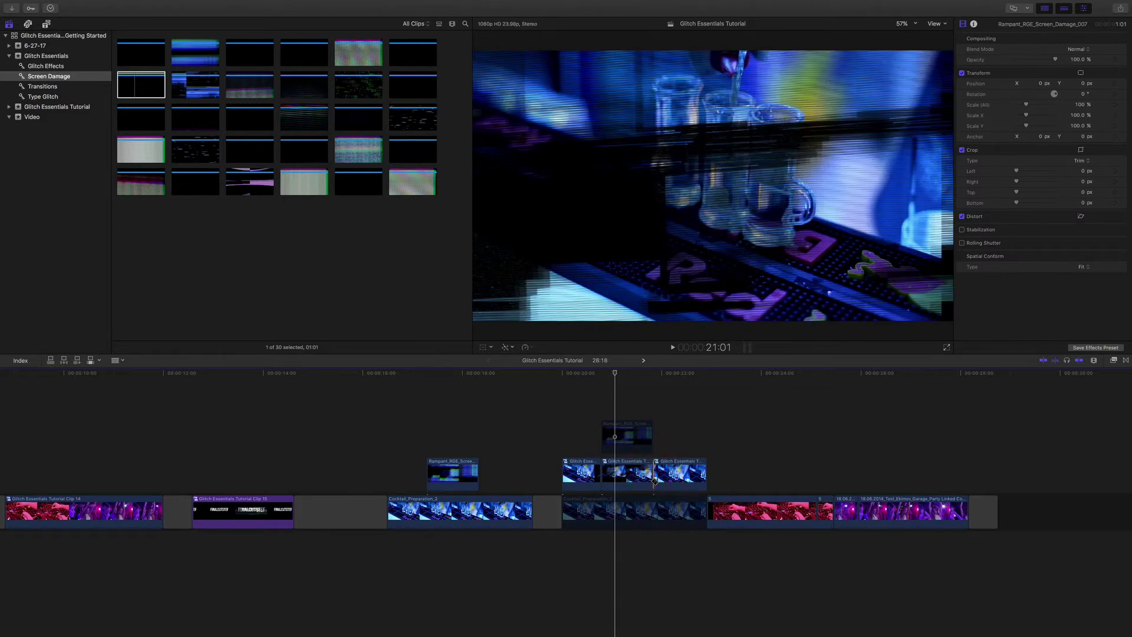
{"action": "key", "text": "a"}
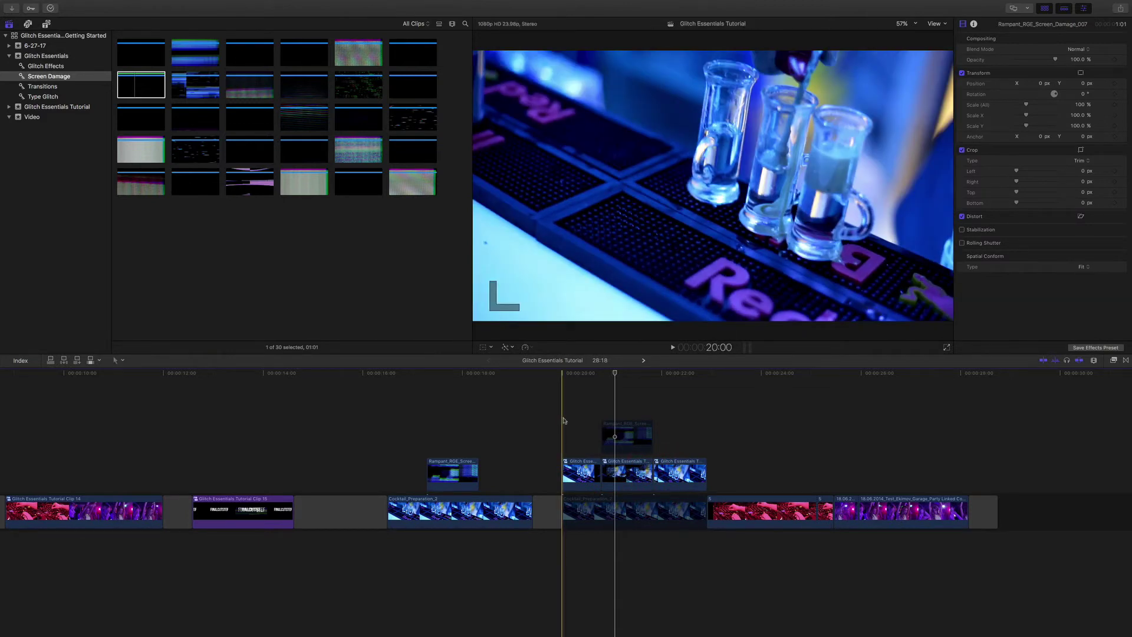
- Disable the first and last segments of the cut compound clip, leaving the middle glitch segment enabled
{"action": "left_click", "coordinate": [578, 474]}
{"action": "left_click", "coordinate": [578, 473]}
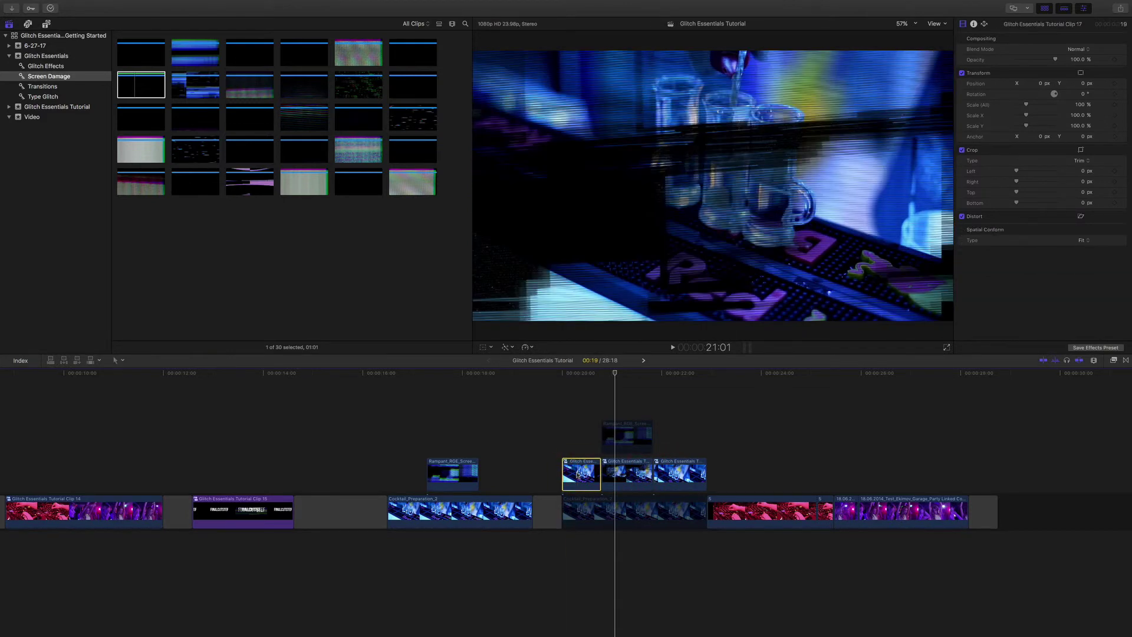
{"action": "left_click", "coordinate": [691, 471]}
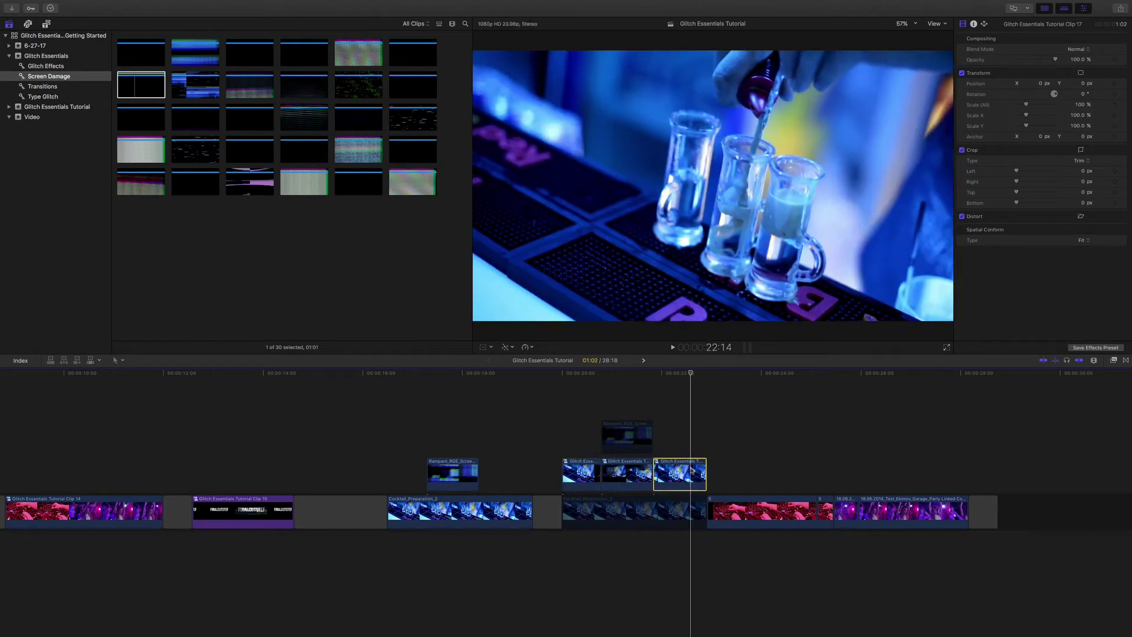
{"action": "left_click", "coordinate": [585, 476], "text": "super"}
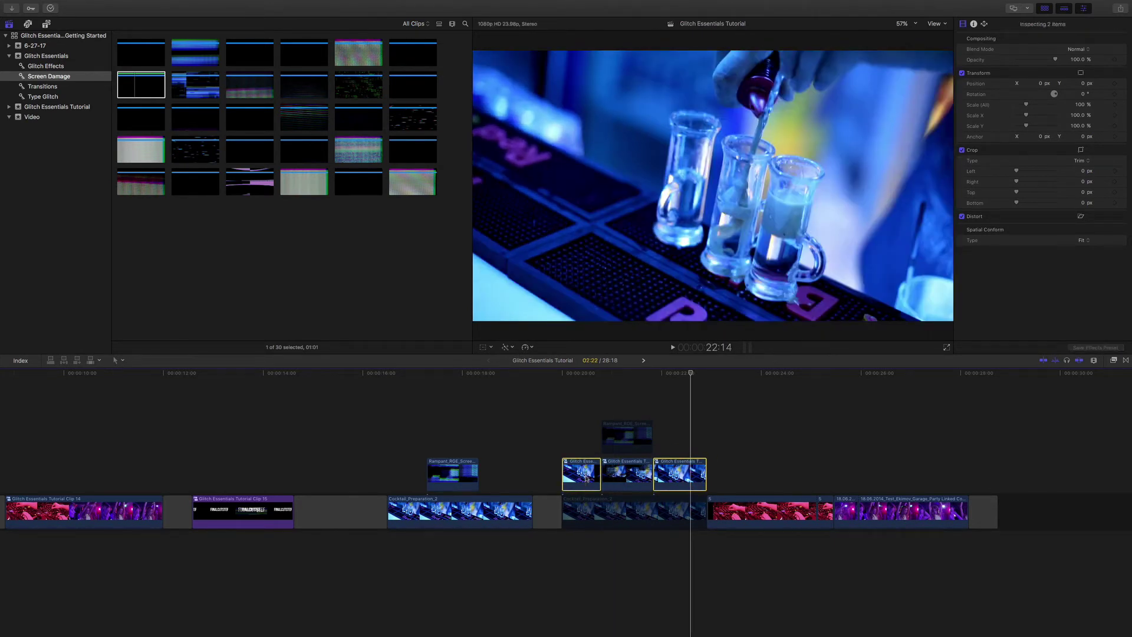
{"action": "key", "text": "v"}
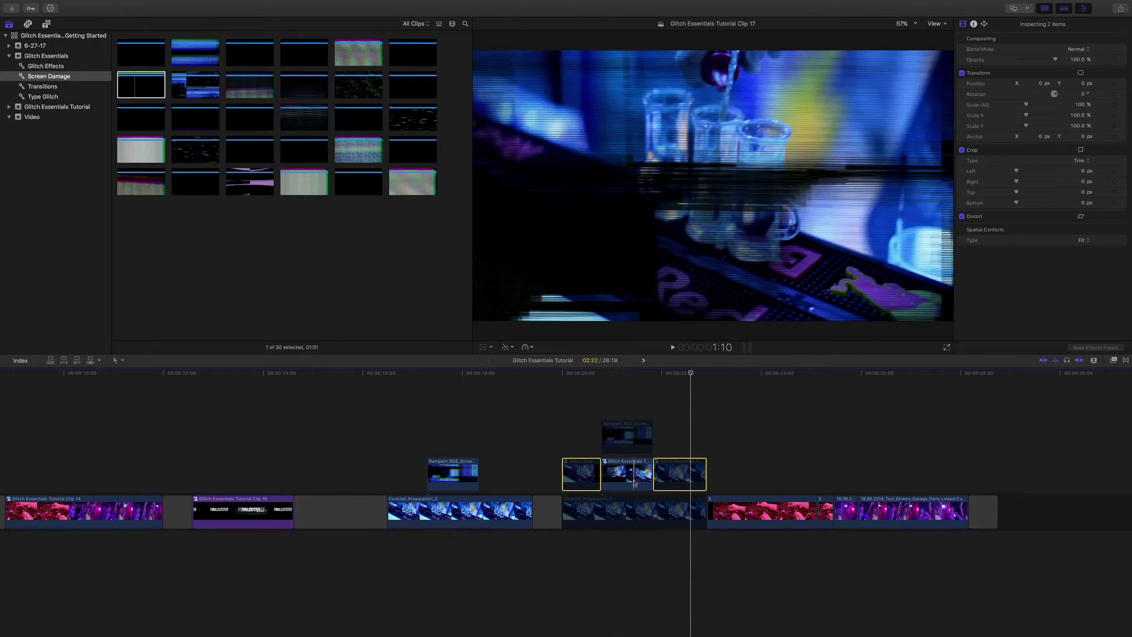
- Enable the cocktail clip in the primary storyline beneath the cut compound clip and place the playhead at 21:09
{"action": "left_click", "coordinate": [619, 515]}
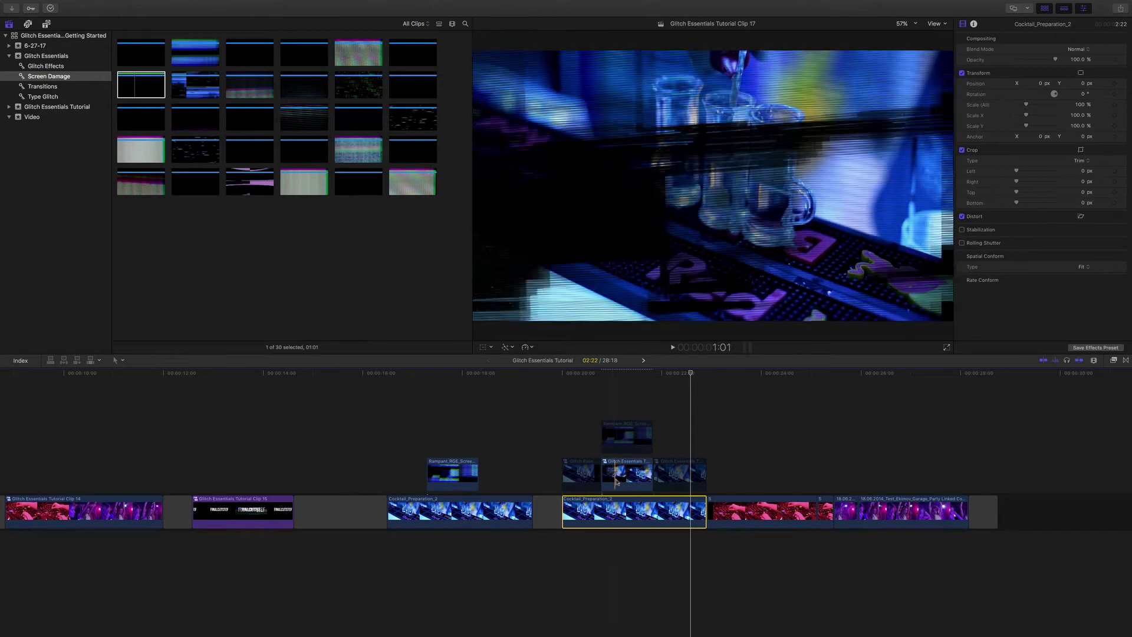
{"action": "left_click", "coordinate": [632, 374]}
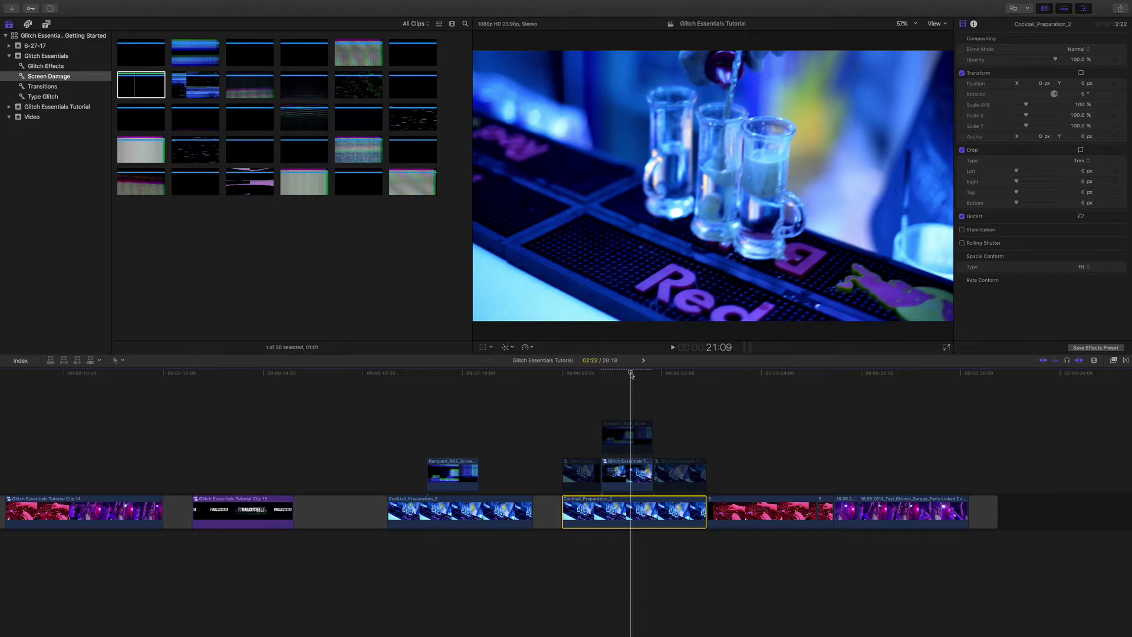
- Inside the middle glitch compound segment, scale the cocktail clip to 148% and position it at X -145.3 px, Y -117.9 px
{"action": "double_click", "coordinate": [627, 475]}
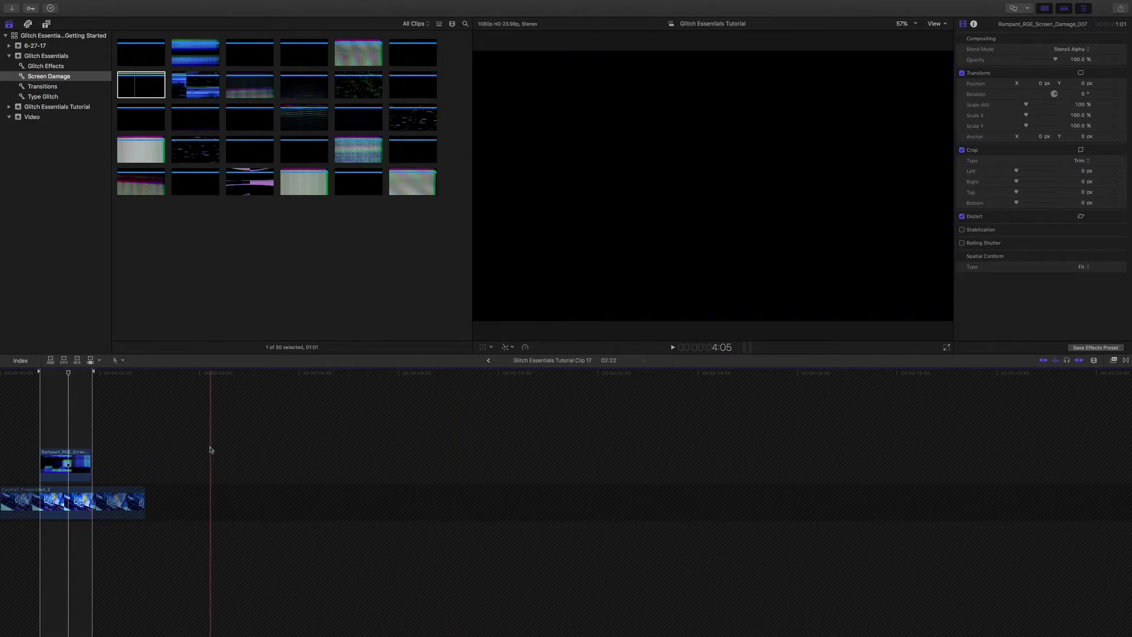
{"action": "left_click", "coordinate": [73, 508]}
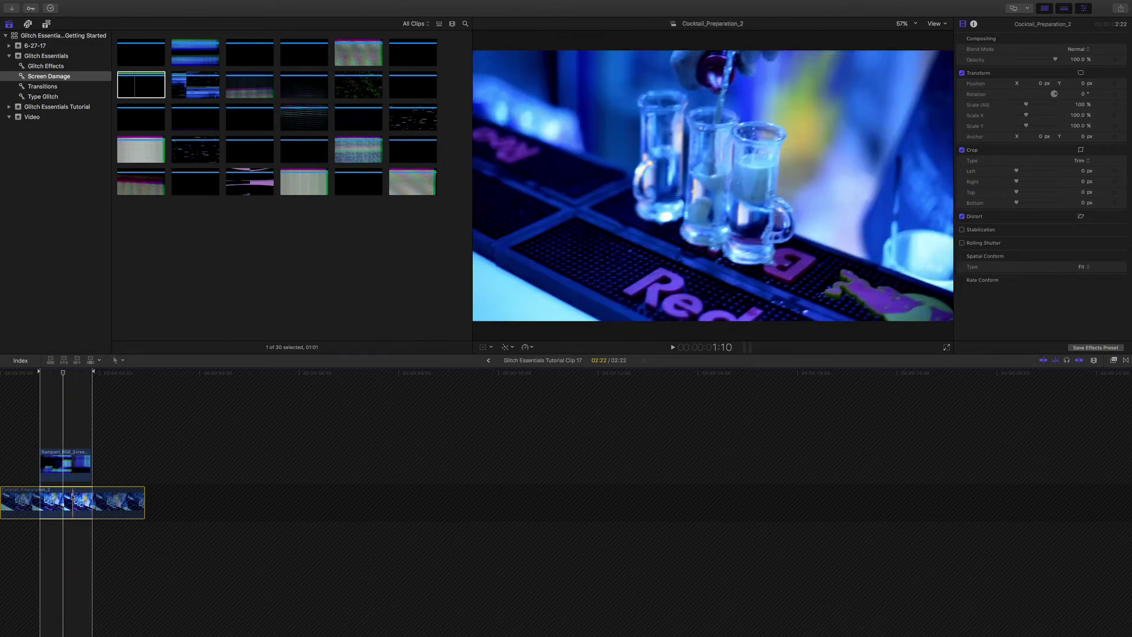
{"action": "left_click", "coordinate": [70, 471]}
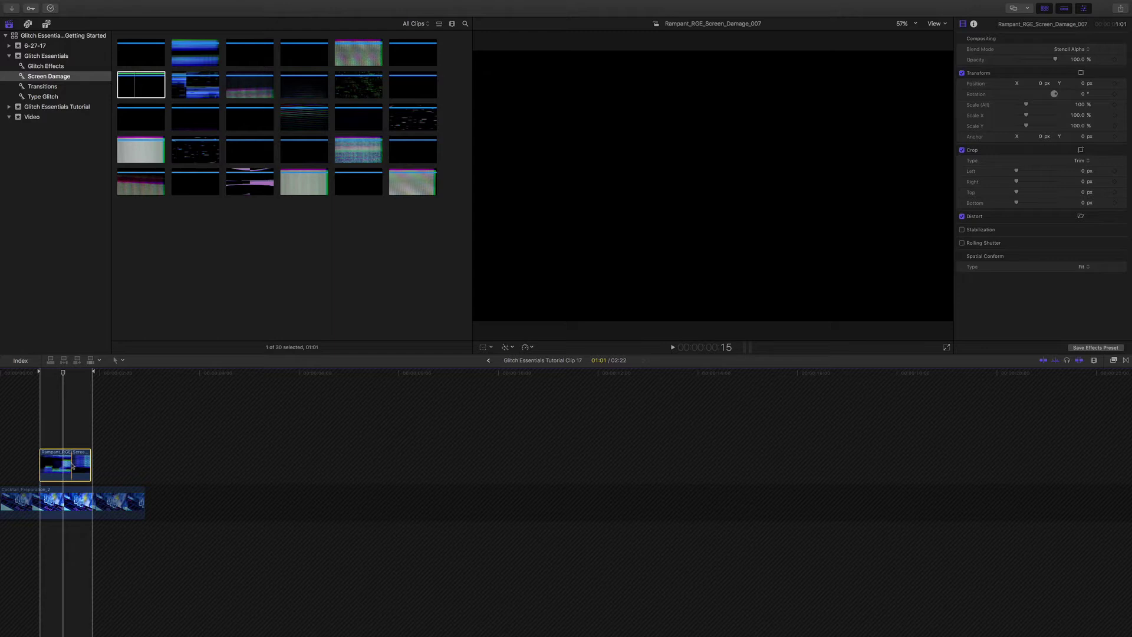
{"action": "left_click", "coordinate": [67, 505]}
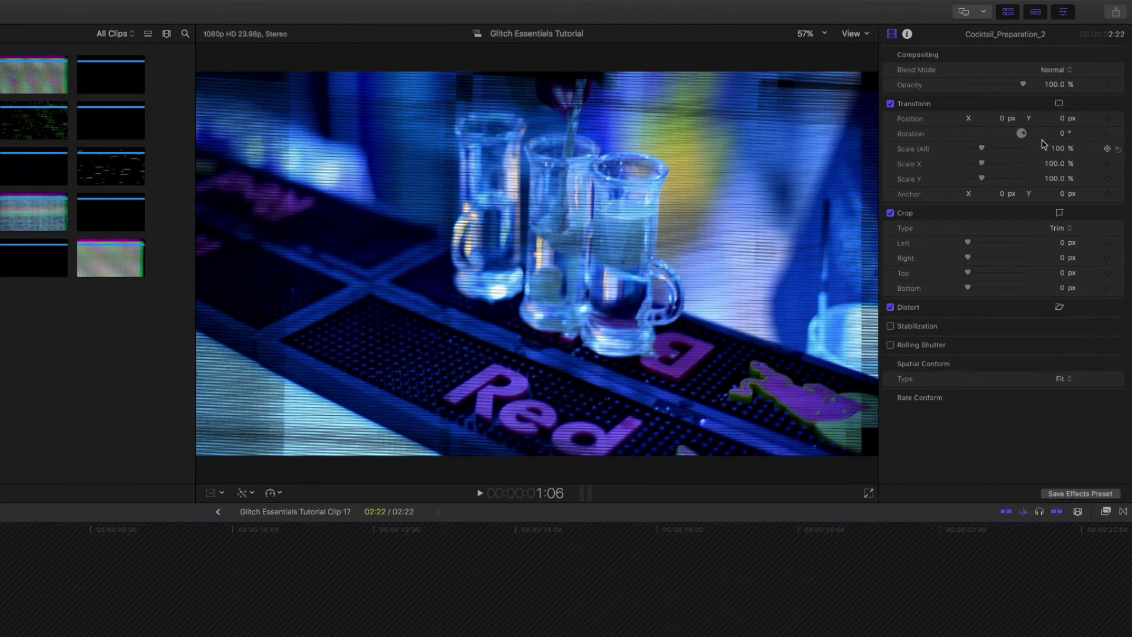
{"action": "left_click_drag", "start_coordinate": [1057, 149], "coordinate": [996, 120]}
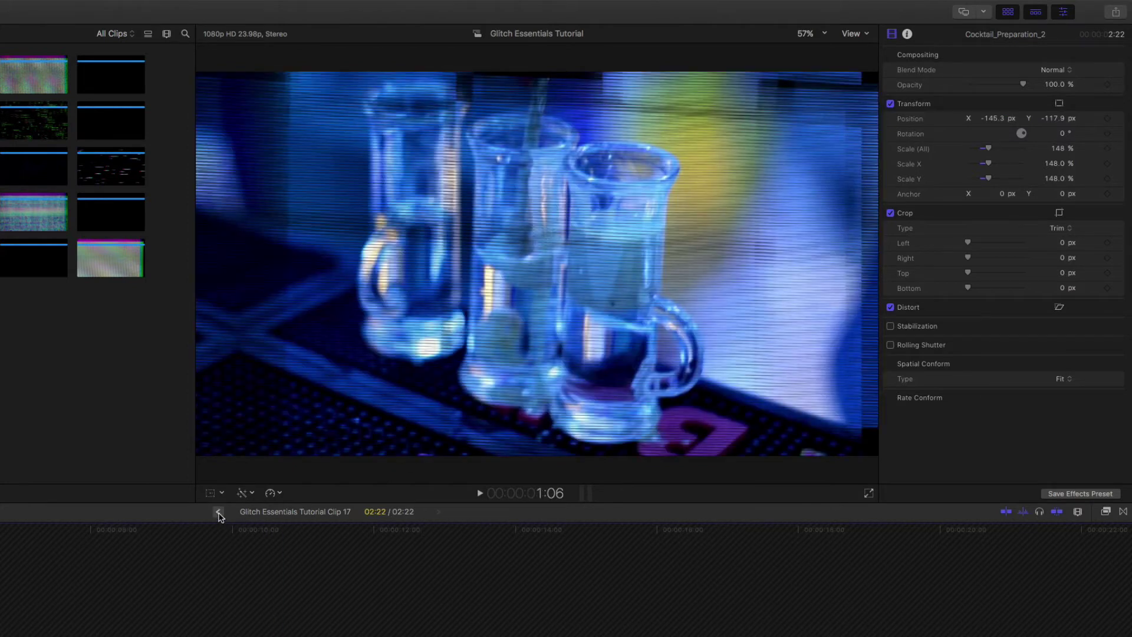
- Return to the main Glitch Essentials Tutorial timeline and play the glitch section twice from about 20:00 to check the displaced footage
{"action": "left_click", "coordinate": [218, 512]}
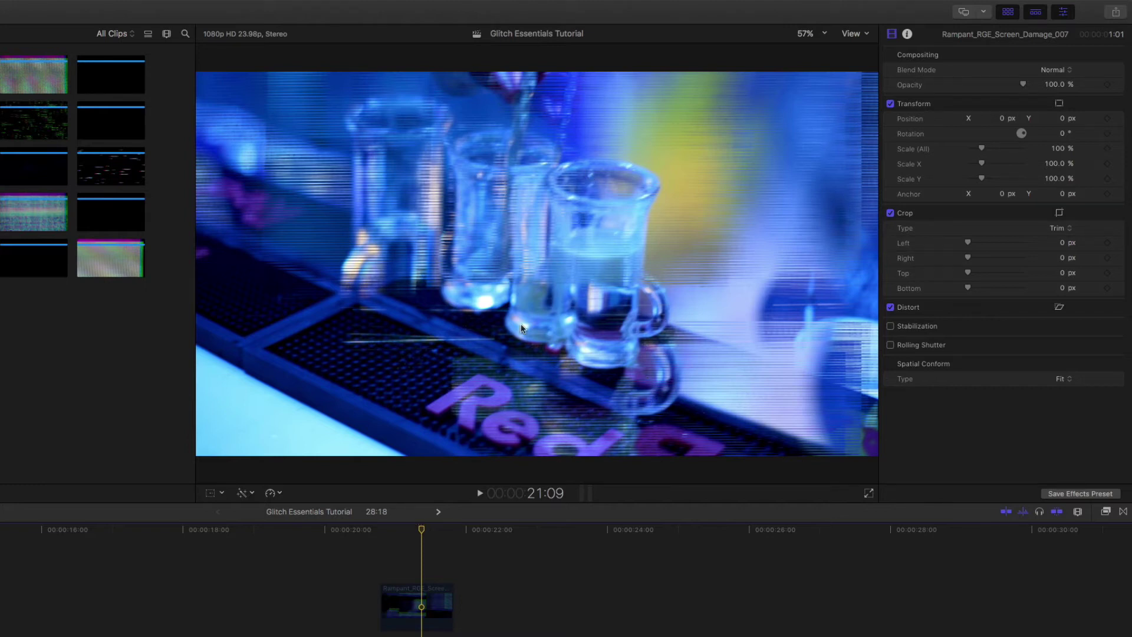
{"action": "left_click_drag", "start_coordinate": [455, 530], "coordinate": [341, 534]}
{"action": "key", "text": "space"}
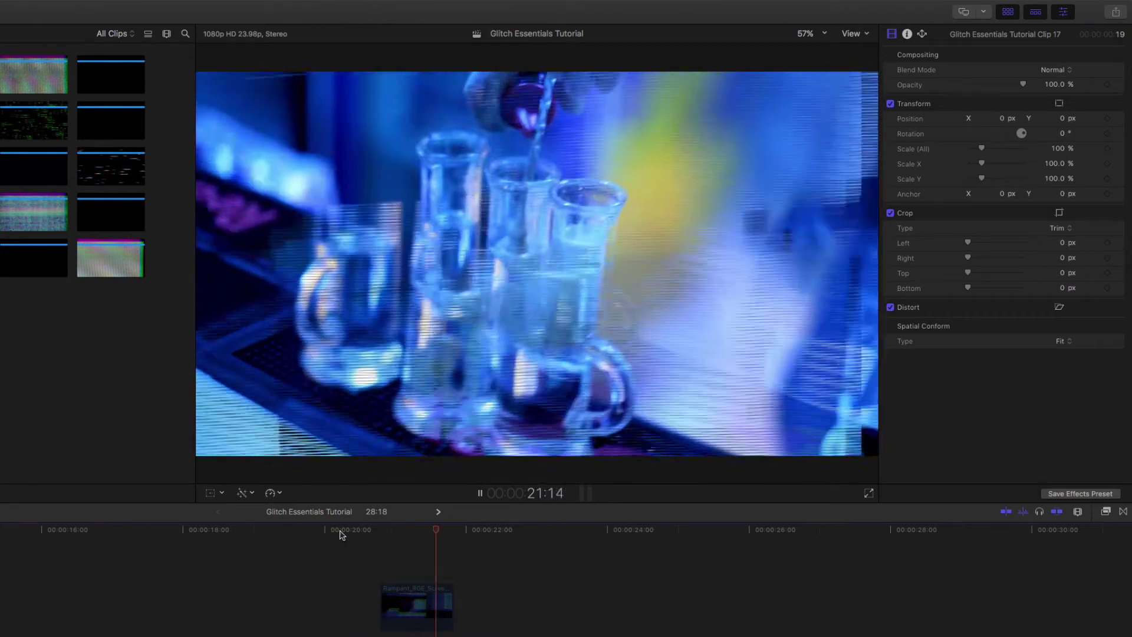
{"action": "key", "text": "space"}
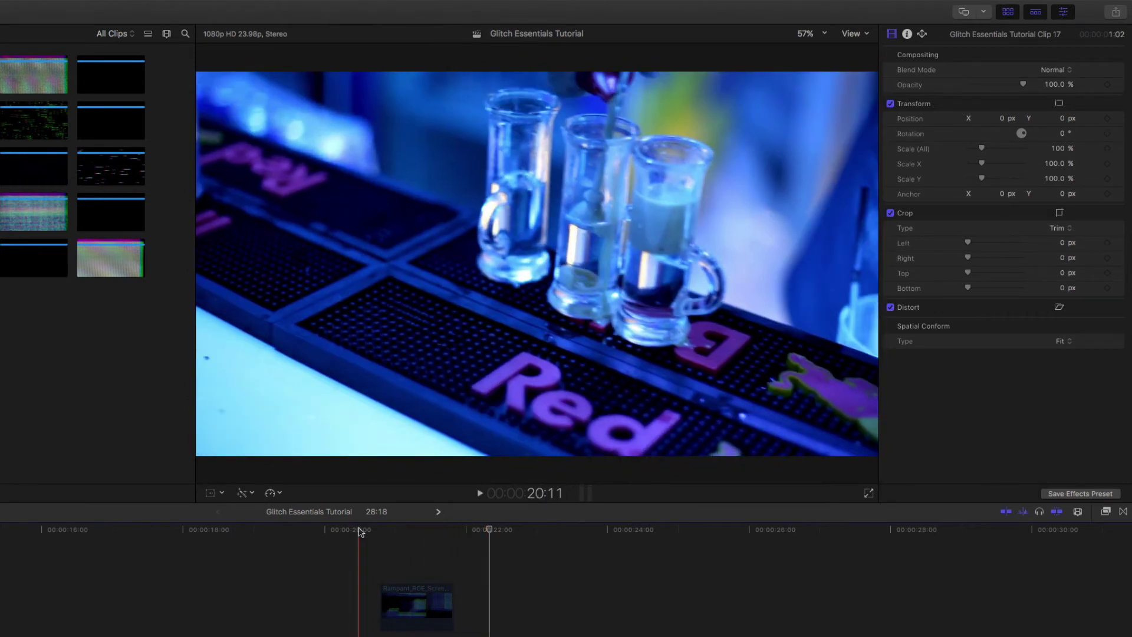
{"action": "left_click", "coordinate": [321, 535]}
{"action": "key", "text": "space"}
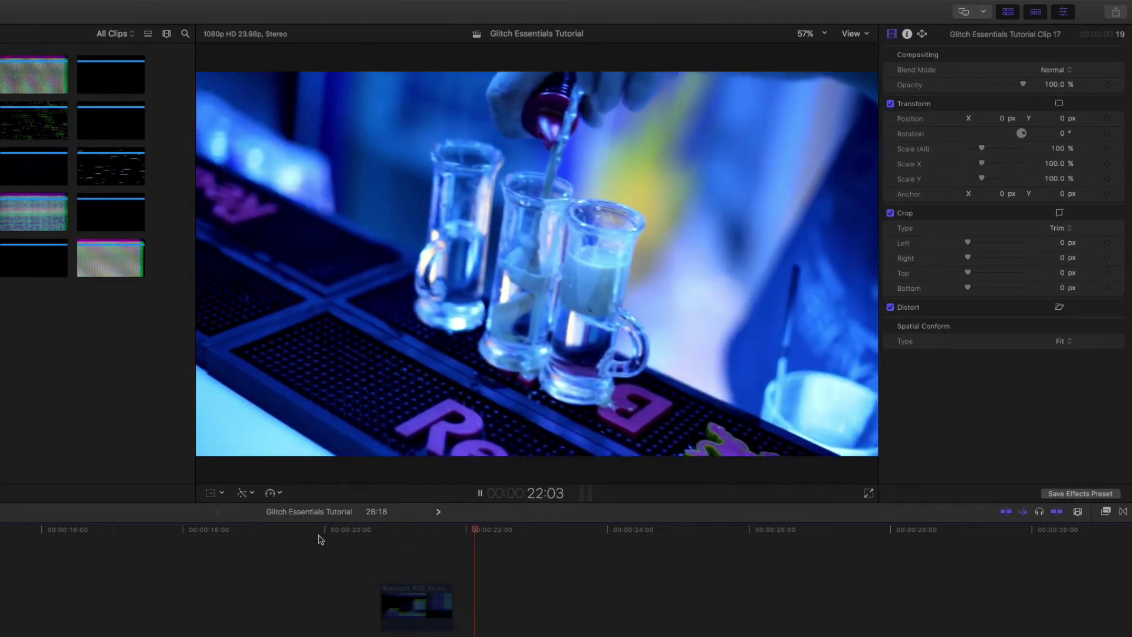
{"action": "key", "text": "space"}
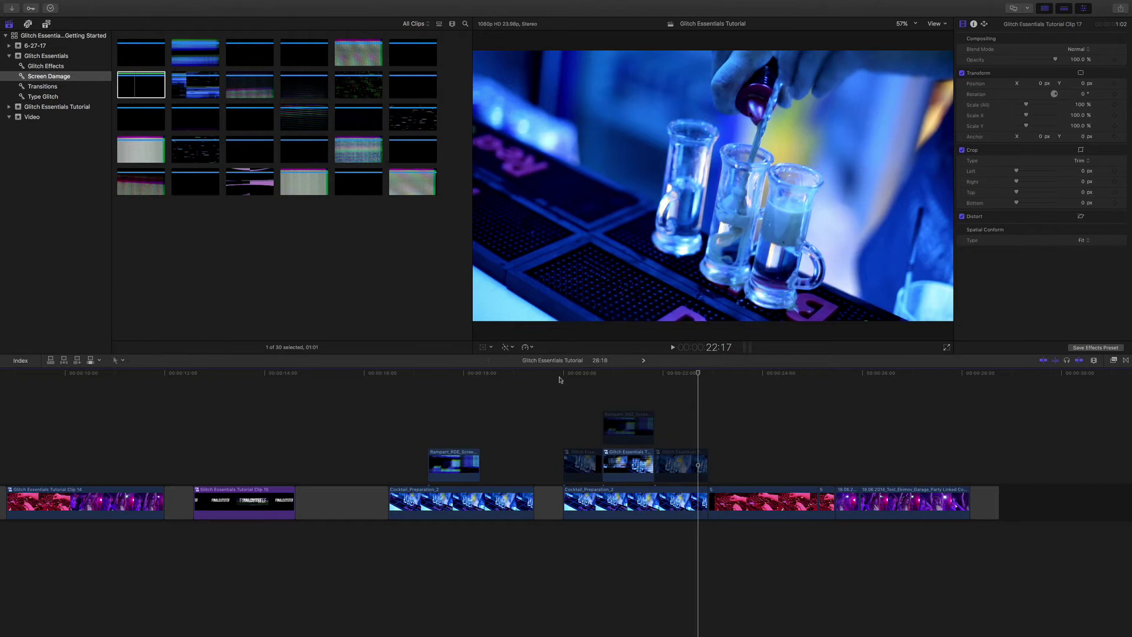
- Enable the Screen Damage overlay above the glitch compound segment and play the section from 20:00
{"action": "left_click", "coordinate": [616, 377]}
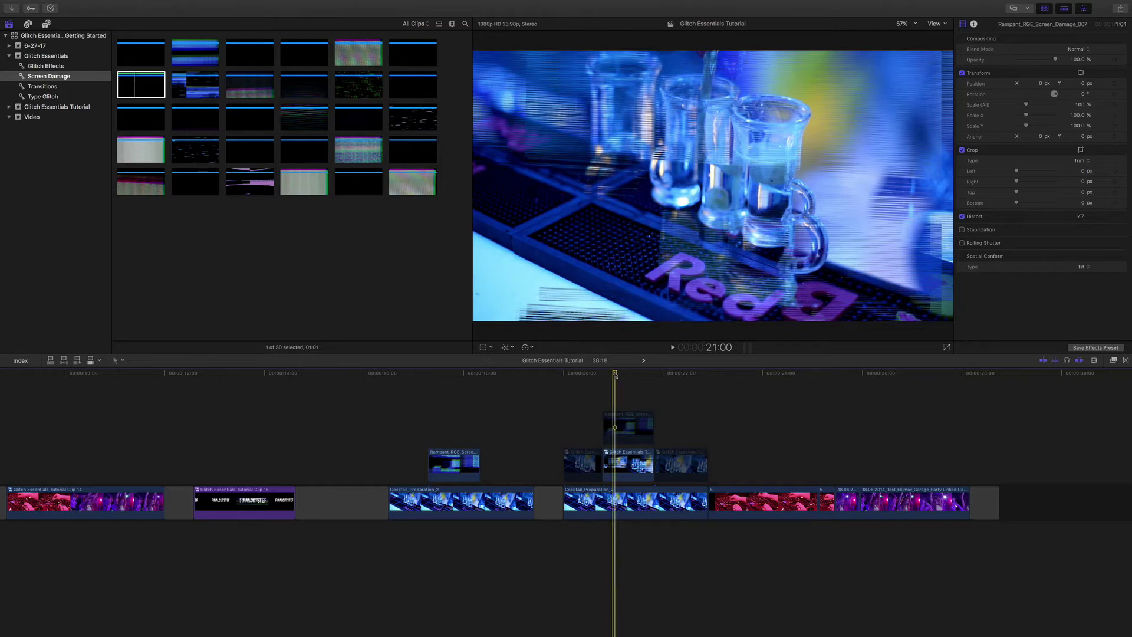
{"action": "left_click", "coordinate": [627, 429]}
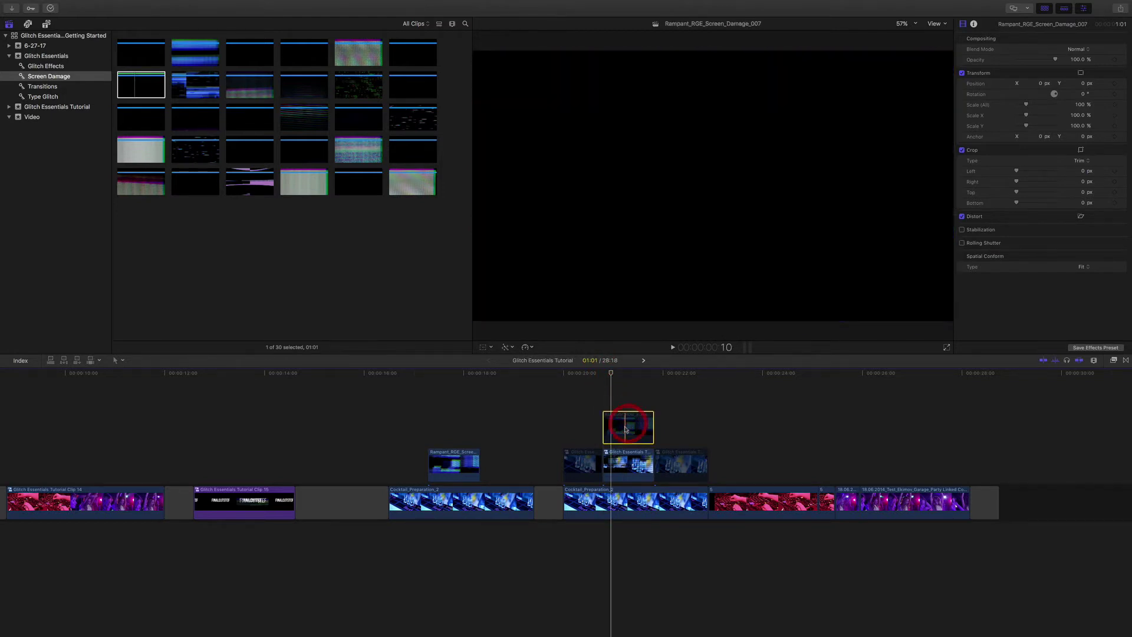
{"action": "key", "text": "v"}
{"action": "left_click_drag", "start_coordinate": [611, 374], "coordinate": [566, 385]}
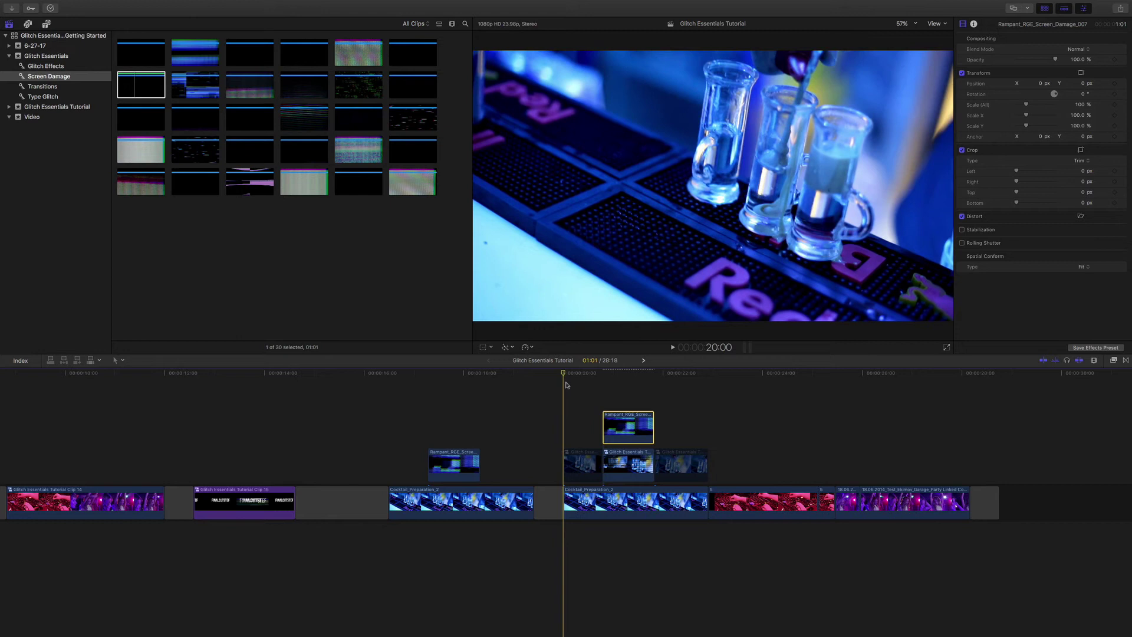
{"action": "key", "text": "space"}
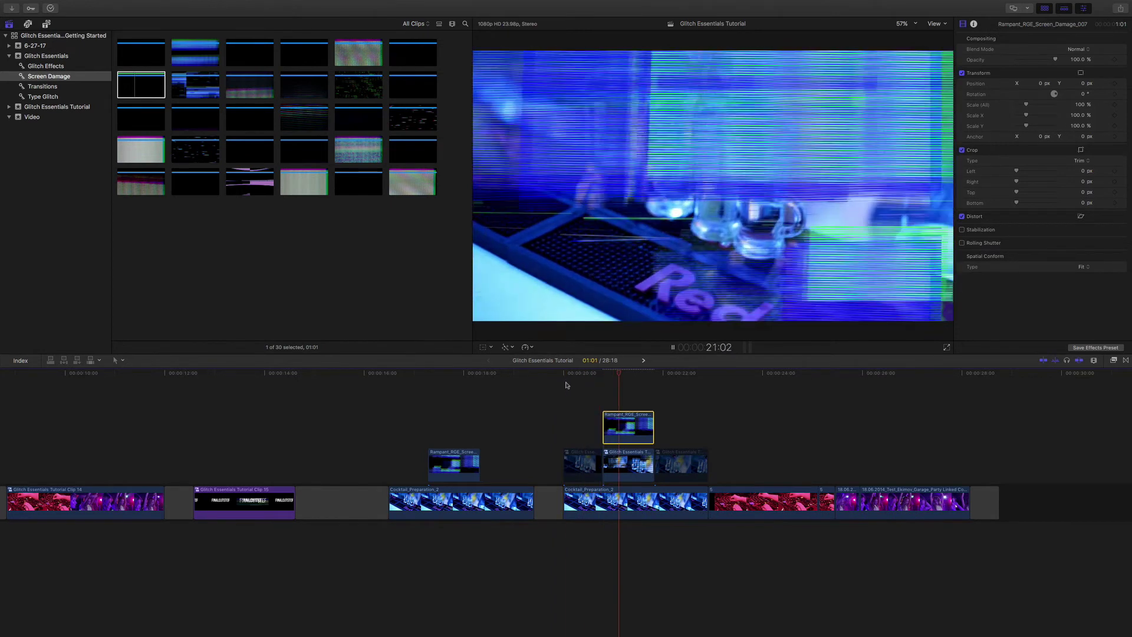
- At 21:06, set the upper Screen Damage overlay's blend mode to Screen and play the section from 20:00
{"action": "left_click_drag", "start_coordinate": [682, 376], "coordinate": [627, 380]}
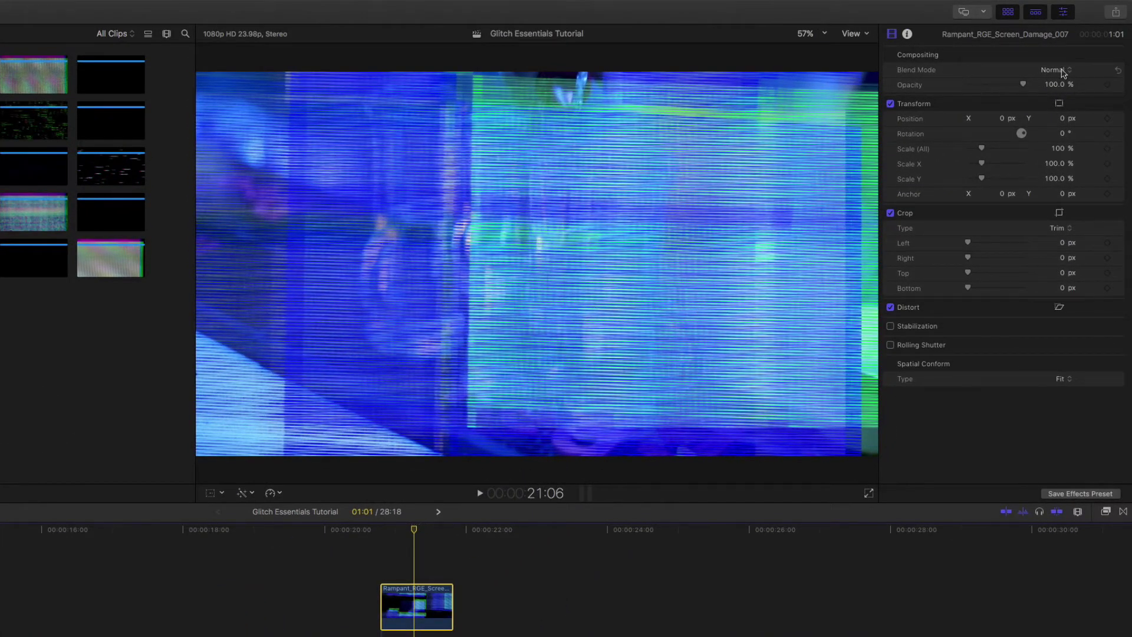
{"action": "left_click", "coordinate": [1064, 72]}
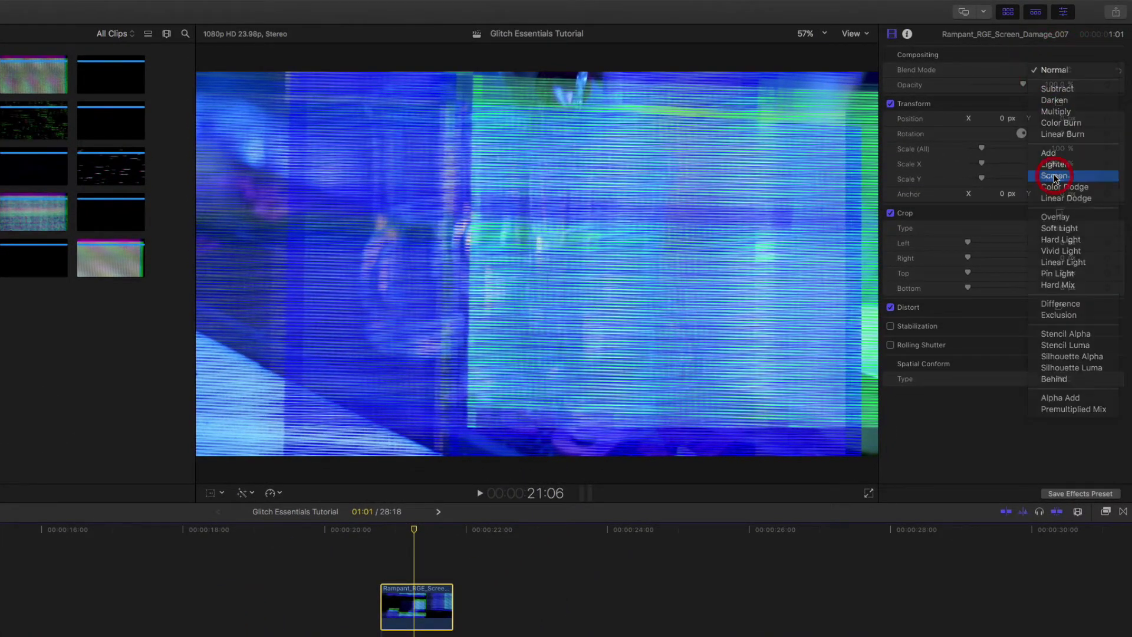
{"action": "left_click", "coordinate": [1056, 179]}
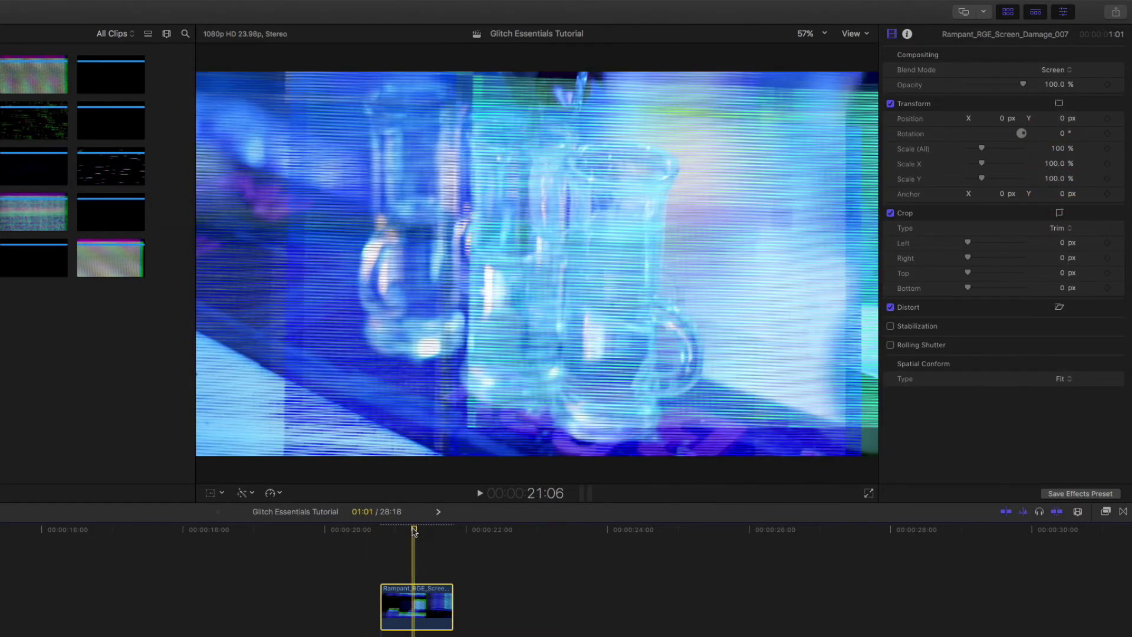
{"action": "left_click_drag", "start_coordinate": [414, 532], "coordinate": [326, 543]}
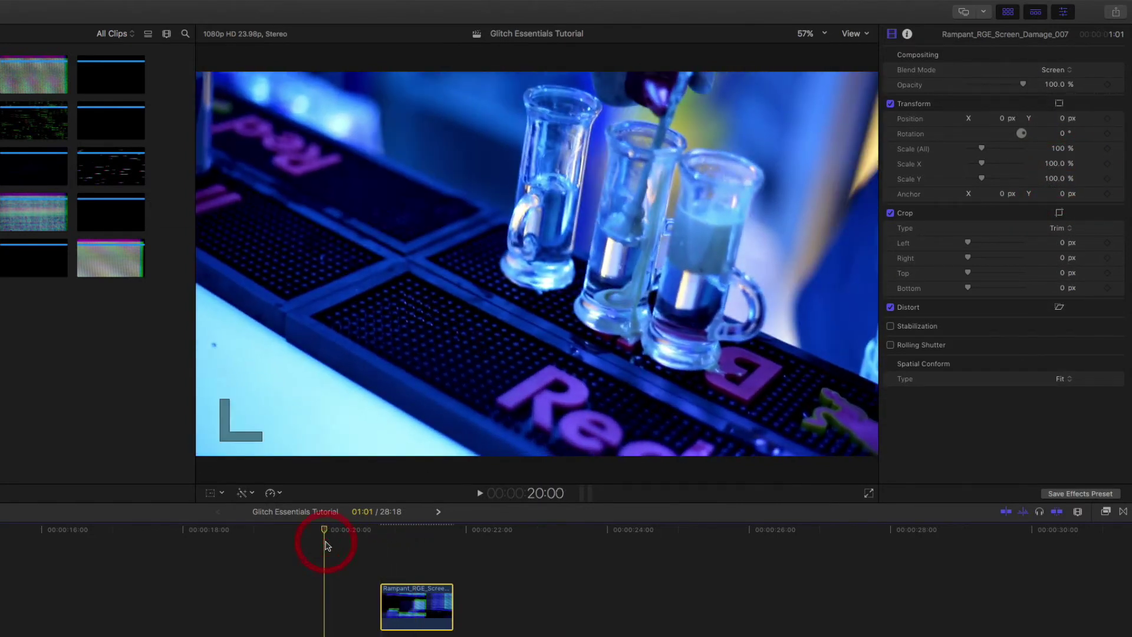
{"action": "key", "text": "space"}
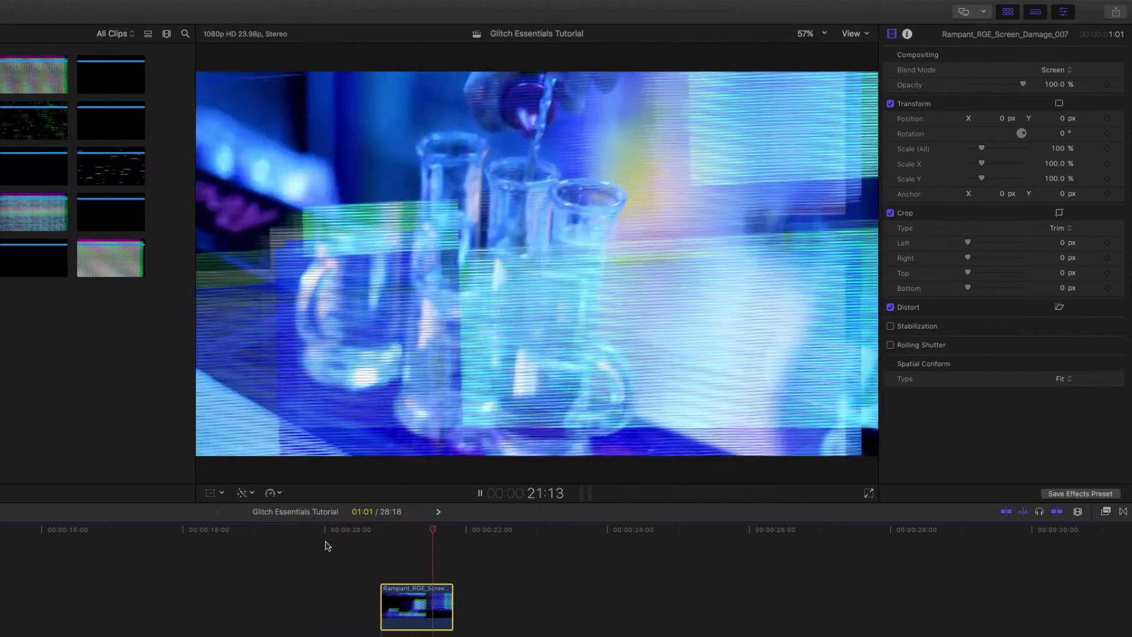
- At 21:12, lower the upper Screen Damage overlay's opacity to 18.17% and play the section from 20:00
{"action": "left_click_drag", "start_coordinate": [472, 528], "coordinate": [433, 539]}
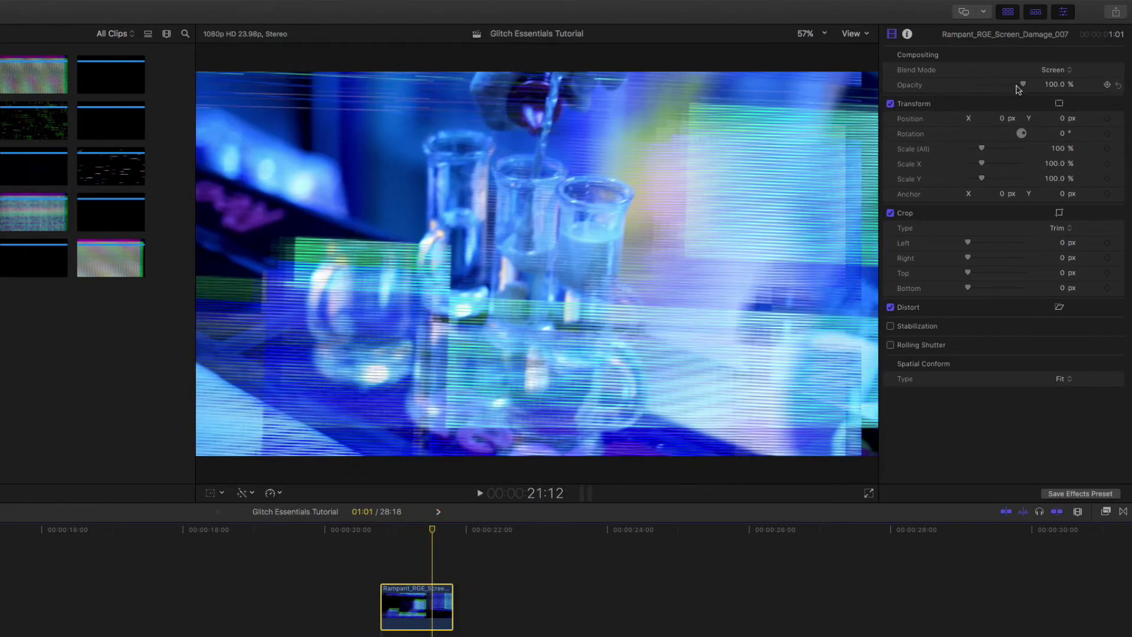
{"action": "left_click_drag", "start_coordinate": [1018, 87], "coordinate": [977, 93]}
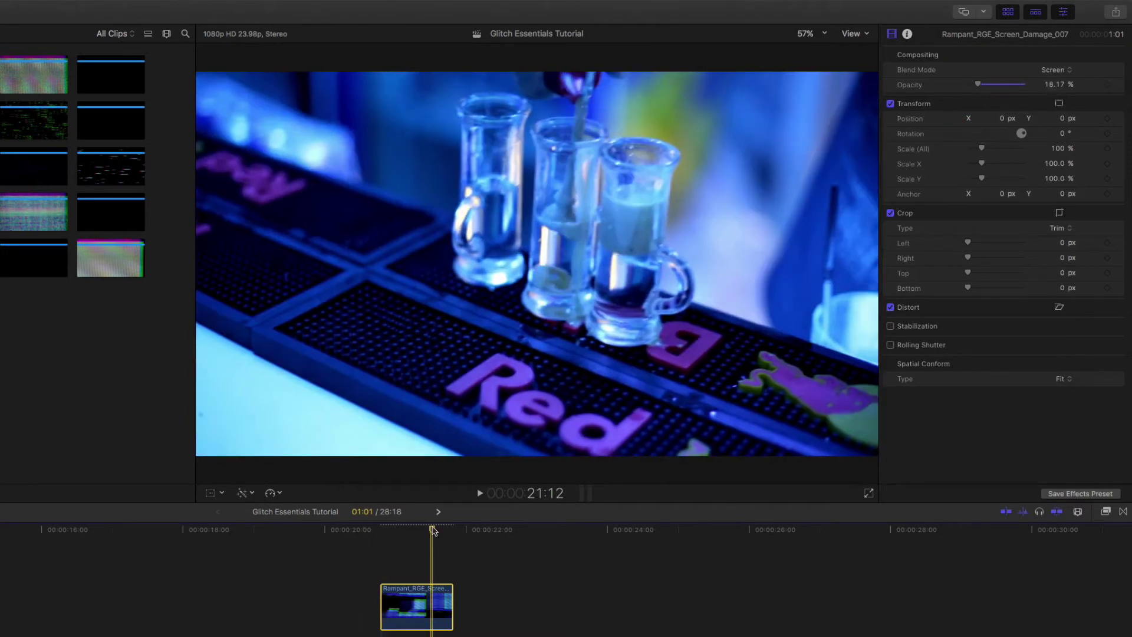
{"action": "left_click_drag", "start_coordinate": [353, 552], "coordinate": [329, 552]}
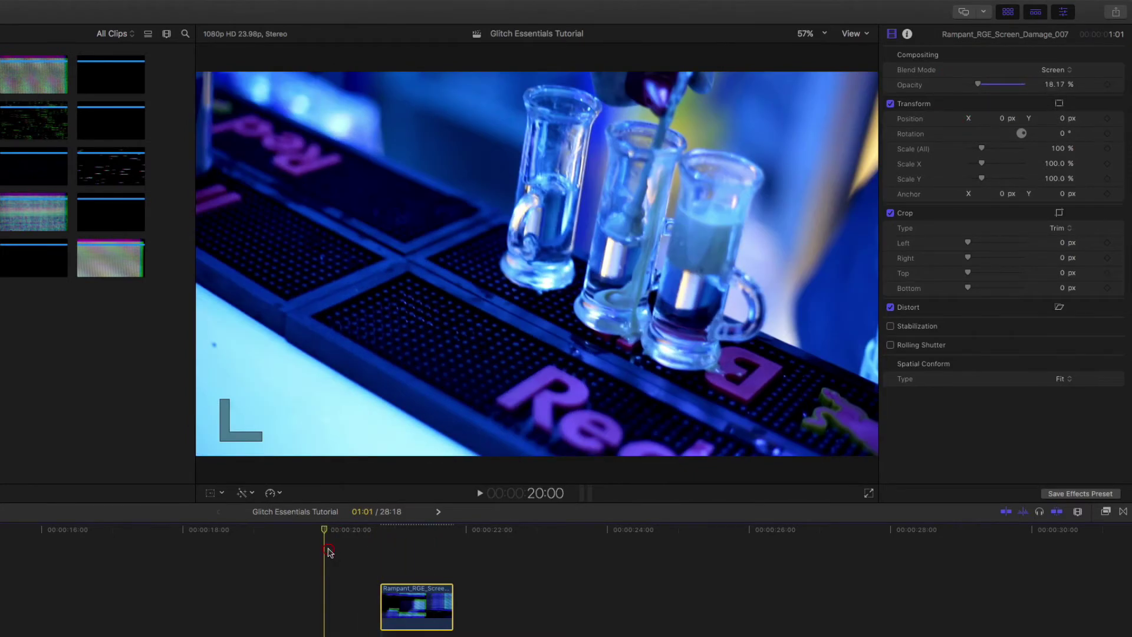
{"action": "key", "text": "l"}
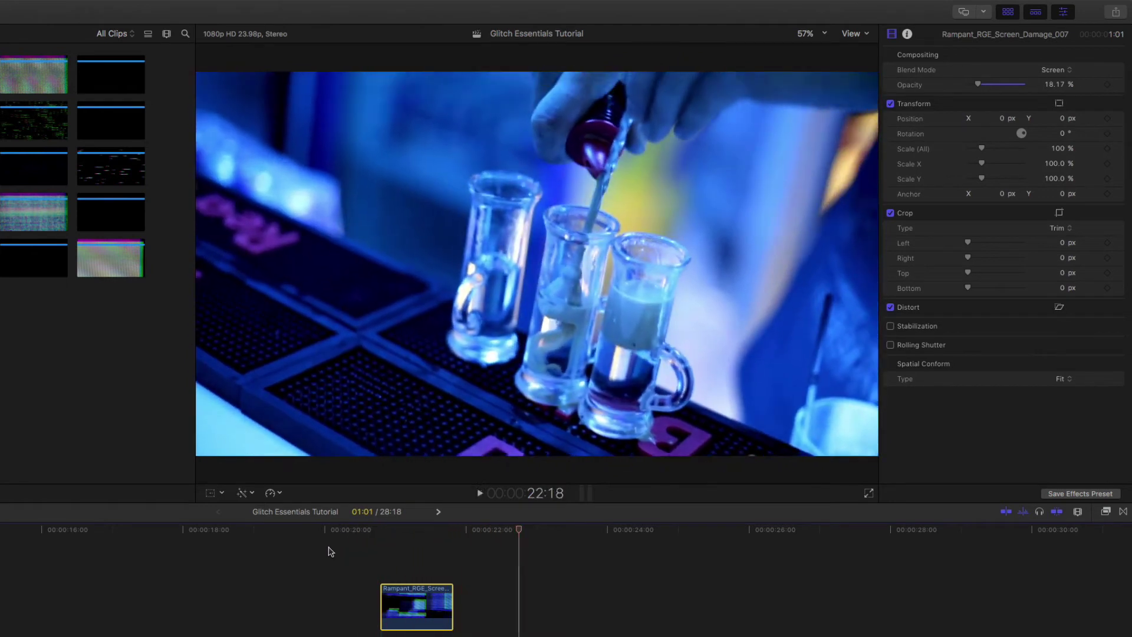
- Replay the finished glitch section several times from about 20:00 to examine how the faint overlay blends with the displaced footage
{"action": "left_click", "coordinate": [329, 530]}
{"action": "key", "text": "l"}
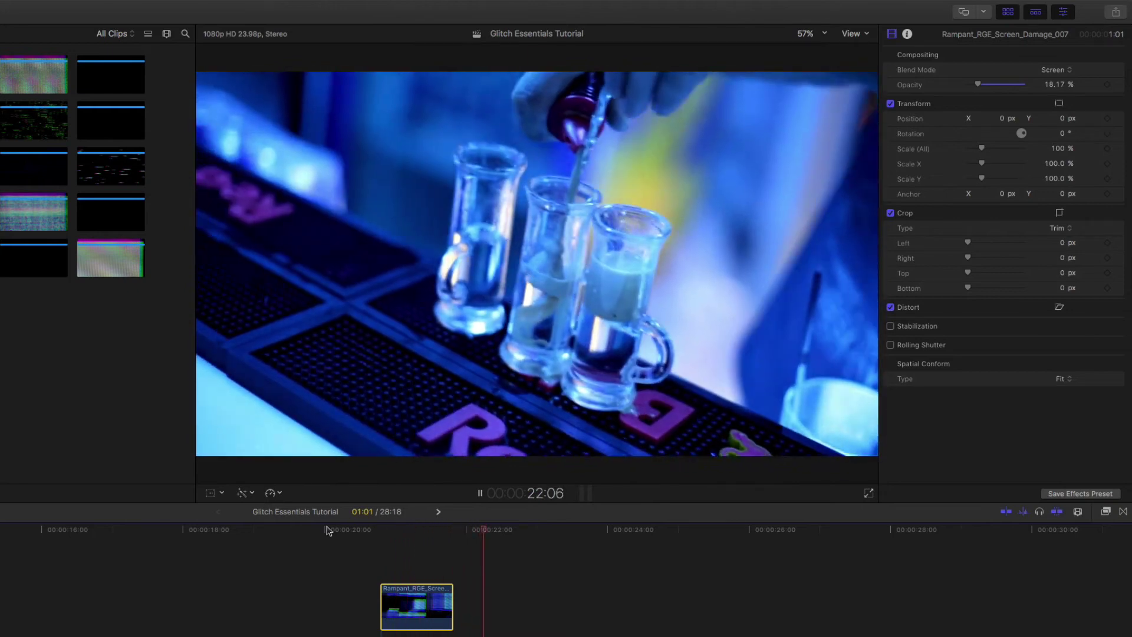
{"action": "key", "text": "space"}
{"action": "left_click", "coordinate": [329, 531]}
{"action": "key", "text": "space"}
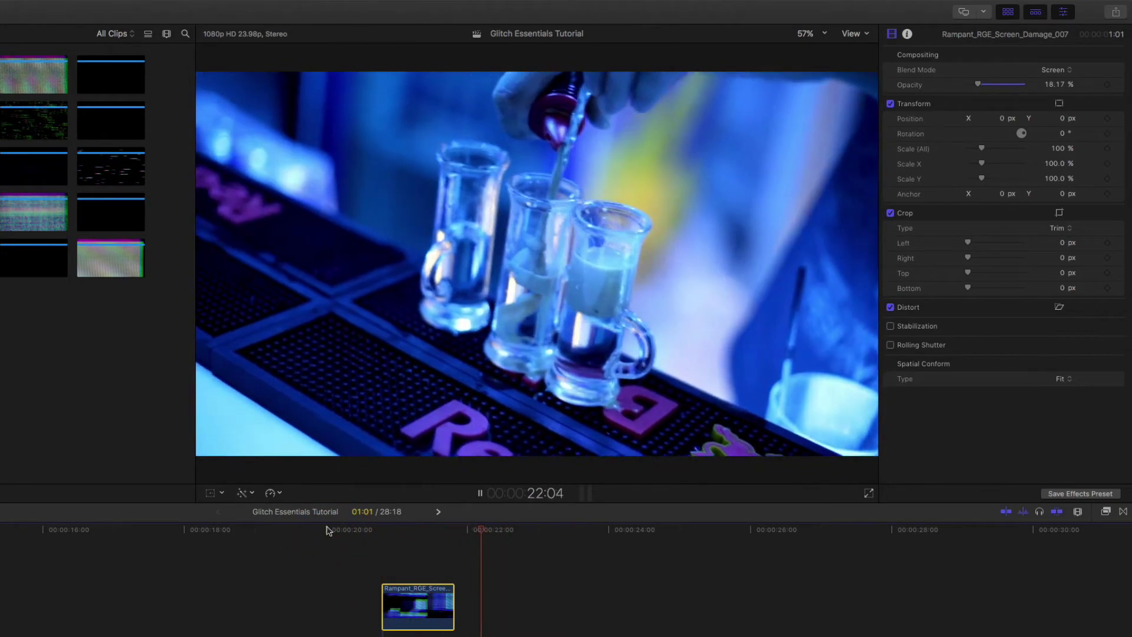
{"action": "key", "text": "space"}
{"action": "left_click", "coordinate": [326, 530]}
{"action": "key", "text": "l"}
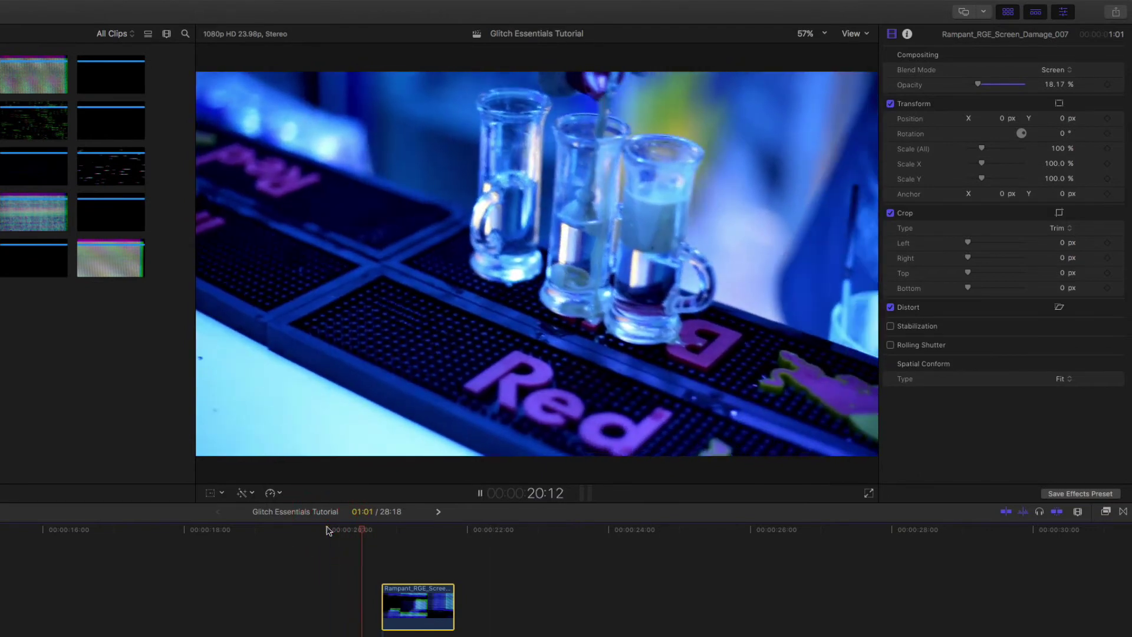
{"action": "key", "text": "space"}
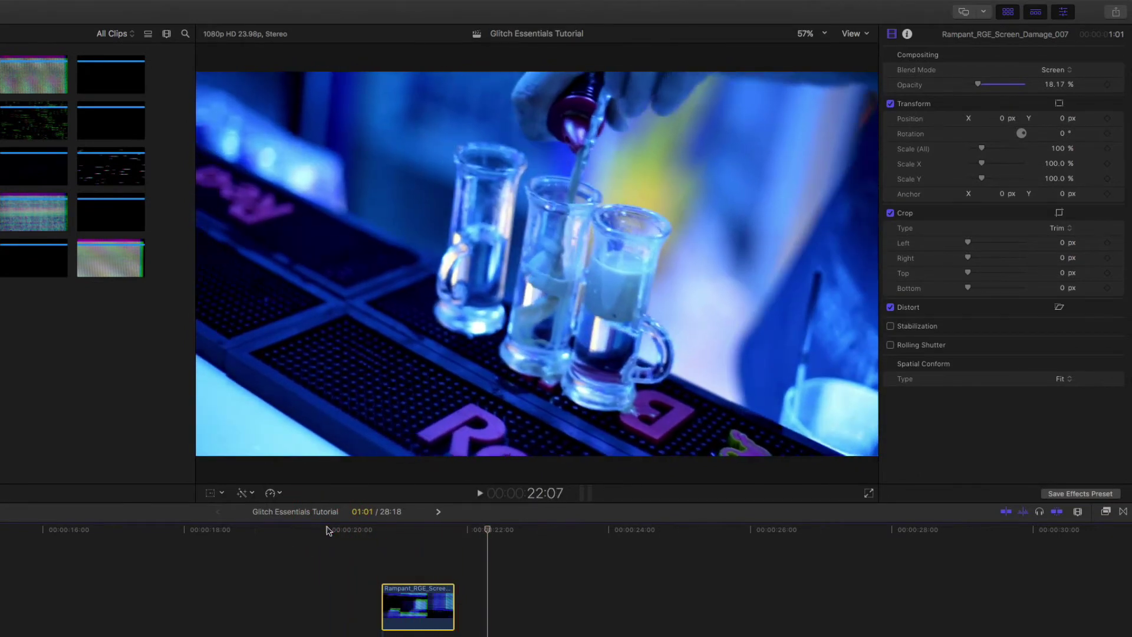
{"action": "left_click", "coordinate": [326, 530]}
{"action": "key", "text": "l"}
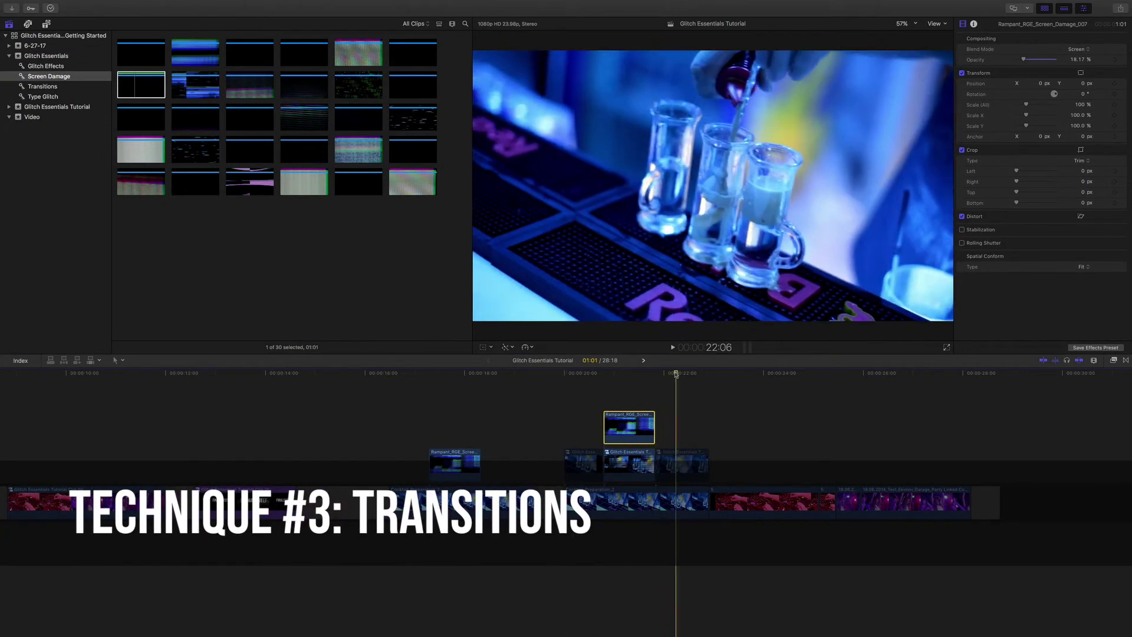
- Place the playhead at 21:15 and duplicate the gap between the two cocktail clips to between the second cocktail clip and the red DJ clip
{"action": "left_click", "coordinate": [646, 372]}
{"action": "left_click", "coordinate": [549, 506]}
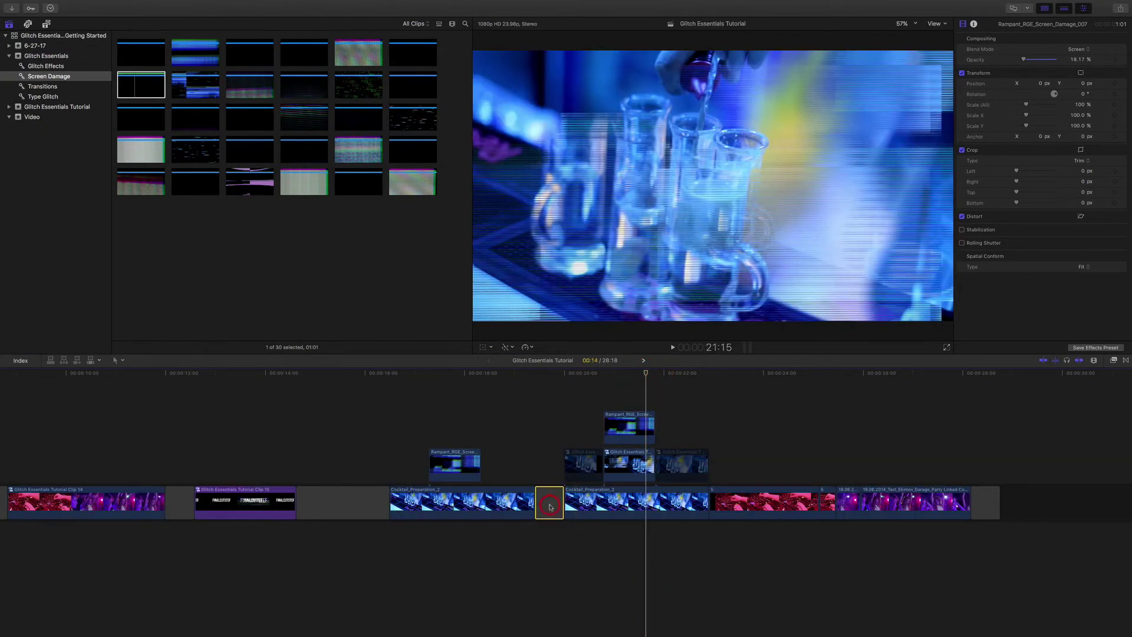
{"action": "left_click_drag", "start_coordinate": [550, 507], "coordinate": [743, 501]}
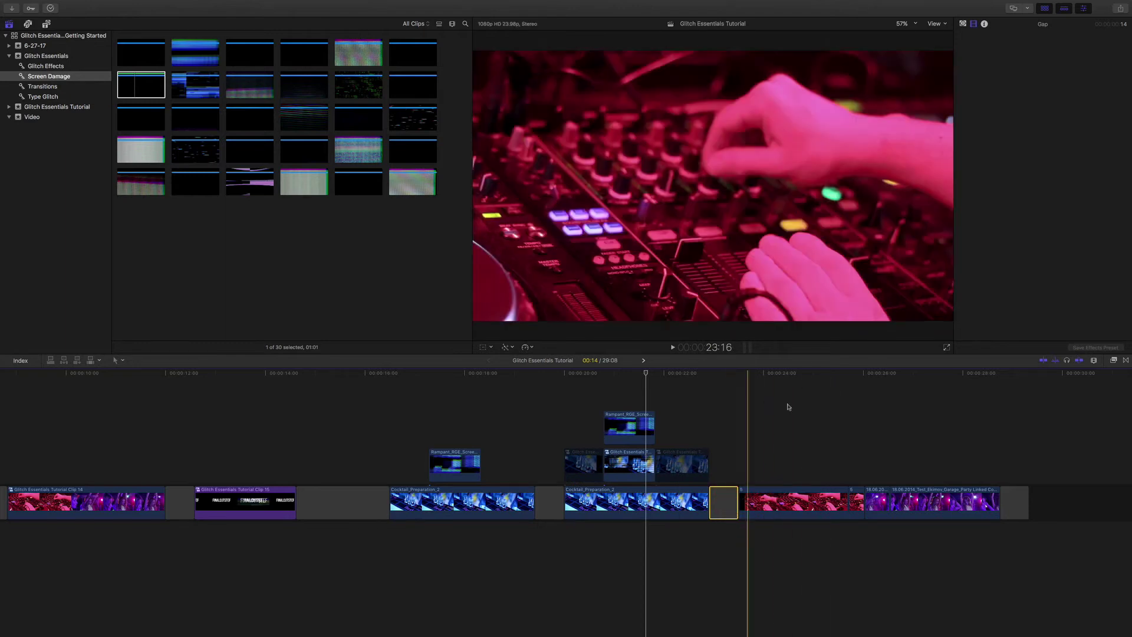
- Play across the cut between the red DJ clips and the purple dance clips twice to examine the existing edit
{"action": "scroll", "coordinate": [789, 407], "scroll_direction": "right", "scroll_amount": 10}
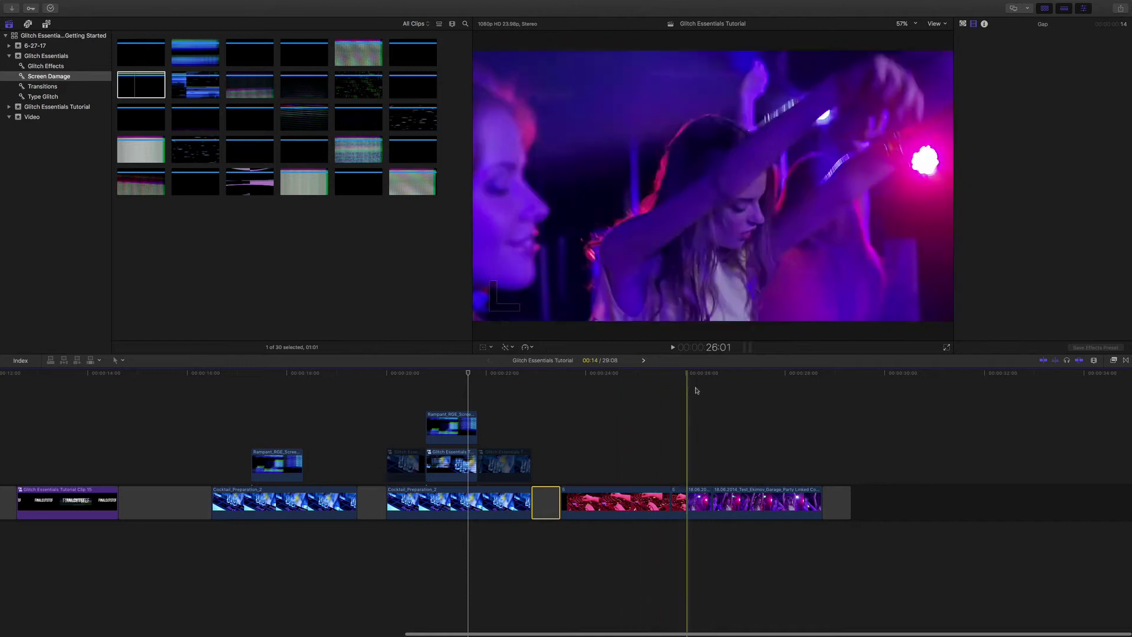
{"action": "left_click", "coordinate": [643, 392]}
{"action": "key", "text": "space"}
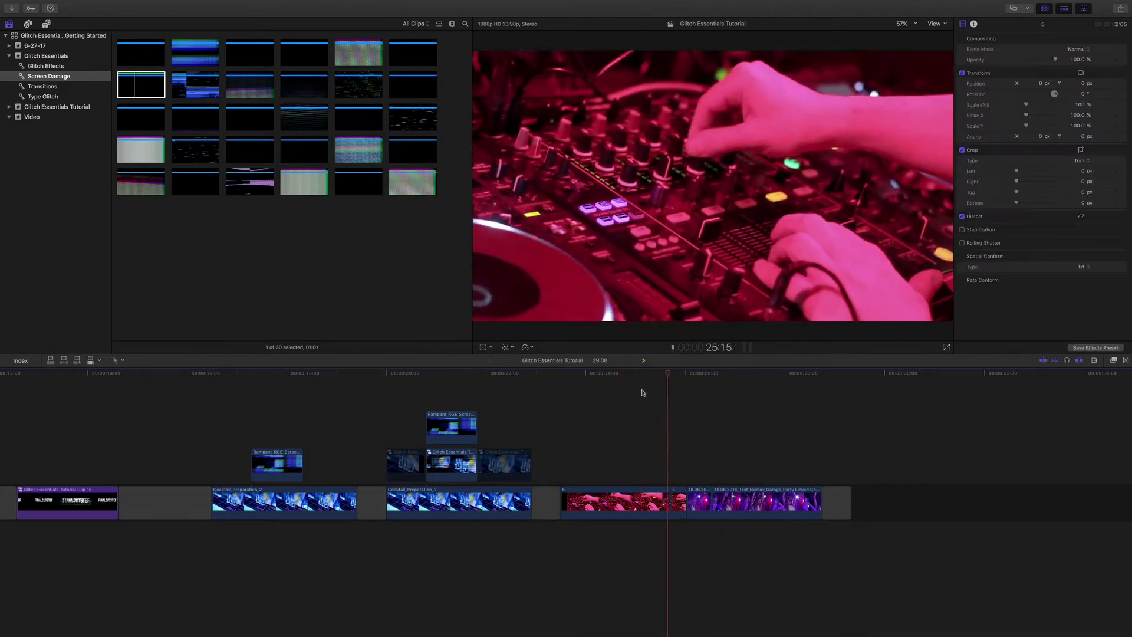
{"action": "key", "text": "space"}
{"action": "left_click", "coordinate": [651, 375]}
{"action": "key", "text": "space"}
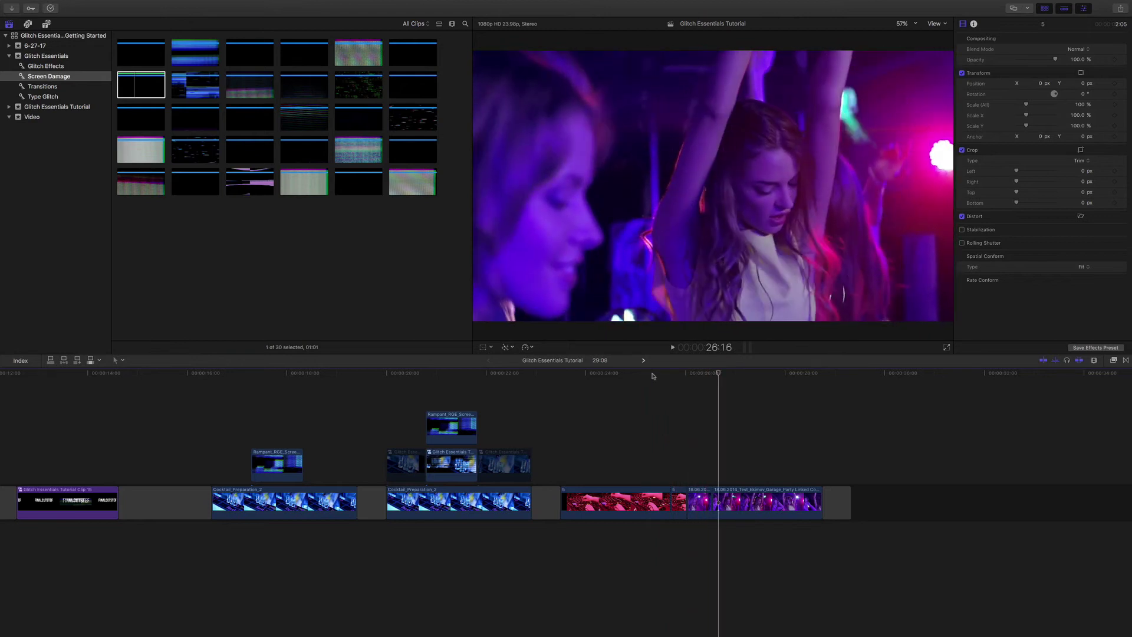
- Place the playhead on the DJ-to-dance cut at 26:01 and lay Rampant_RGE_Distortion_Transitions_004 from the Transitions collection over it
{"action": "left_click", "coordinate": [688, 376]}
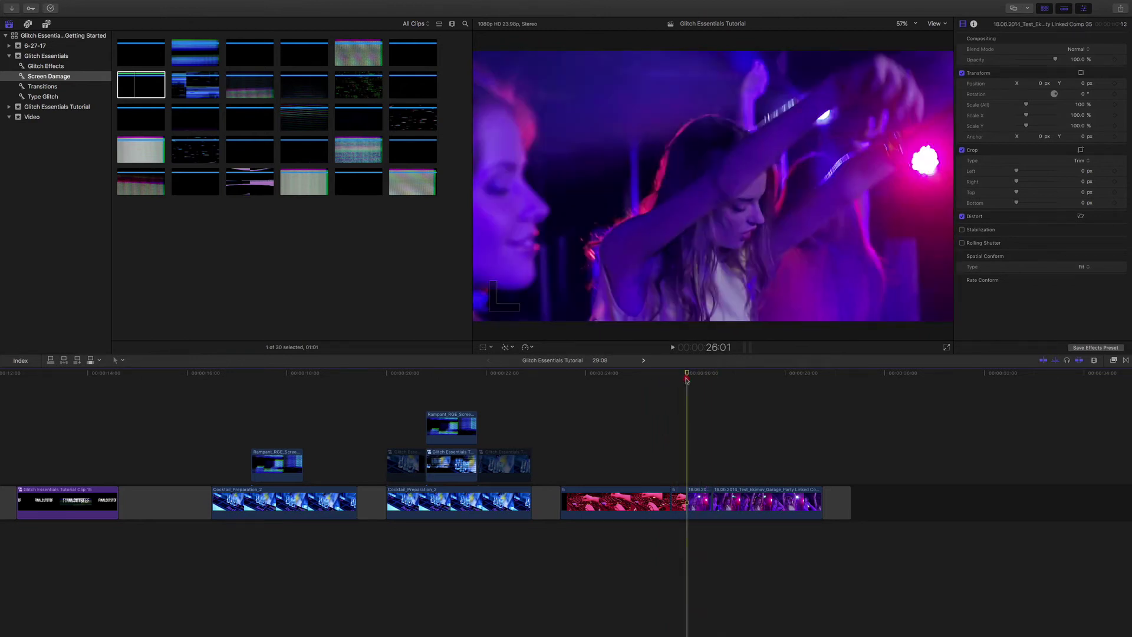
{"action": "mouse_move", "coordinate": [686, 379]}
{"action": "left_mouse_down"}
{"action": "mouse_move", "coordinate": [672, 383]}
{"action": "mouse_move", "coordinate": [712, 381]}
{"action": "mouse_move", "coordinate": [686, 384]}
{"action": "left_mouse_up"}
{"action": "left_click", "coordinate": [42, 87]}
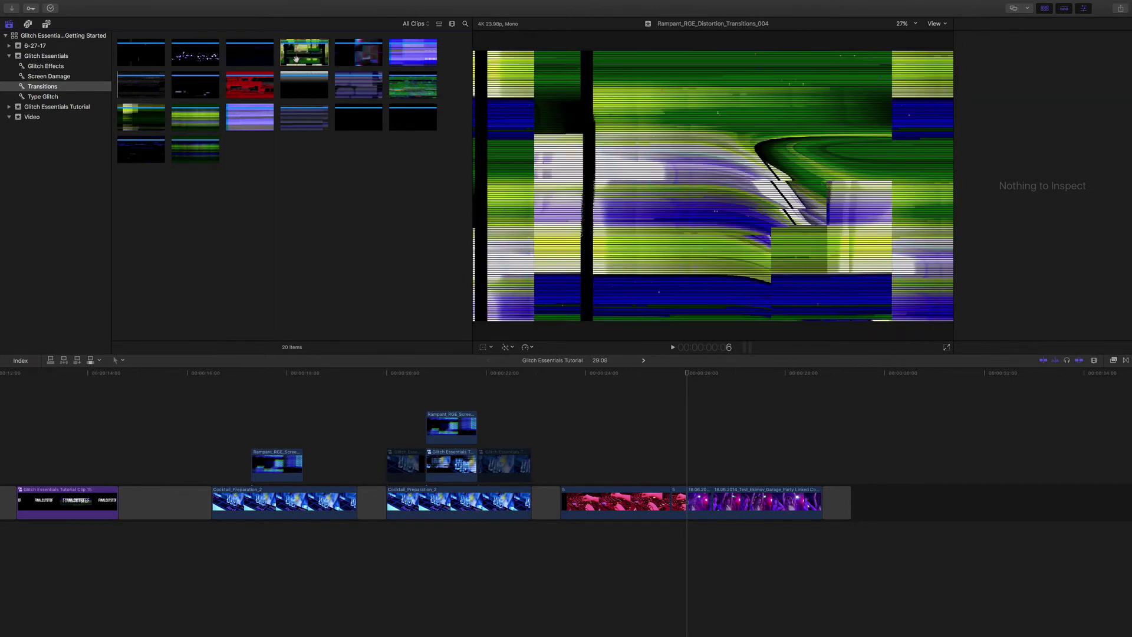
{"action": "left_click_drag", "start_coordinate": [295, 56], "coordinate": [677, 458]}
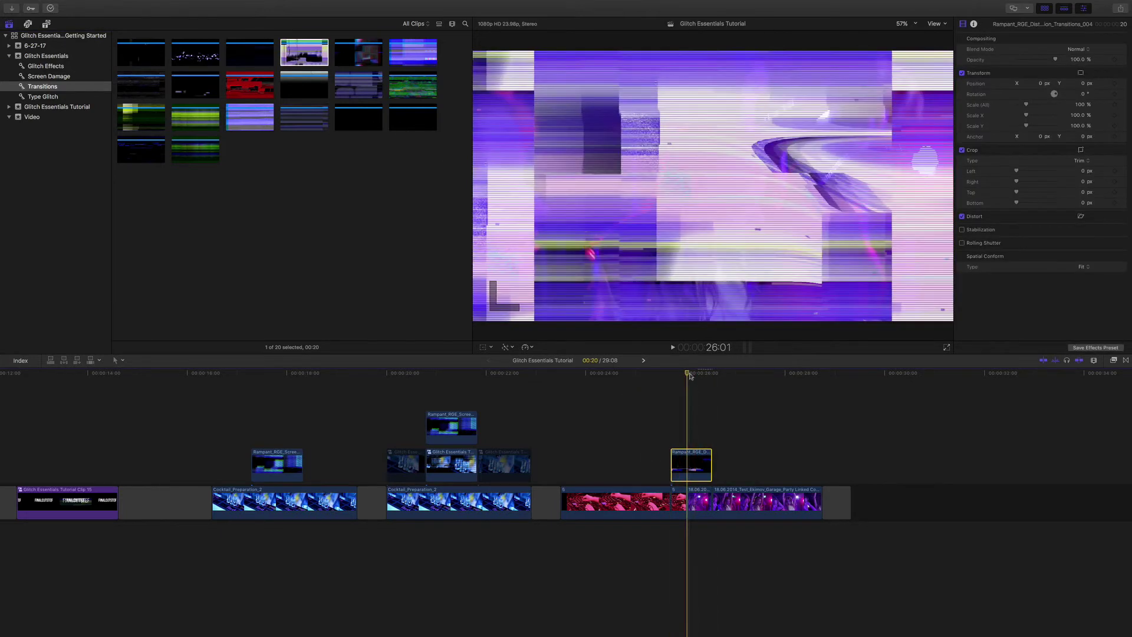
- Move the glitch transition over the gap after the dance clips and step through its frames to find the fullest coverage
{"action": "left_click_drag", "start_coordinate": [695, 452], "coordinate": [845, 455]}
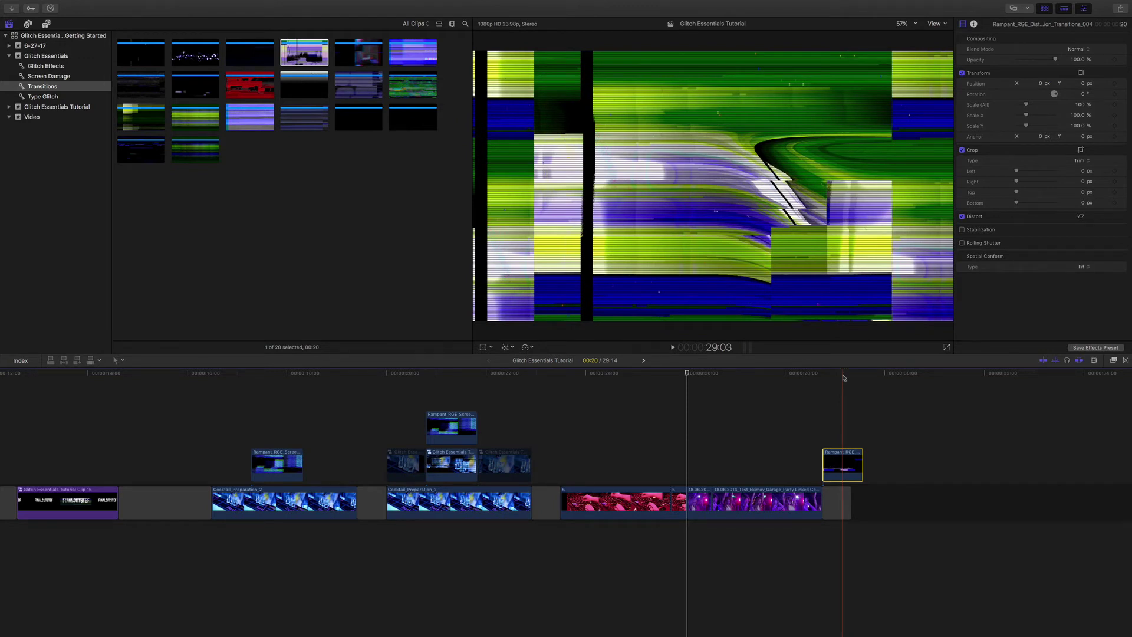
{"action": "key", "text": "Right"}
{"action": "key", "text": "Right"}
{"action": "key", "text": "Right"}
{"action": "key", "text": "Left"}
{"action": "key", "text": "Left"}
{"action": "key", "text": "Left"}
{"action": "key", "text": "Left"}
{"action": "key", "text": "Left"}
{"action": "key", "text": "Right"}
{"action": "key", "text": "Right"}
{"action": "key", "text": "Left"}
{"action": "key", "text": "Left"}
{"action": "key", "text": "Left"}
{"action": "key", "text": "Left"}
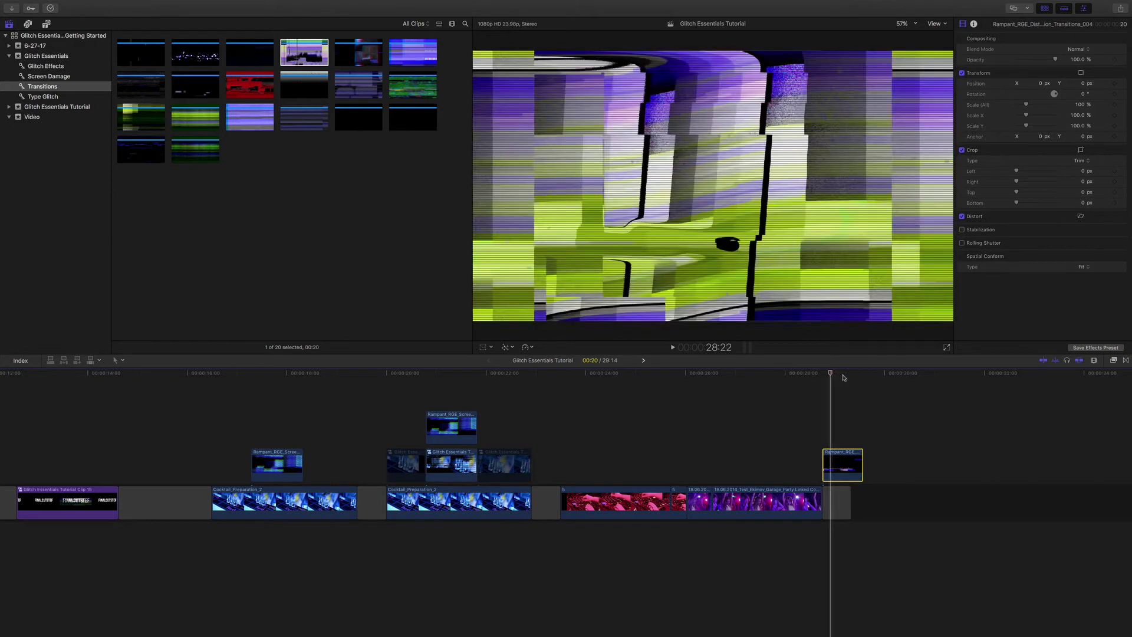
- Mark the glitch transition's frame at 29:02 and move the clip back so its marker lines up with the cut at 26:01
{"action": "key", "text": "Right"}
{"action": "key", "text": "Right"}
{"action": "key", "text": "Right"}
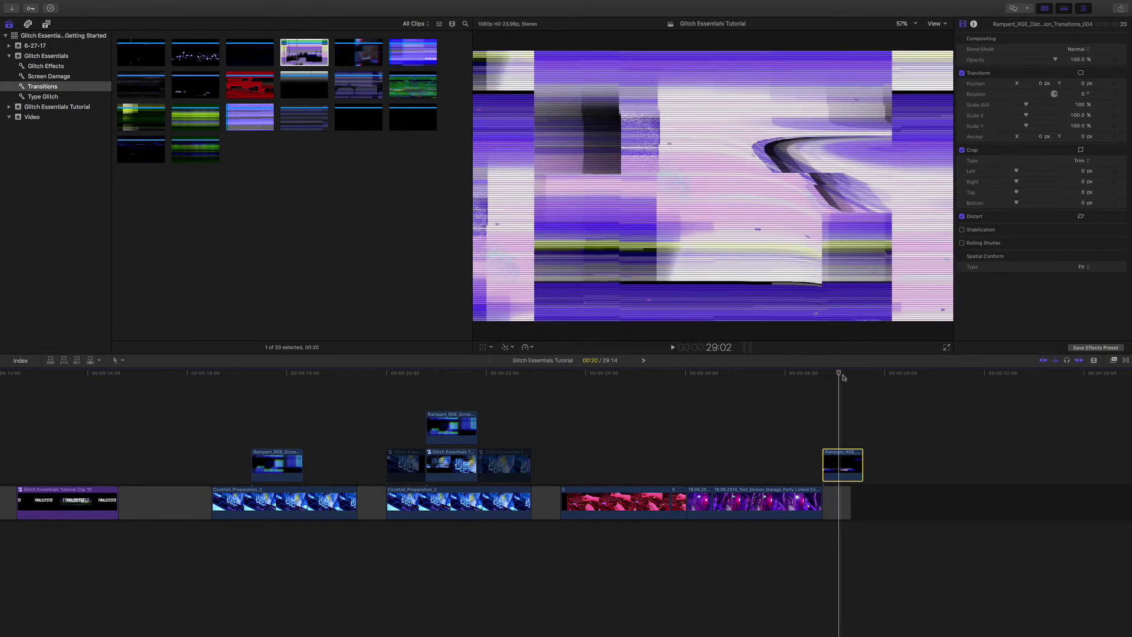
{"action": "key", "text": "Right"}
{"action": "key", "text": "Left"}
{"action": "left_click_drag", "start_coordinate": [851, 459], "coordinate": [689, 453]}
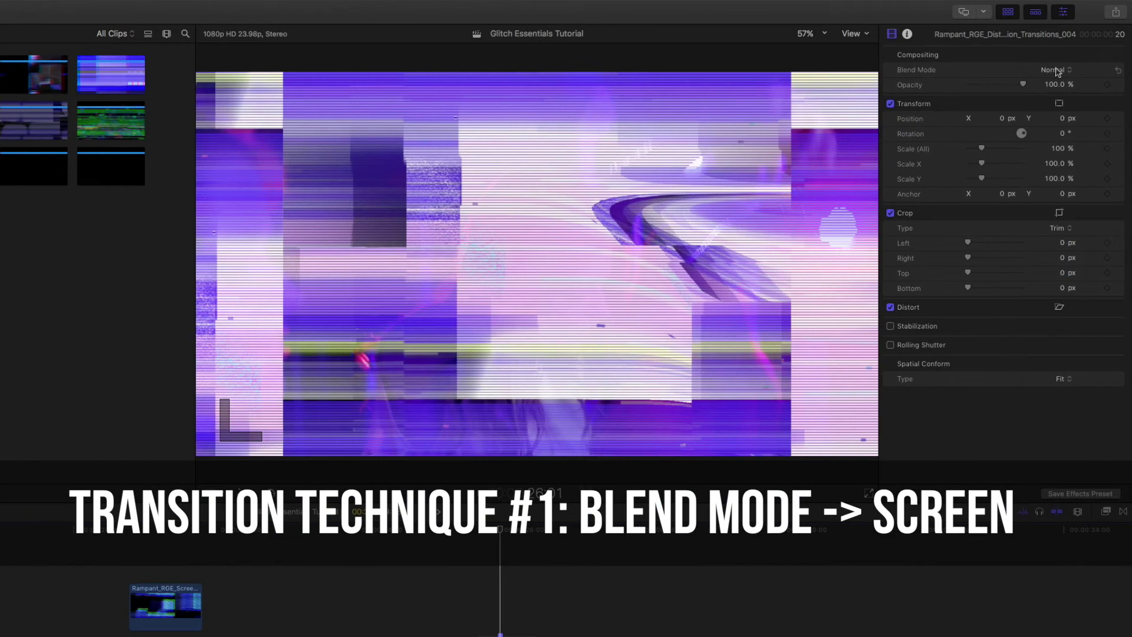
- Set the glitch transition's blend mode to Screen and play across the cut between the DJ and dance clips several times
{"action": "left_click", "coordinate": [1056, 70]}
{"action": "left_click", "coordinate": [1057, 180]}
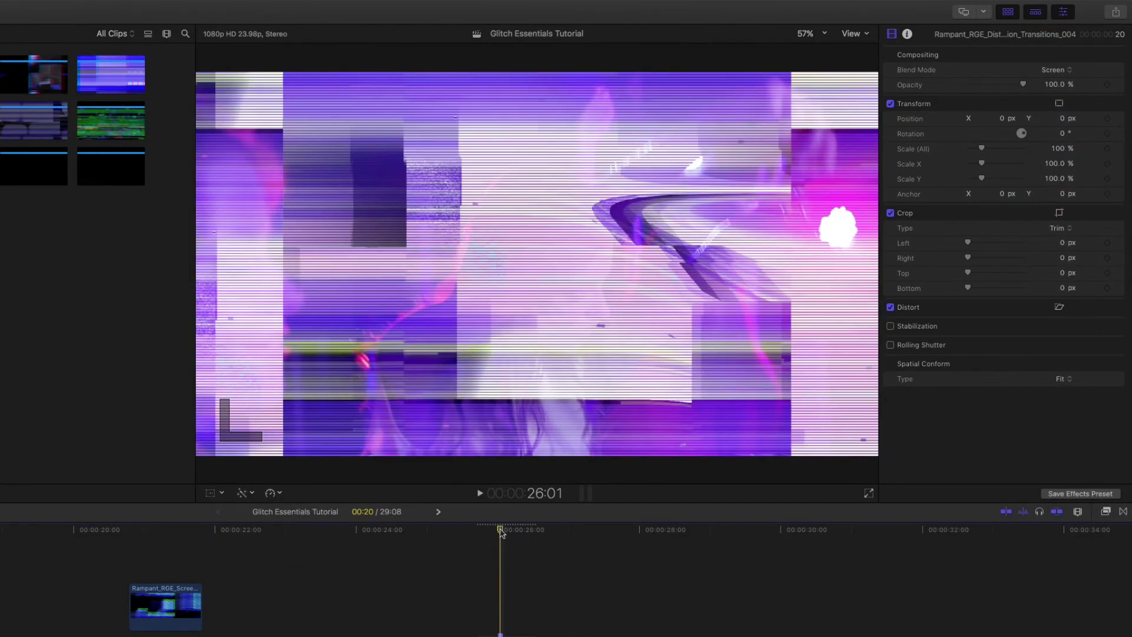
{"action": "left_click_drag", "start_coordinate": [500, 533], "coordinate": [409, 540]}
{"action": "key", "text": "space"}
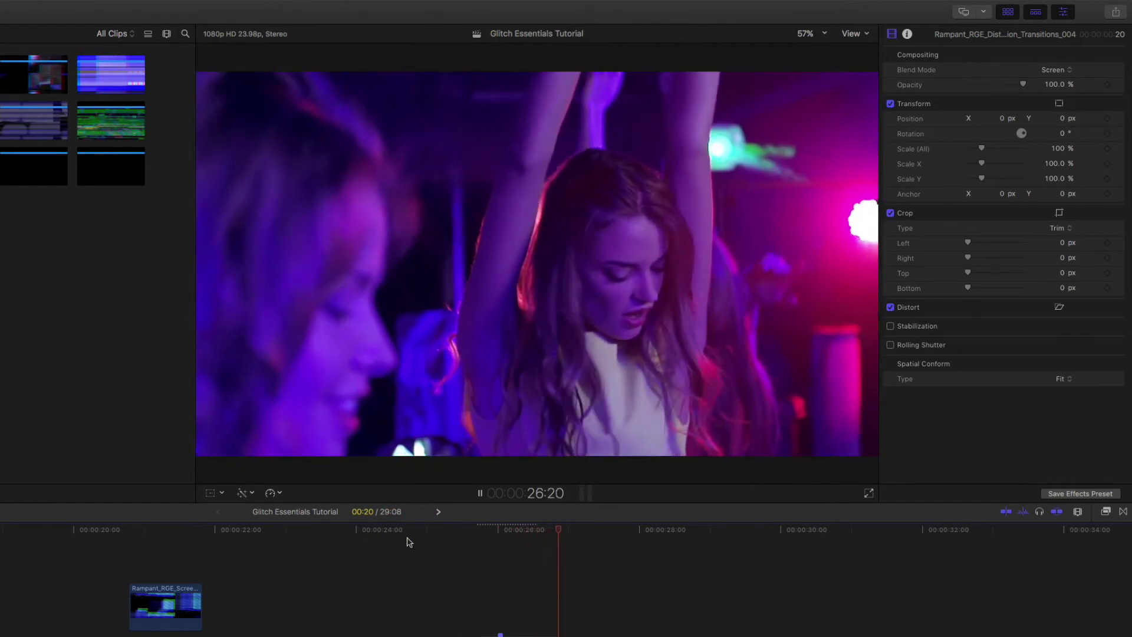
{"action": "key", "text": "space"}
{"action": "left_click", "coordinate": [410, 541]}
{"action": "key", "text": "space"}
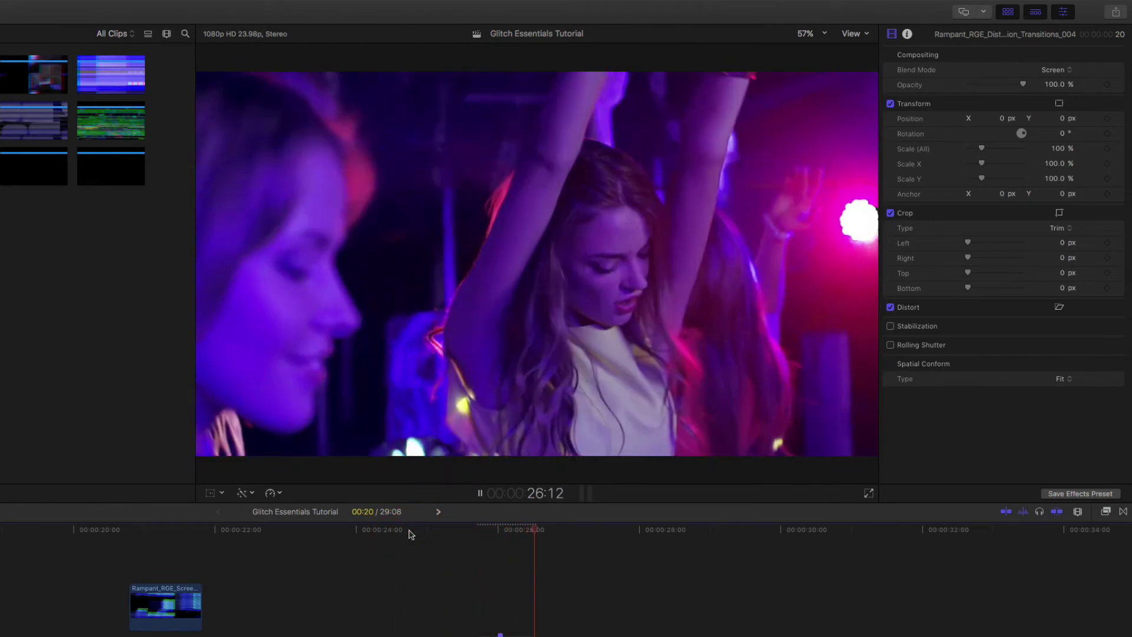
{"action": "key", "text": "space"}
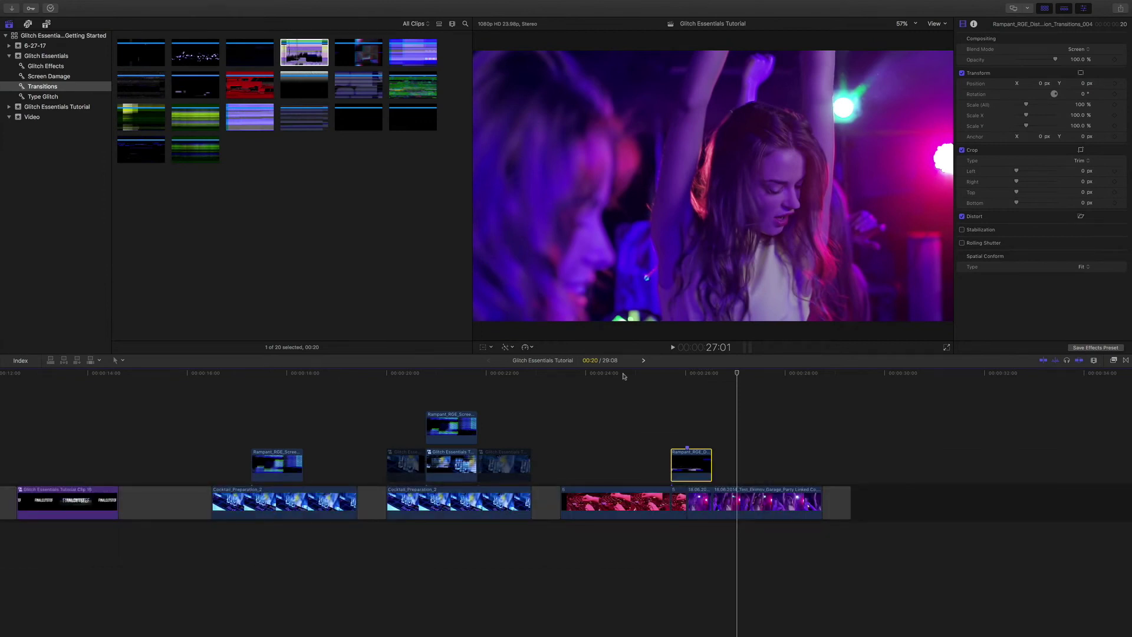
{"action": "left_click", "coordinate": [623, 375]}
{"action": "key", "text": "space"}
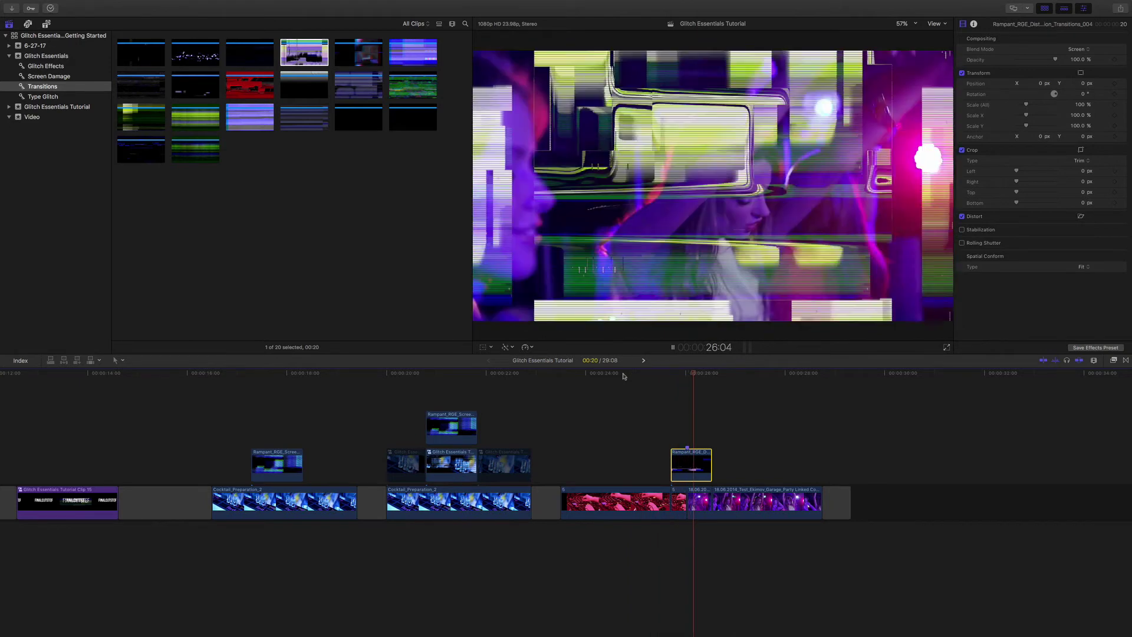
{"action": "key", "text": "space"}
- Duplicate the two red DJ clips and two purple dance clips to the end of the timeline, after the last gap
{"action": "left_click_drag", "start_coordinate": [739, 542], "coordinate": [929, 497]}
{"action": "scroll", "coordinate": [873, 468], "scroll_direction": "right", "scroll_amount": 2}
{"action": "scroll", "coordinate": [874, 467], "scroll_direction": "right", "scroll_amount": 6}
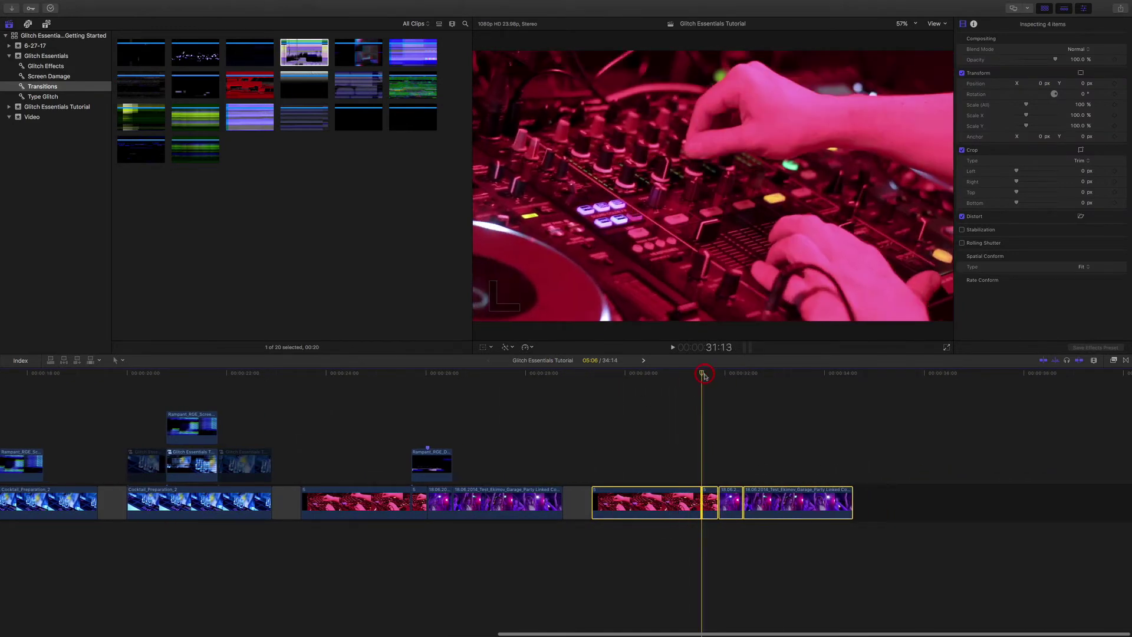
{"action": "left_click", "coordinate": [677, 406]}
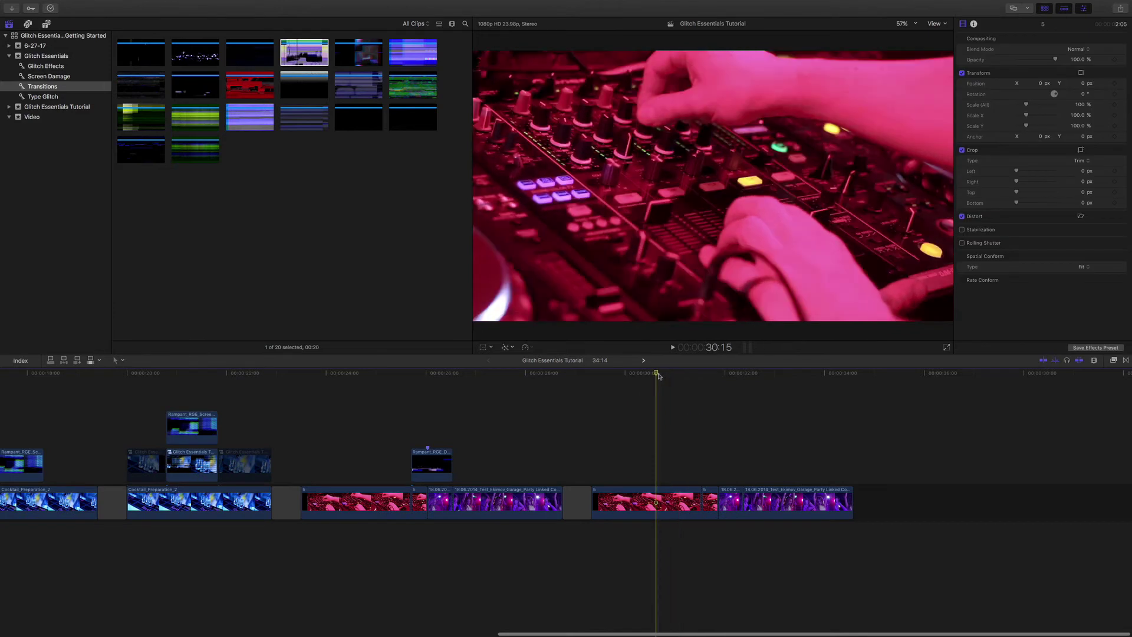
- Copy the glitch transition onto the duplicated DJ-to-dance cut and stack a second copy directly above it
{"action": "left_click", "coordinate": [430, 469]}
{"action": "left_click_drag", "start_coordinate": [430, 469], "coordinate": [721, 466]}
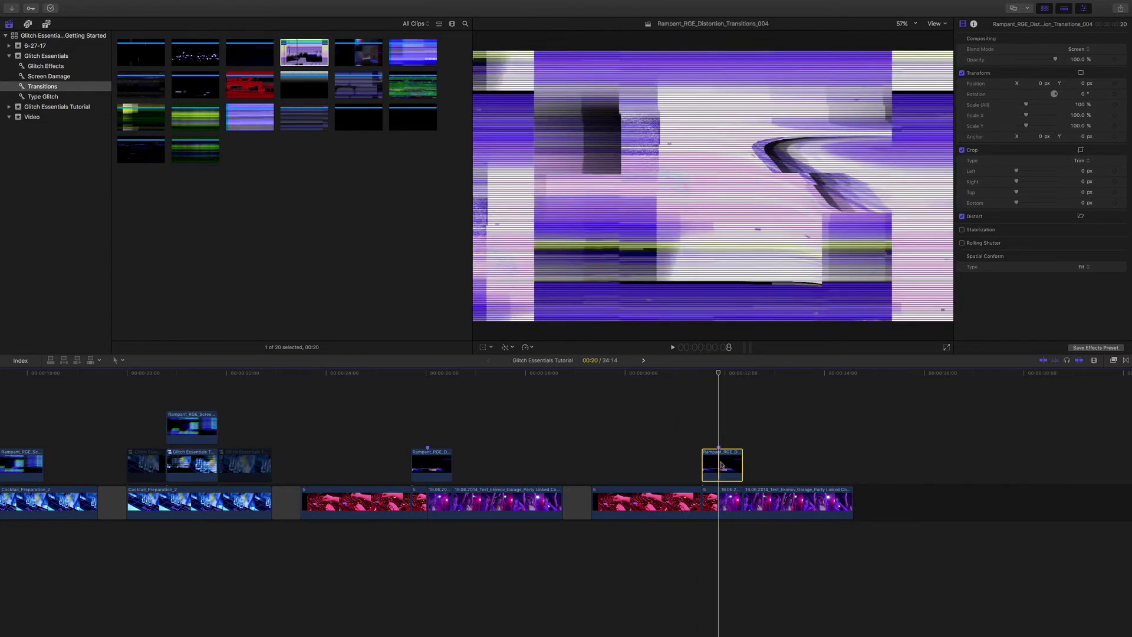
{"action": "left_click_drag", "start_coordinate": [721, 446], "coordinate": [721, 433]}
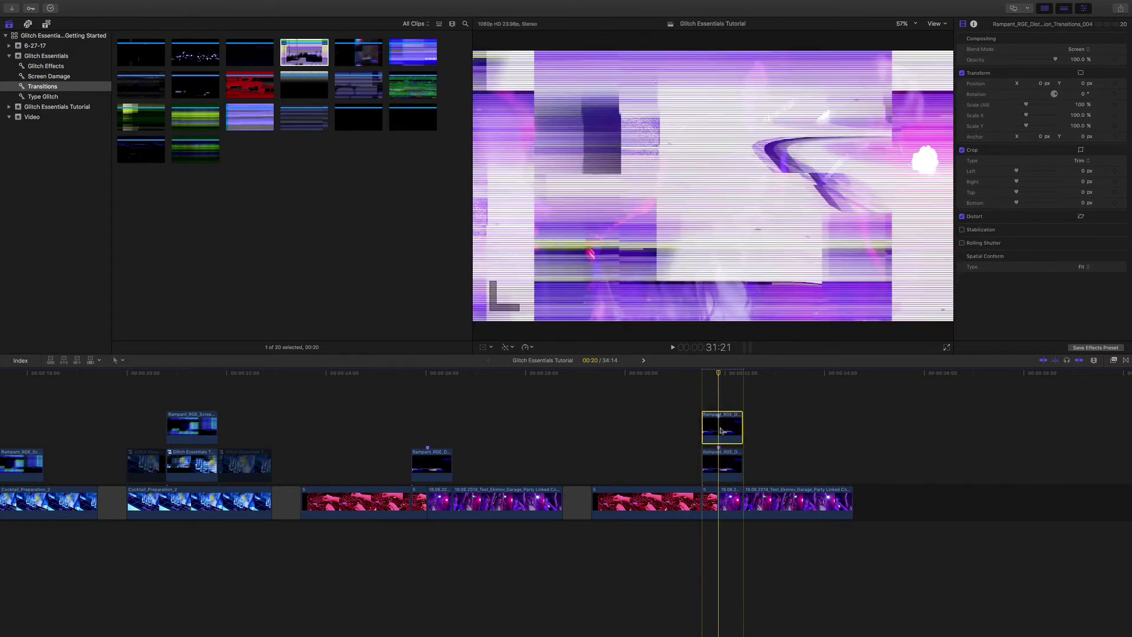
- Duplicate the four clips onto a layer beneath the overlays, and disable the top glitch overlay and the four storyline clips
{"action": "left_click_drag", "start_coordinate": [783, 534], "coordinate": [669, 472]}
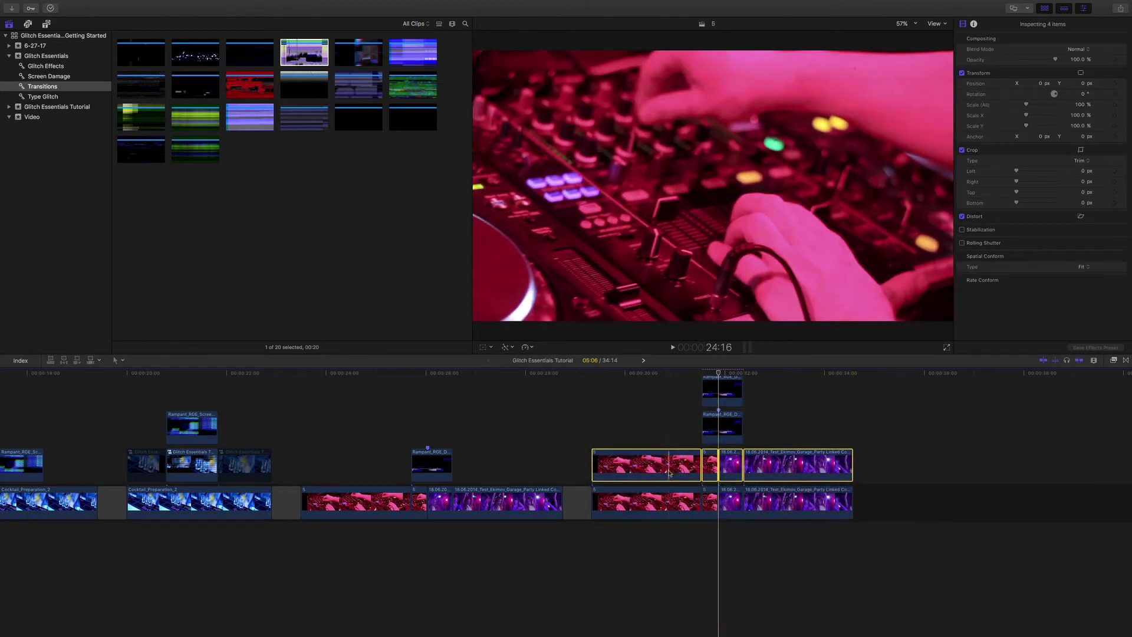
{"action": "left_click", "coordinate": [684, 372]}
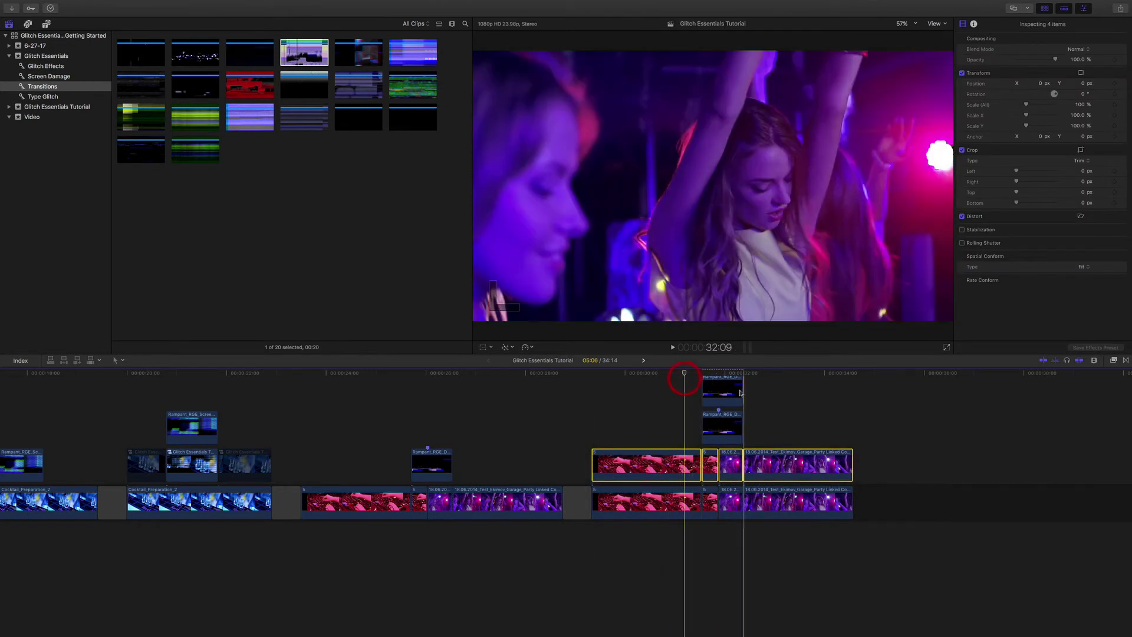
{"action": "left_click", "coordinate": [737, 393]}
{"action": "key", "text": "v"}
{"action": "left_click_drag", "start_coordinate": [784, 538], "coordinate": [675, 511]}
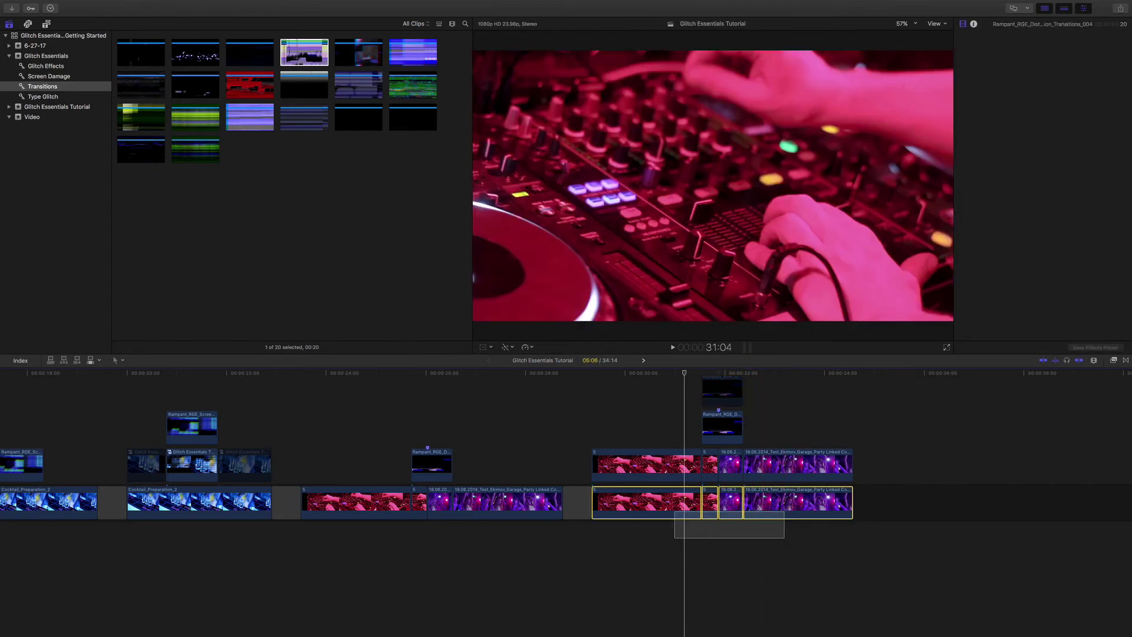
{"action": "key", "text": "v"}
- With the playhead at 31:21, set the lower glitch overlay's blend mode to Stencil Alpha
{"action": "key", "text": "super+4"}
{"action": "left_click_drag", "start_coordinate": [684, 374], "coordinate": [720, 380]}
{"action": "left_click", "coordinate": [729, 437]}
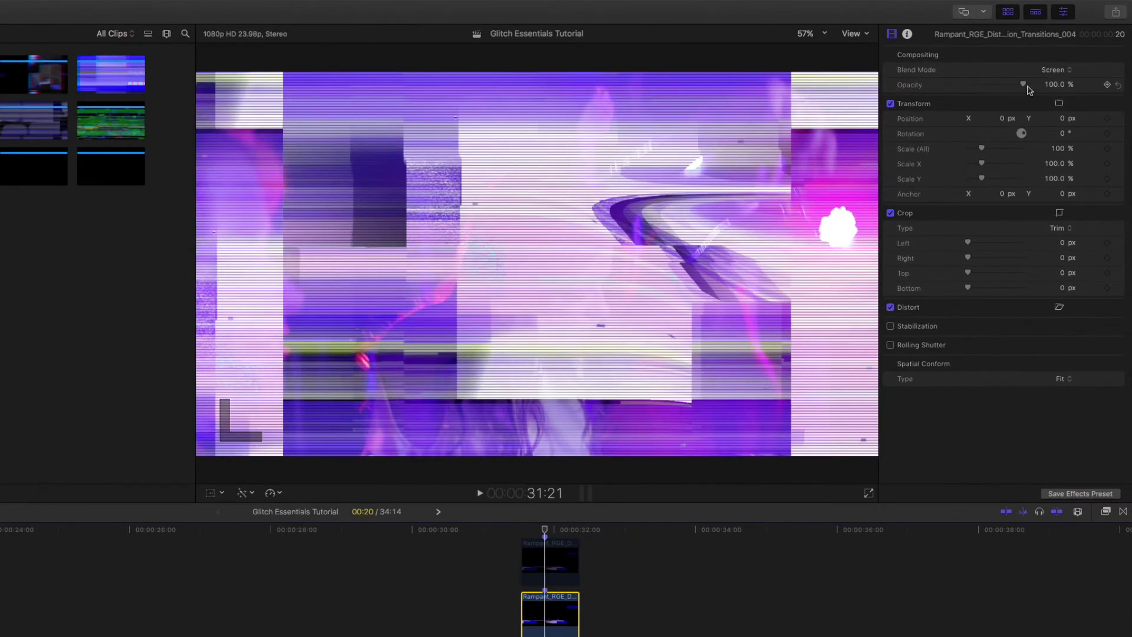
{"action": "left_click", "coordinate": [1056, 70]}
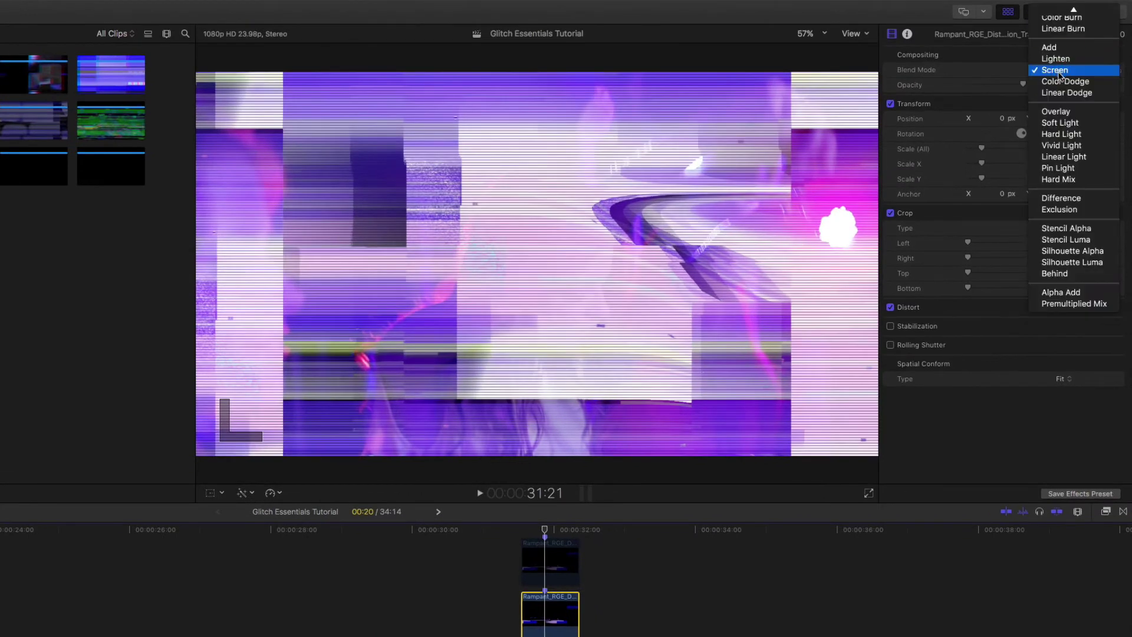
{"action": "left_click", "coordinate": [1069, 229]}
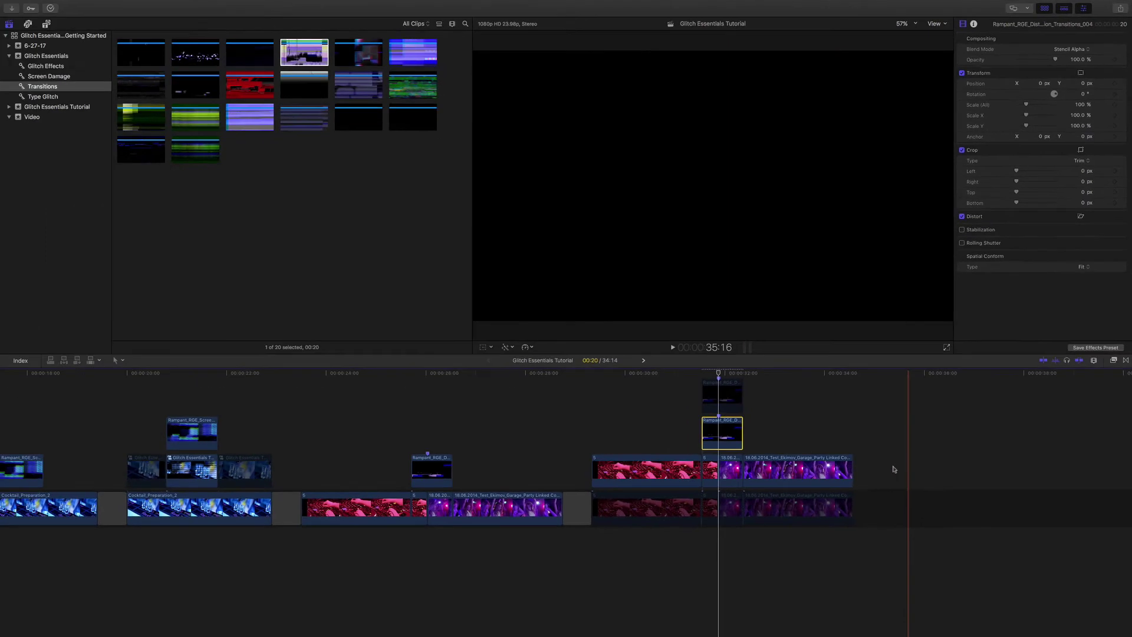
- Combine the Stencil Alpha overlay and the four stacked clips beneath it into a compound clip with the default name
{"action": "left_click_drag", "start_coordinate": [909, 464], "coordinate": [667, 425]}
{"action": "right_click", "coordinate": [710, 431]}
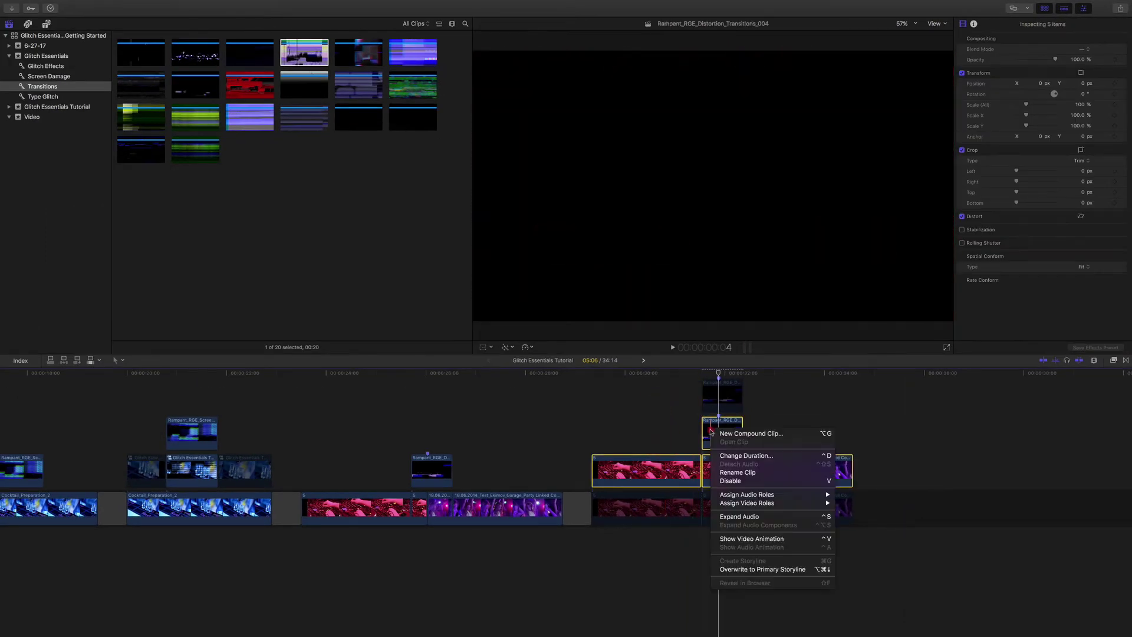
{"action": "left_click", "coordinate": [723, 434]}
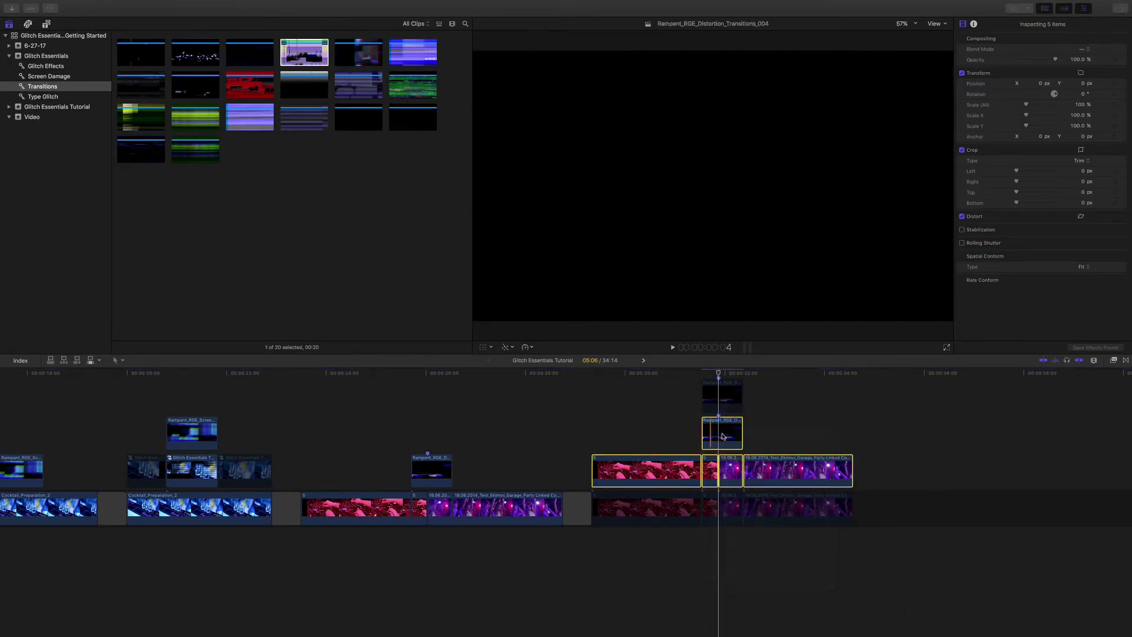
{"action": "key", "text": "Return"}
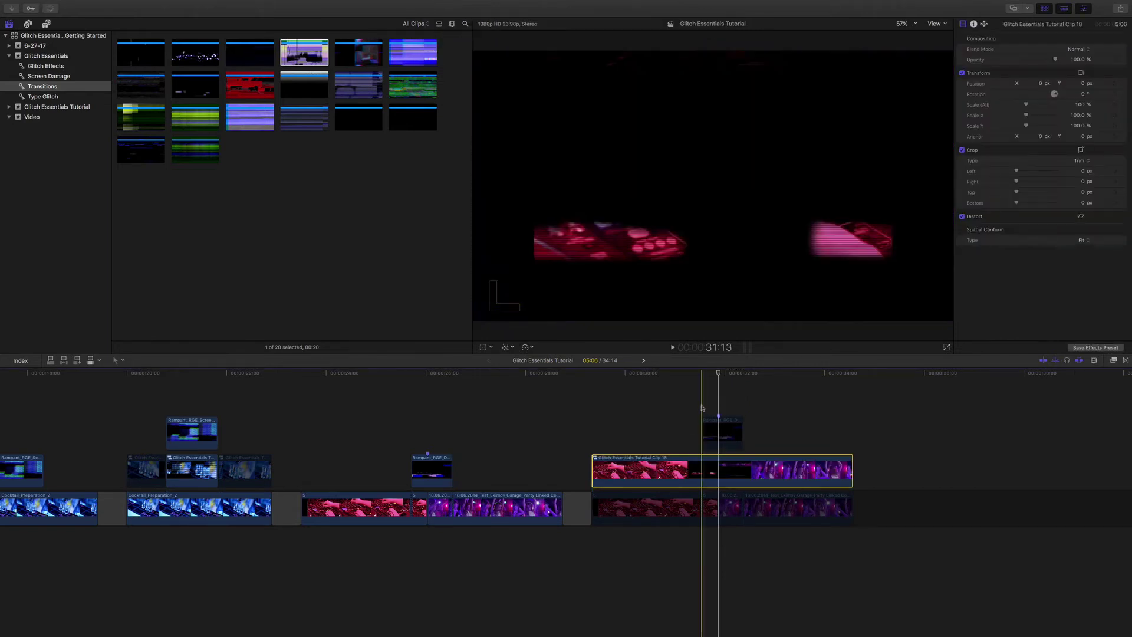
- Cut the compound clip at the overlay's start (31:13) and end (32:09), and disable the two outer pieces
{"action": "left_click", "coordinate": [709, 429]}
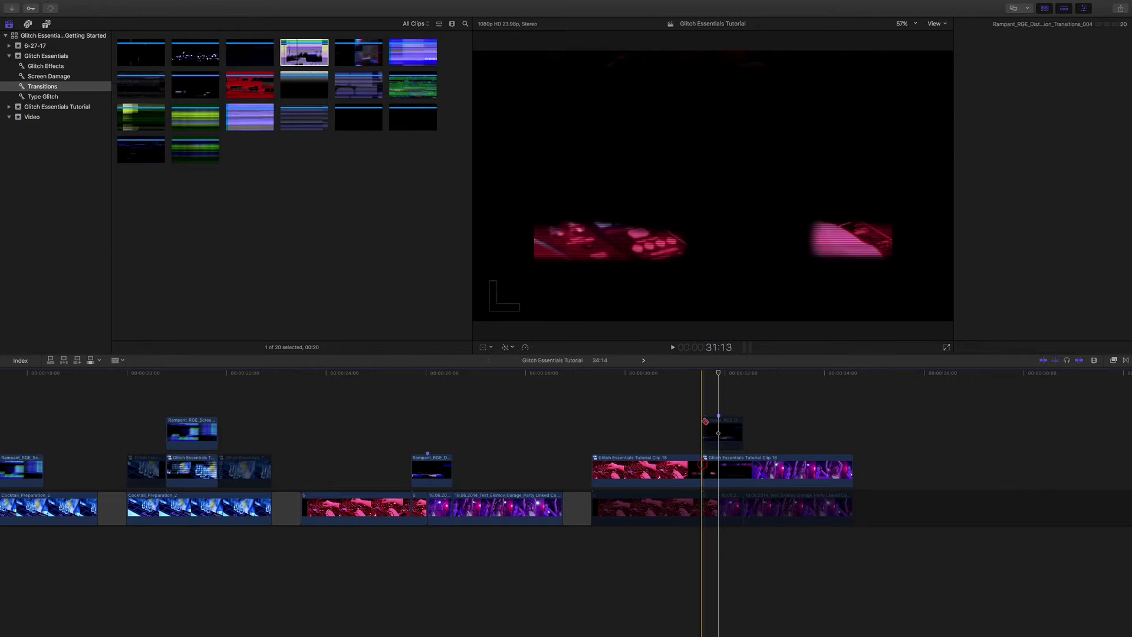
{"action": "left_click", "coordinate": [744, 470]}
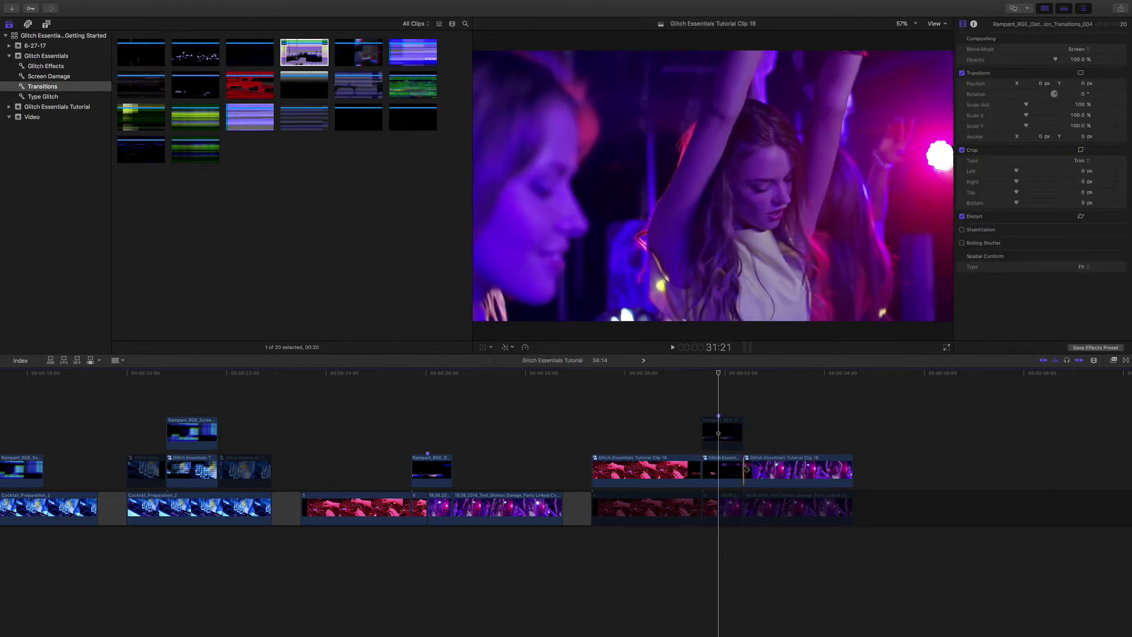
{"action": "key", "text": "a"}
{"action": "left_click", "coordinate": [675, 472]}
{"action": "key", "text": "v"}
{"action": "left_click", "coordinate": [783, 477]}
{"action": "key", "text": "v"}
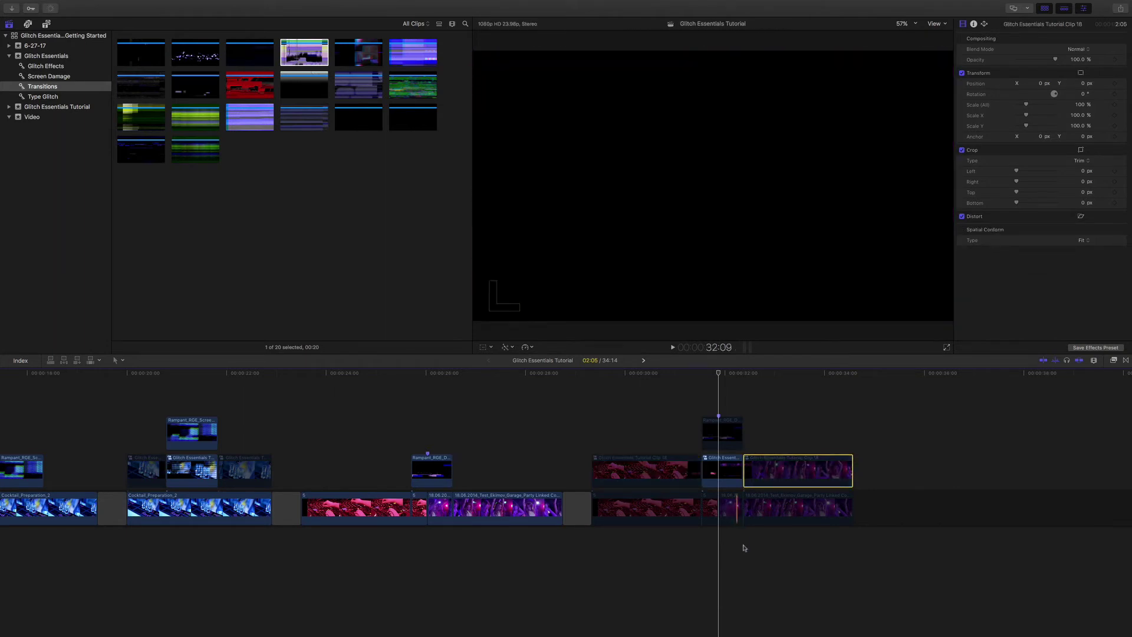
- Re-enable the four DJ and dance clips in the primary storyline below the compound clip
{"action": "left_click_drag", "start_coordinate": [743, 547], "coordinate": [716, 516]}
{"action": "left_click_drag", "start_coordinate": [785, 555], "coordinate": [673, 509]}
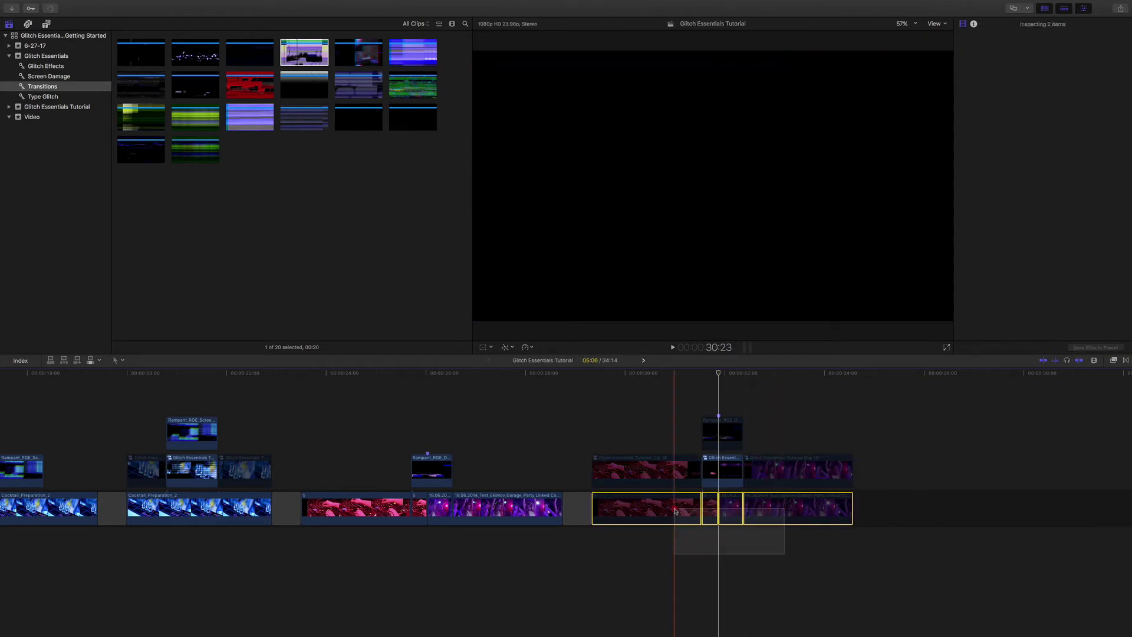
{"action": "key", "text": "v"}
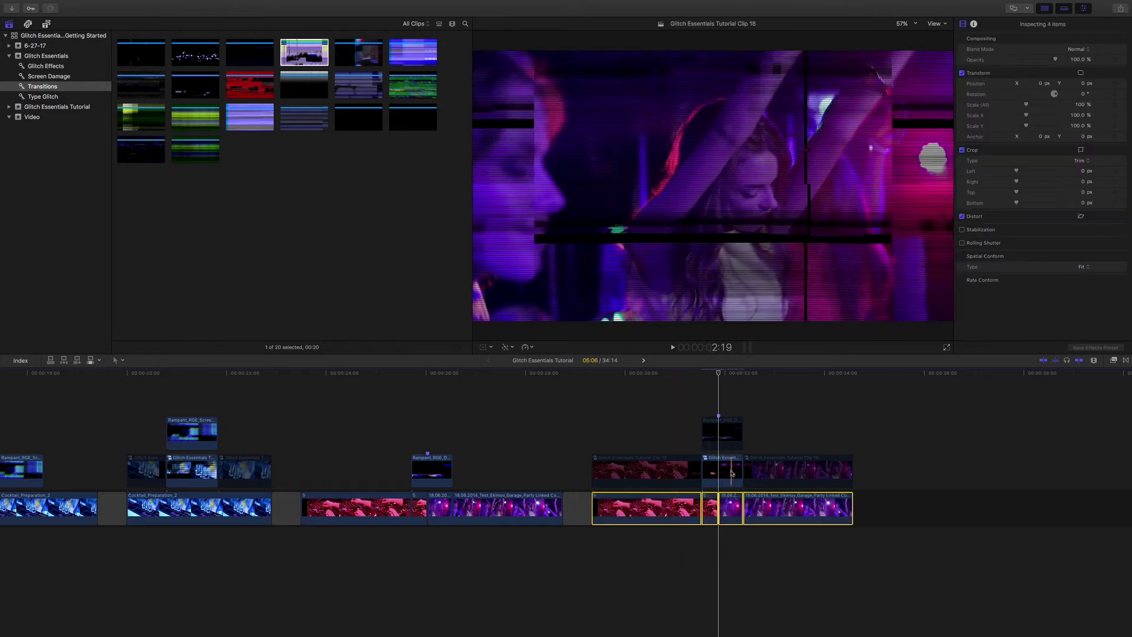
- Open the enabled middle piece of the compound clip and scale its two short DJ and dance clips to 125%
{"action": "left_click", "coordinate": [721, 470]}
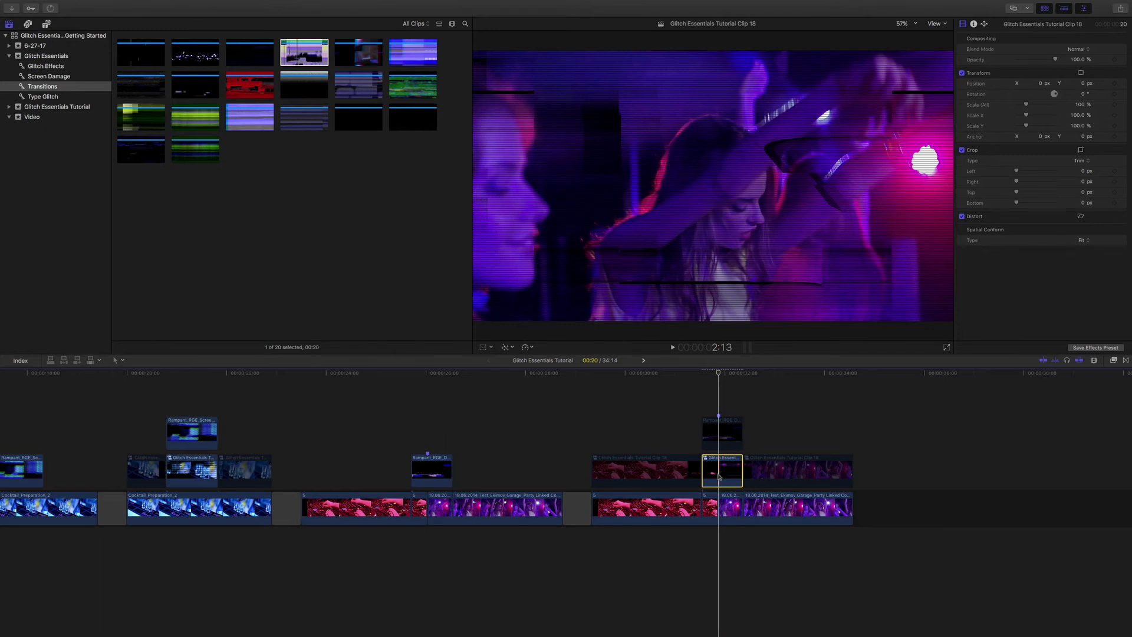
{"action": "double_click", "coordinate": [719, 476]}
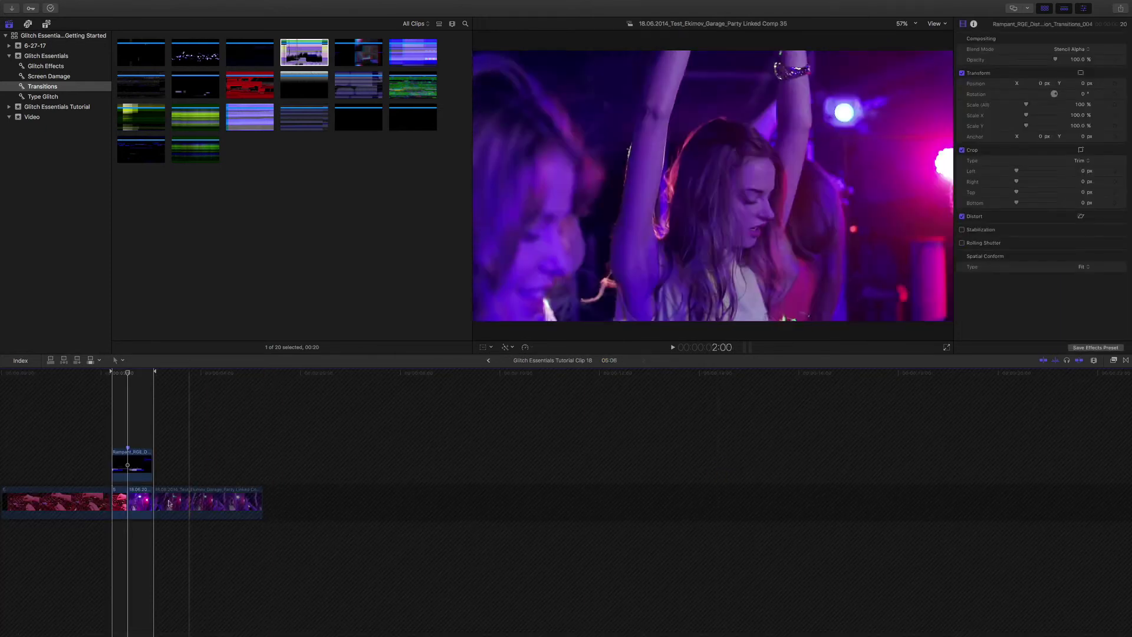
{"action": "left_click", "coordinate": [121, 502]}
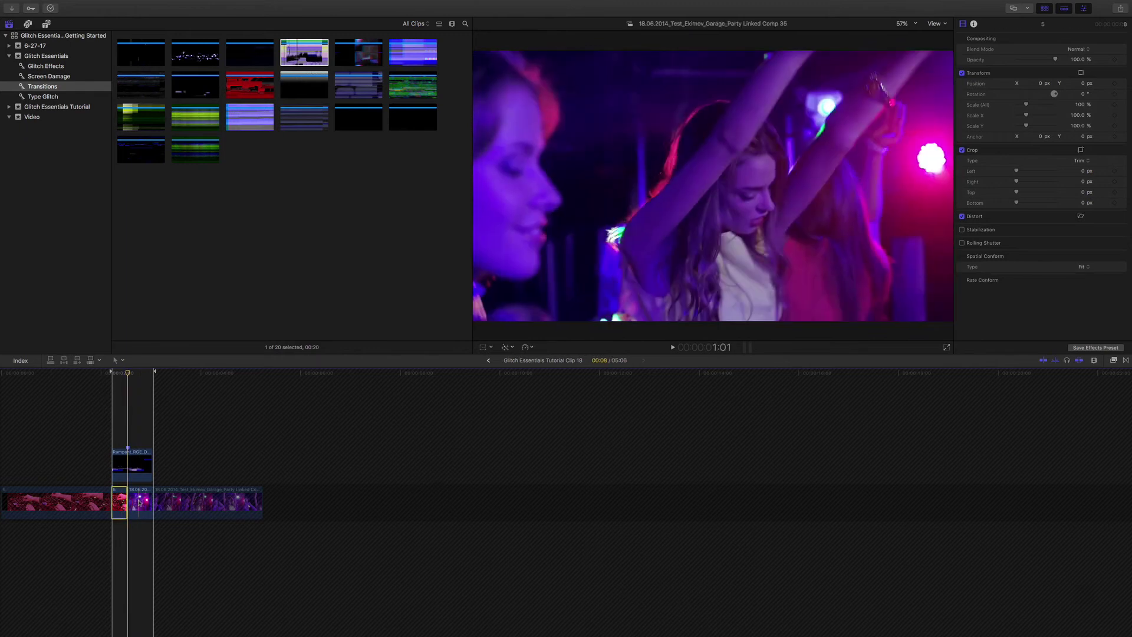
{"action": "left_click", "coordinate": [140, 501], "text": "super"}
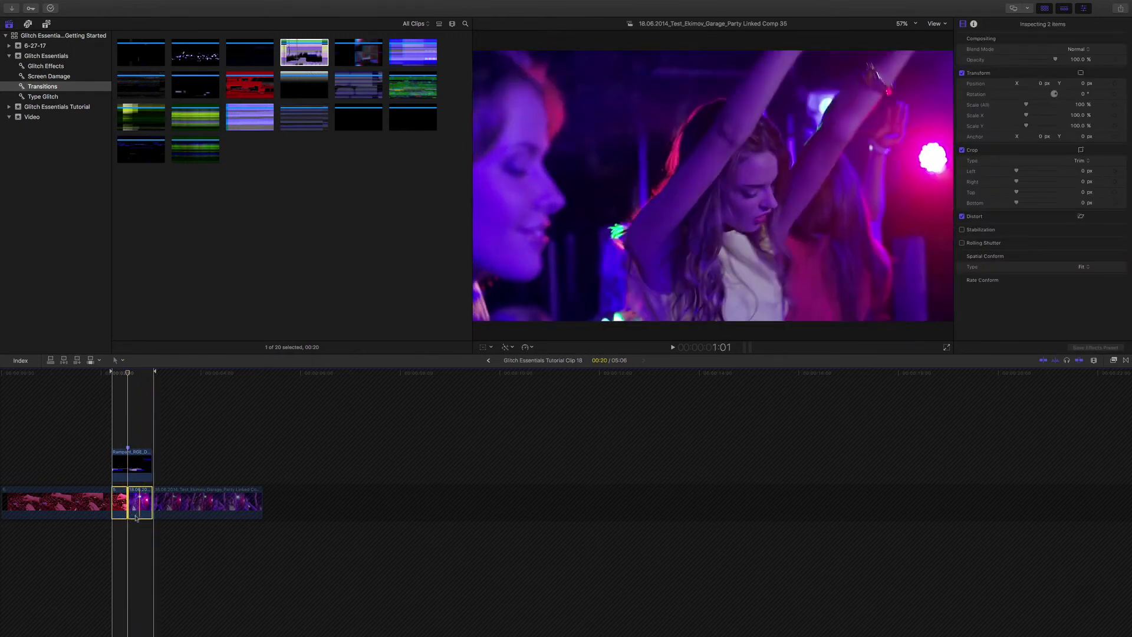
{"action": "key", "text": "space"}
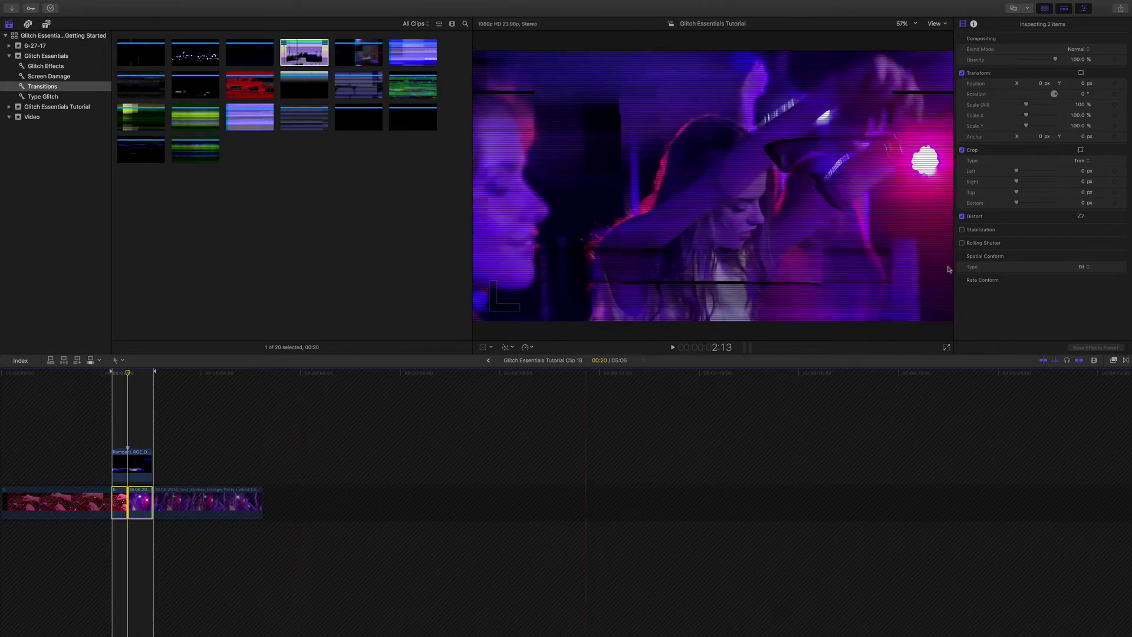
{"action": "left_click_drag", "start_coordinate": [1080, 105], "coordinate": [1080, 95]}
{"action": "left_click", "coordinate": [139, 525]}
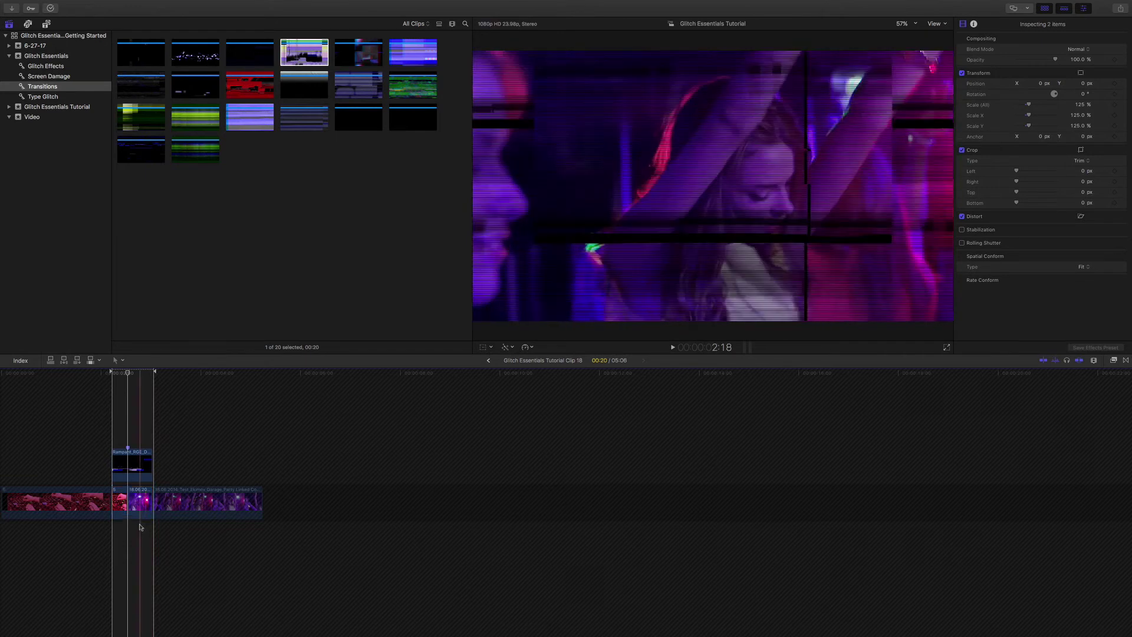
- Set the short DJ clip's scale to 114% and its position to X 40.0 px, Y -57.5 px
{"action": "left_click", "coordinate": [119, 504]}
{"action": "left_click", "coordinate": [121, 376]}
{"action": "left_click_drag", "start_coordinate": [1082, 104], "coordinate": [1053, 87]}
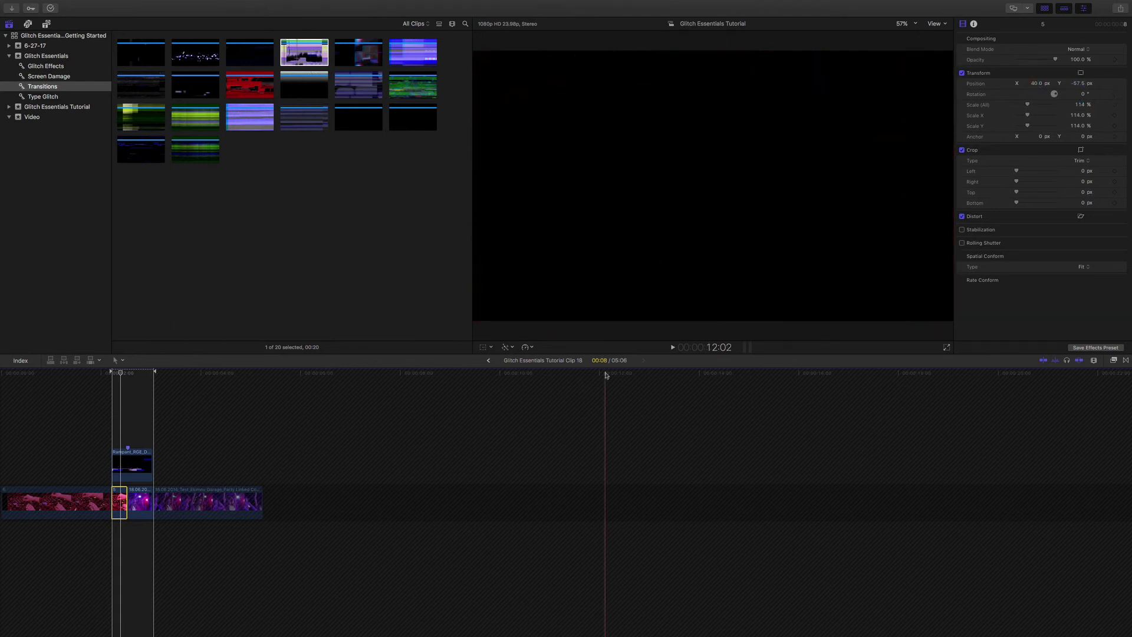
- Set the short dance clip's position to X -95.1 px and Y 54.0 px
{"action": "left_click", "coordinate": [143, 508]}
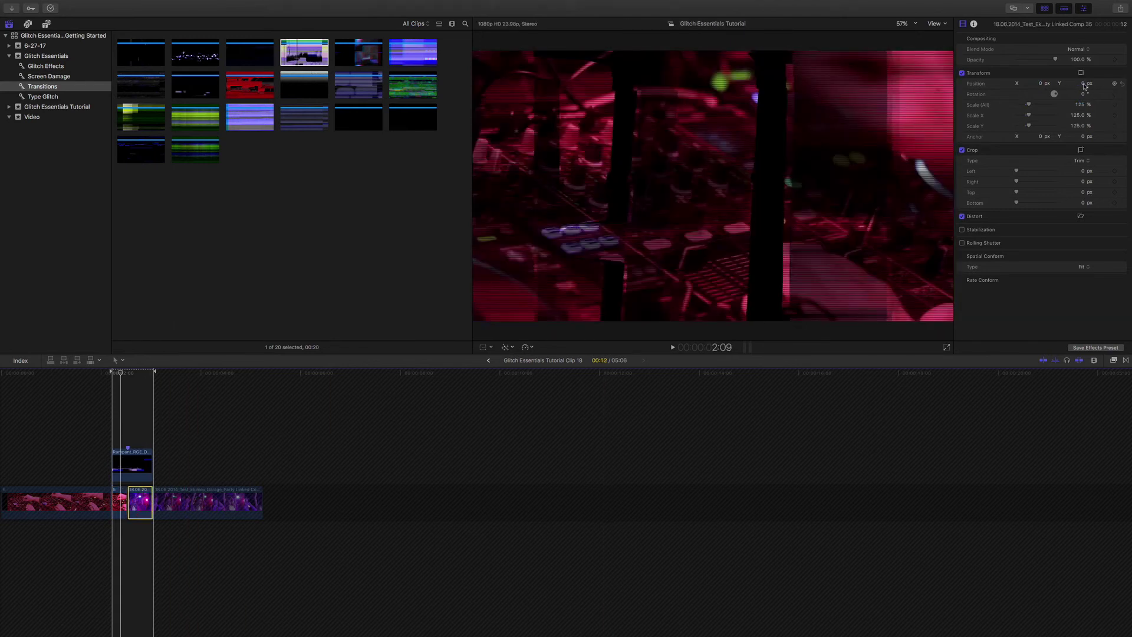
{"action": "left_click", "coordinate": [141, 375]}
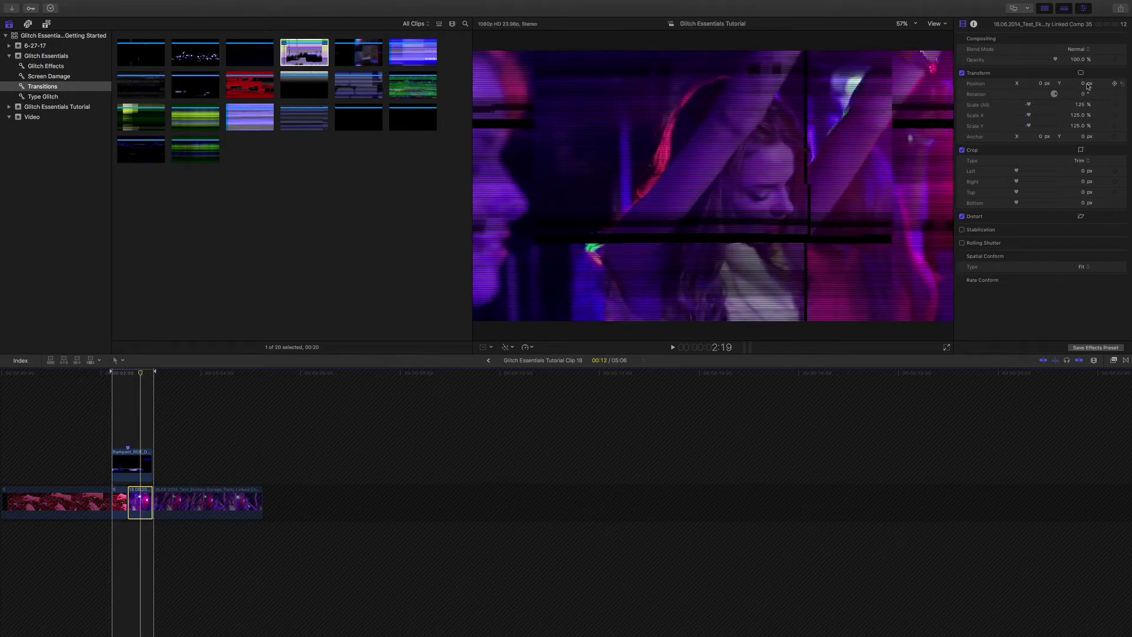
{"action": "left_click_drag", "start_coordinate": [1083, 82], "coordinate": [999, 86]}
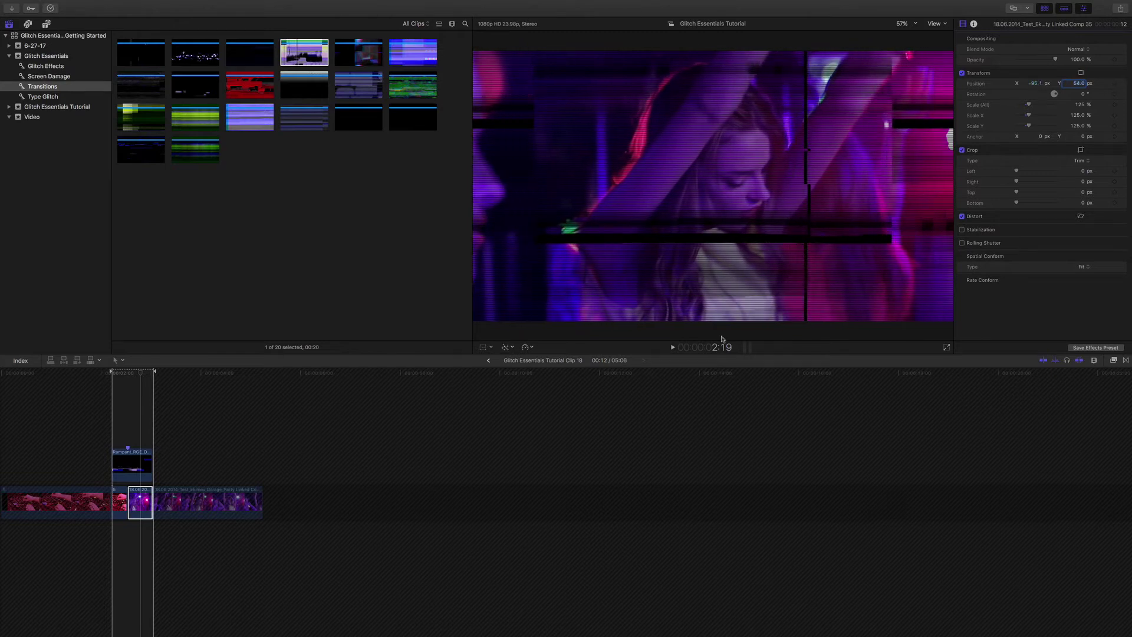
- Return to the Glitch Essentials Tutorial timeline and play the last transition twice from about 30:22
{"action": "left_click", "coordinate": [488, 360]}
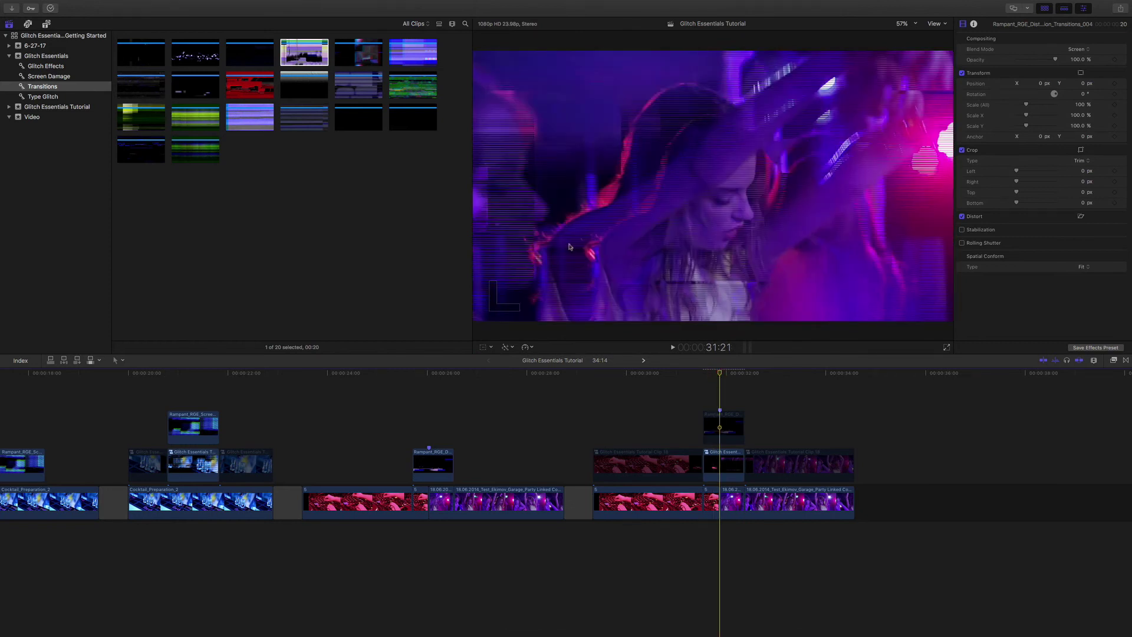
{"action": "left_click_drag", "start_coordinate": [720, 375], "coordinate": [674, 381]}
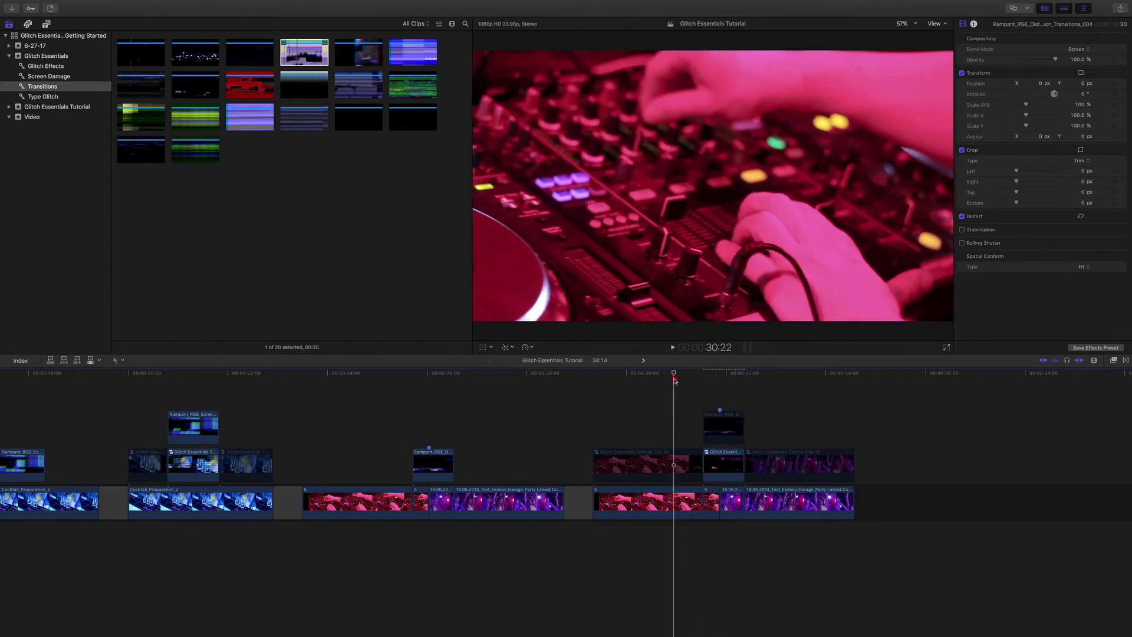
{"action": "key", "text": "space"}
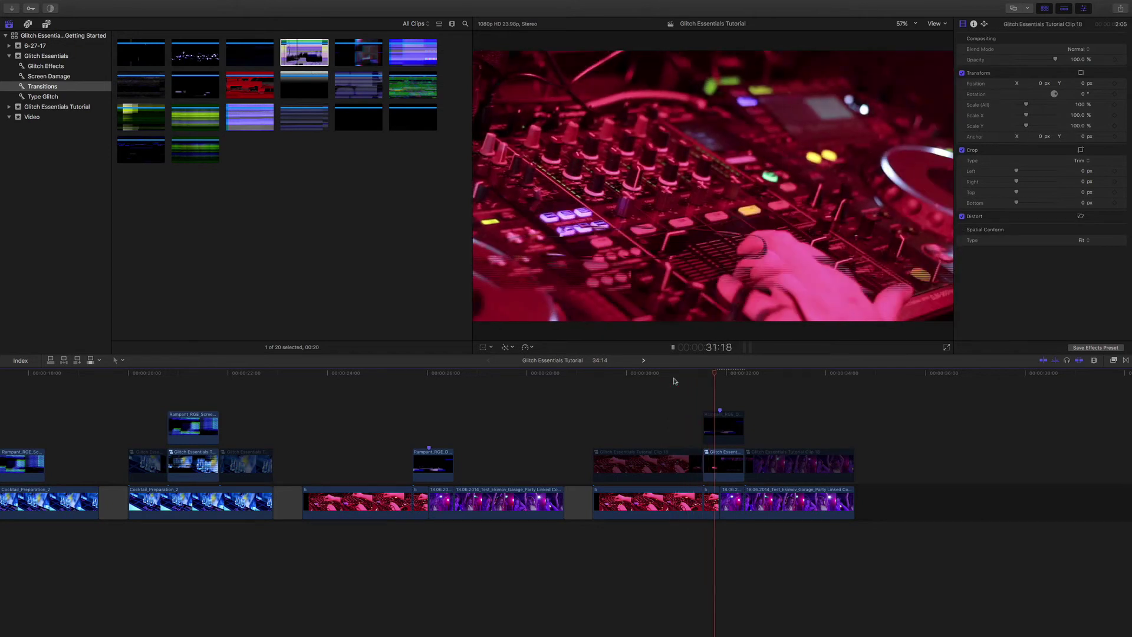
{"action": "key", "text": "space"}
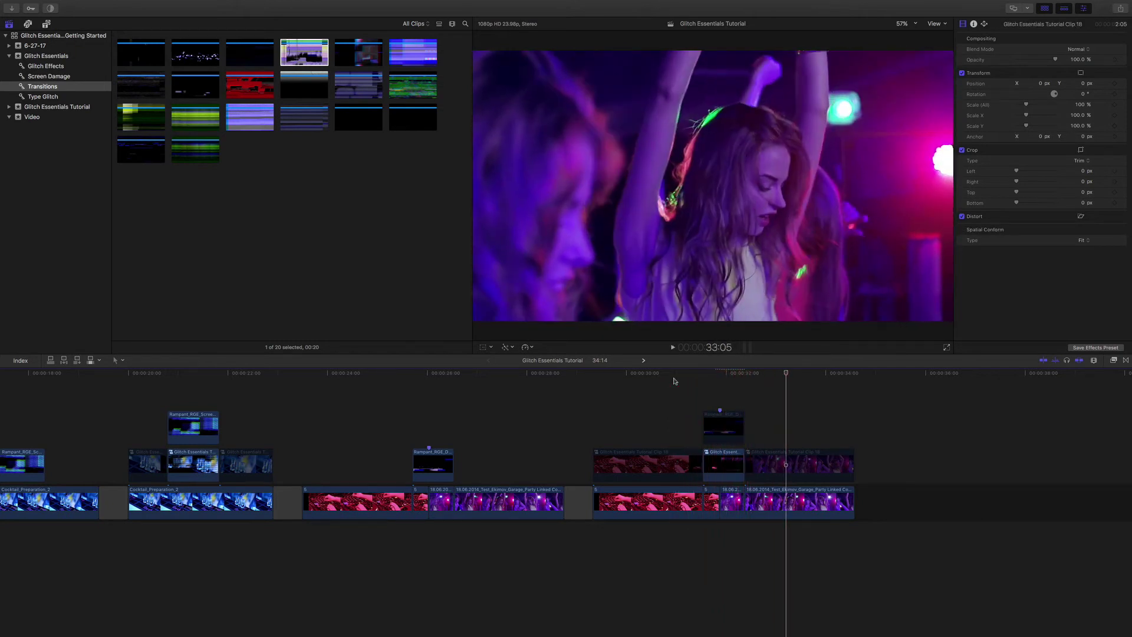
{"action": "left_click", "coordinate": [676, 378]}
{"action": "key", "text": "space"}
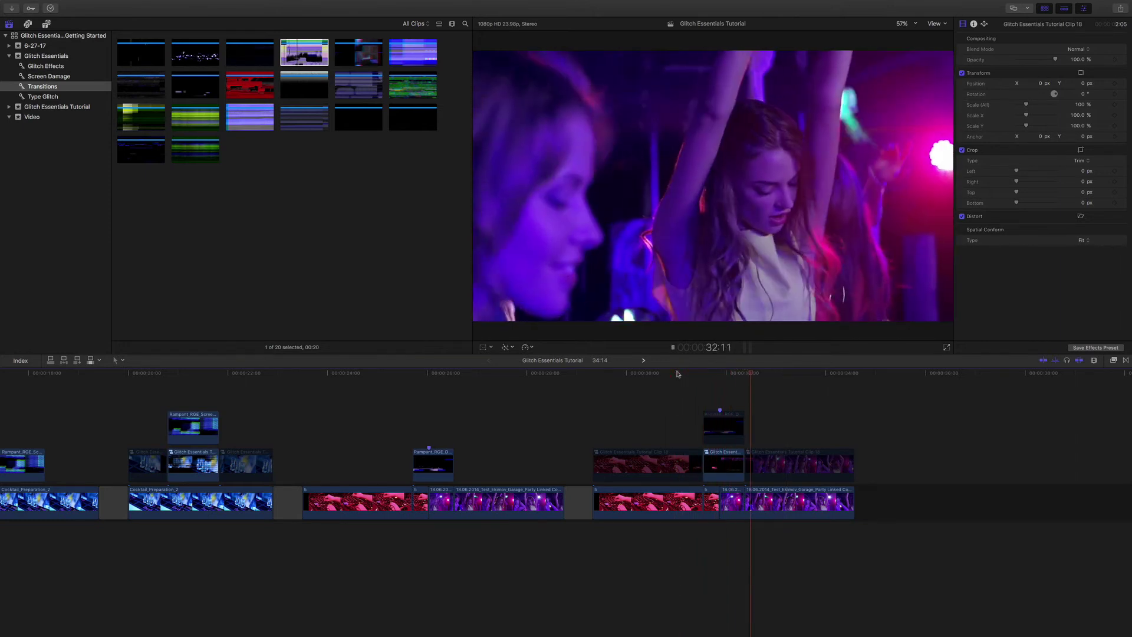
{"action": "key", "text": "space"}
- Enable the Screen-mode glitch overlay above the compound clip and lower its opacity to 8.75%
{"action": "left_click", "coordinate": [708, 424]}
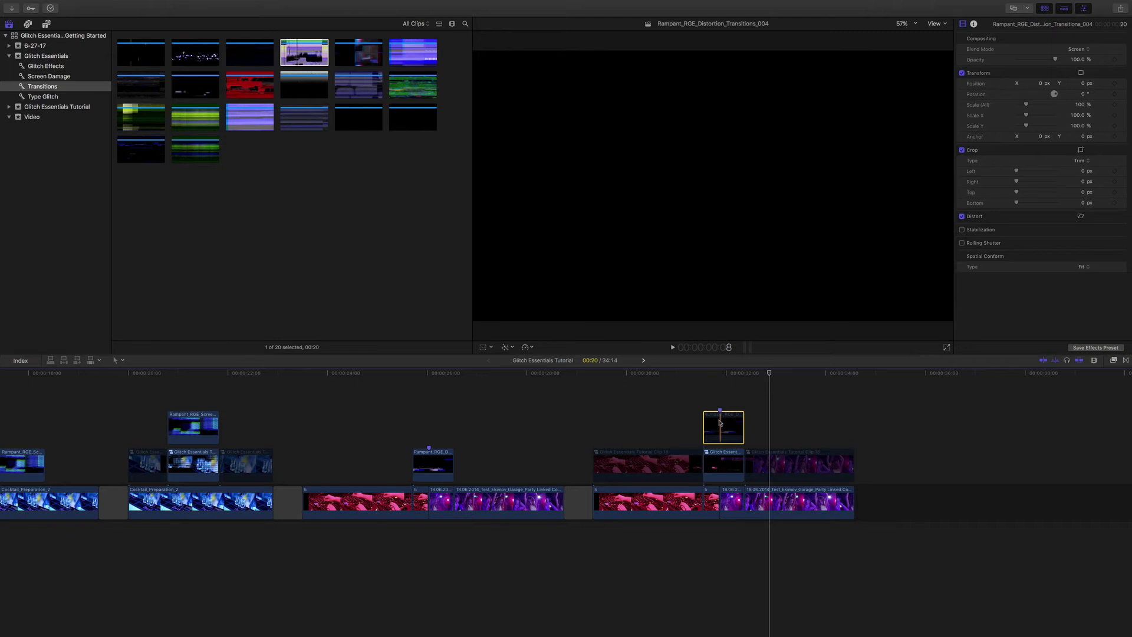
{"action": "left_click", "coordinate": [720, 425]}
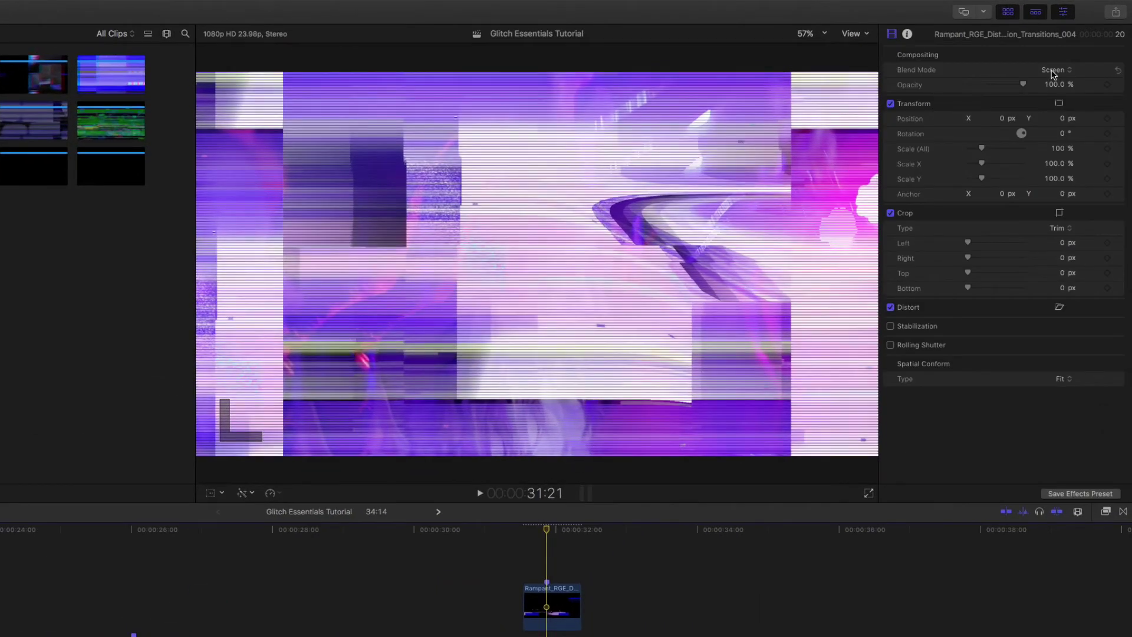
{"action": "left_click_drag", "start_coordinate": [1026, 86], "coordinate": [974, 88]}
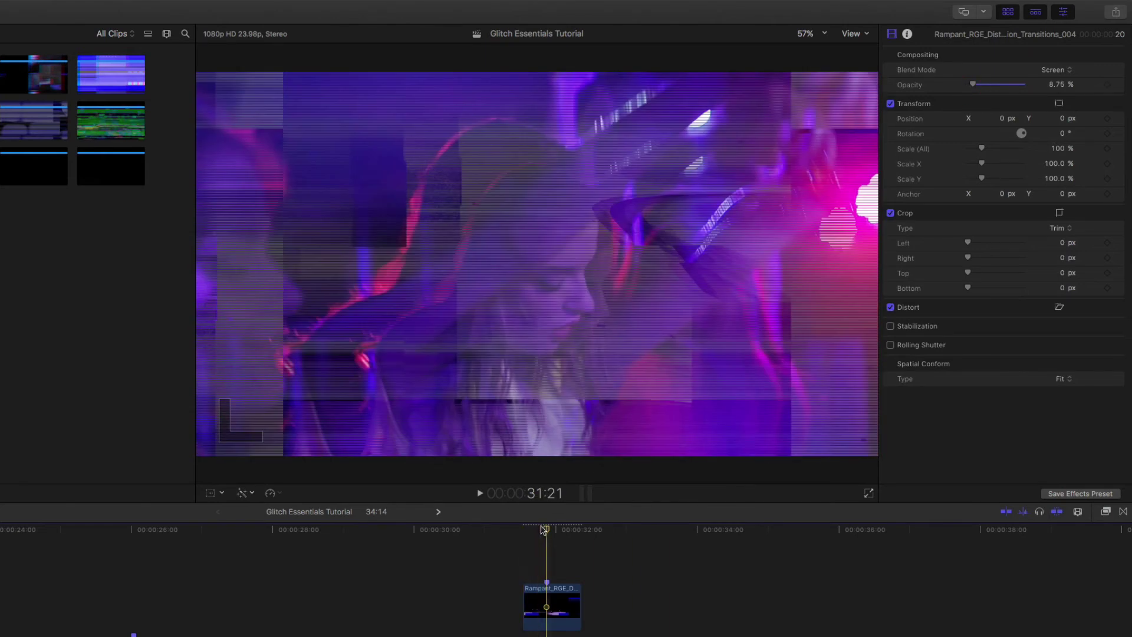
- Play the transition and raise the Screen overlay's opacity to 21.77%
{"action": "left_click_drag", "start_coordinate": [544, 529], "coordinate": [475, 537]}
{"action": "key", "text": "space"}
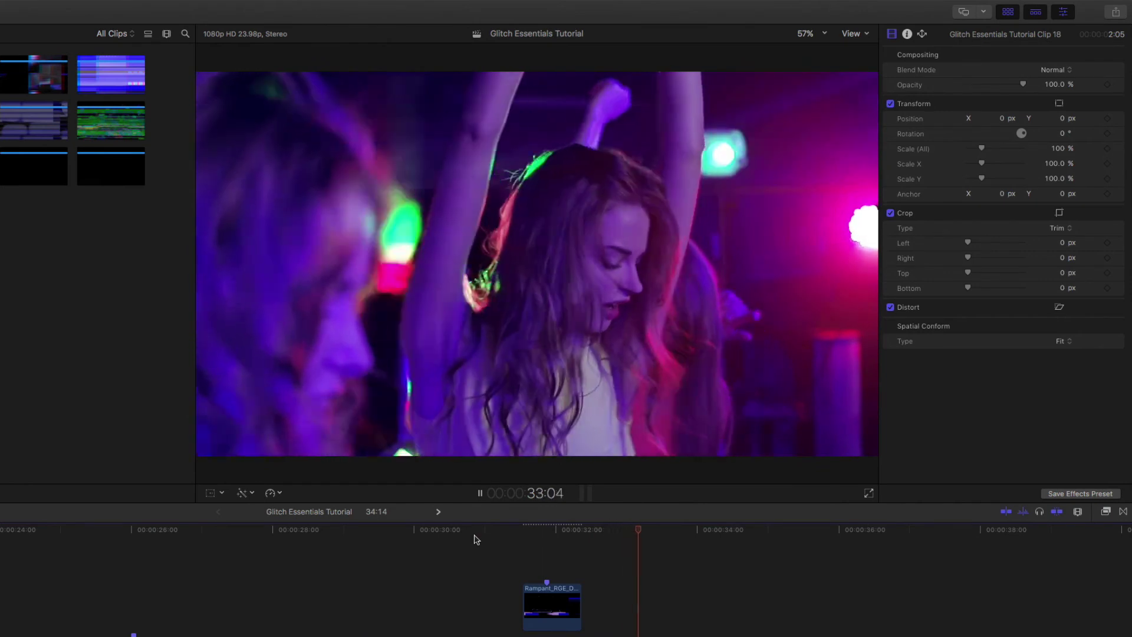
{"action": "left_click", "coordinate": [563, 534]}
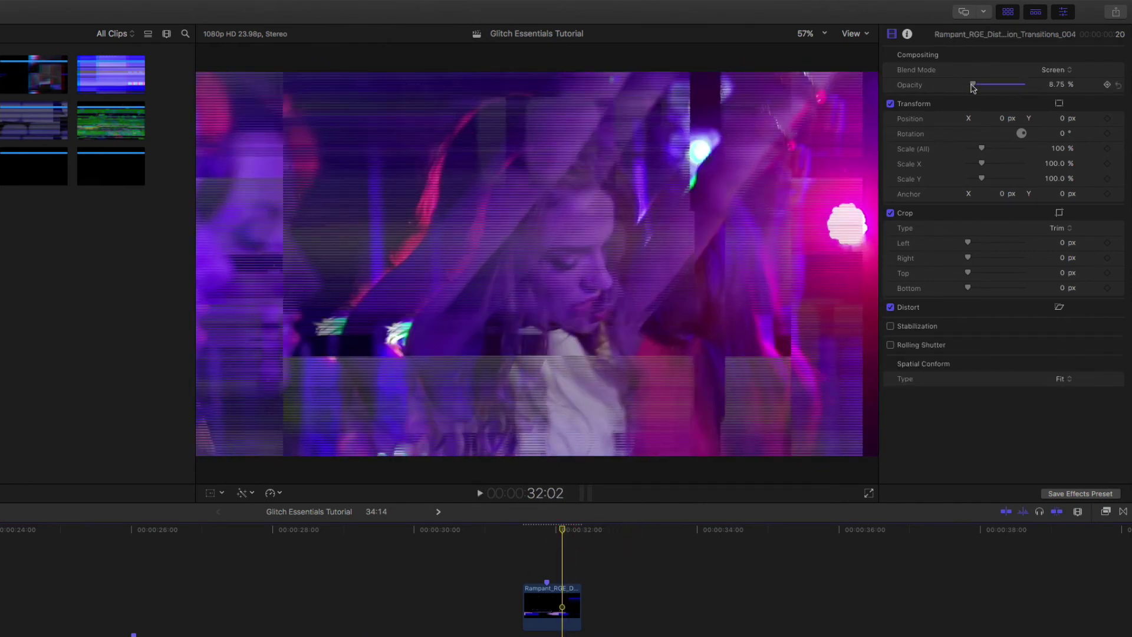
{"action": "left_click_drag", "start_coordinate": [973, 88], "coordinate": [978, 88]}
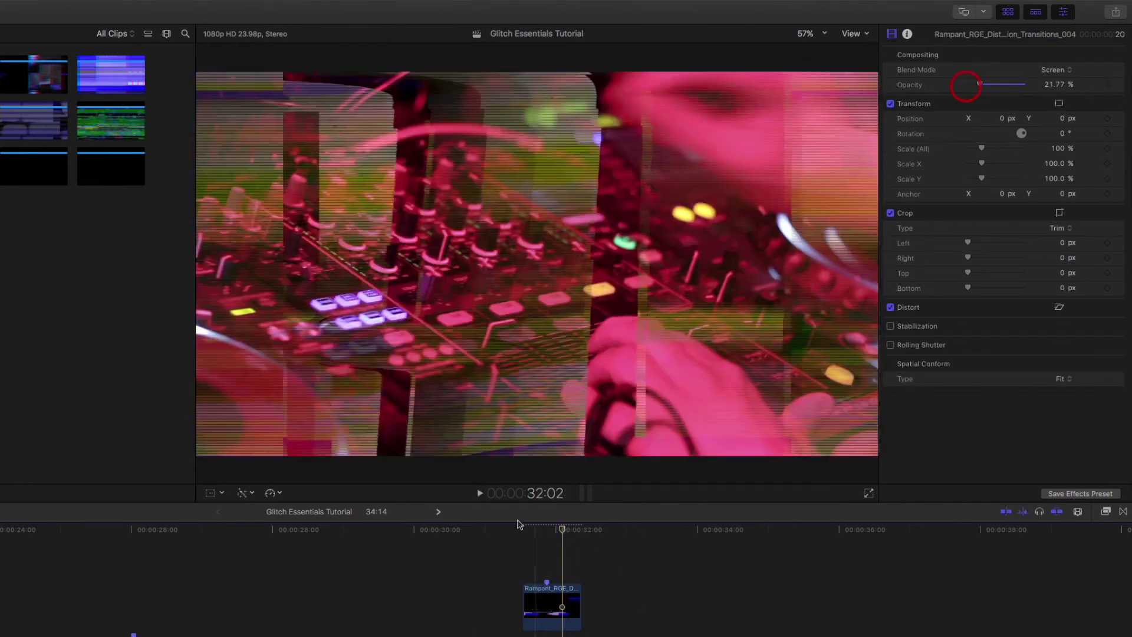
- Play the transition from before the overlay to check the stronger Screen overlay
{"action": "left_click", "coordinate": [481, 534]}
{"action": "key", "text": "space"}
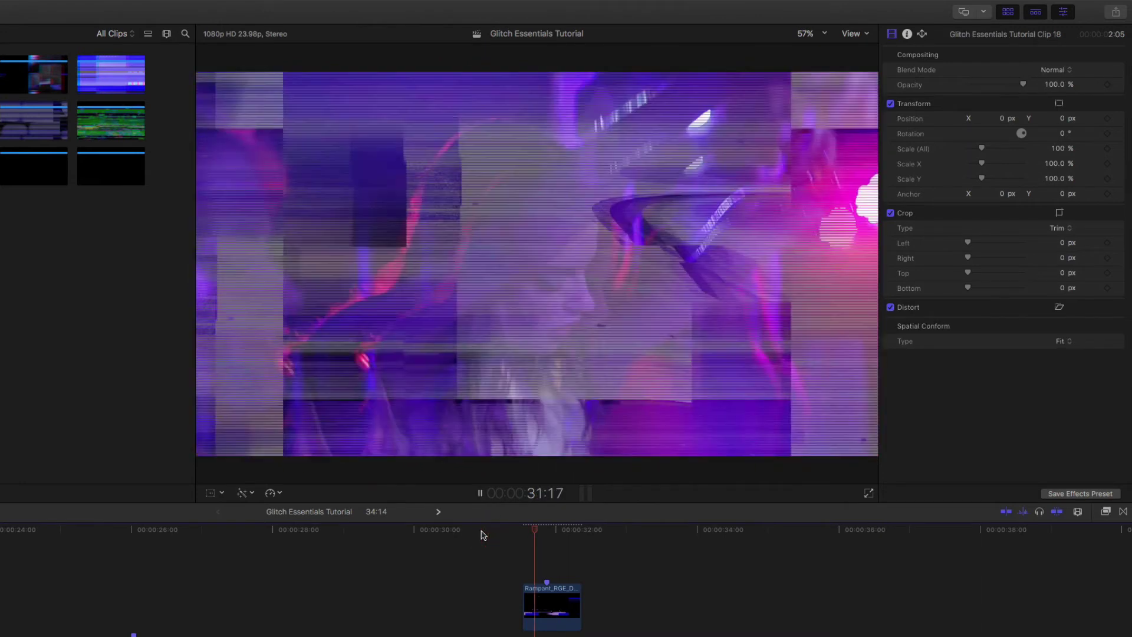
{"action": "key", "text": "space"}
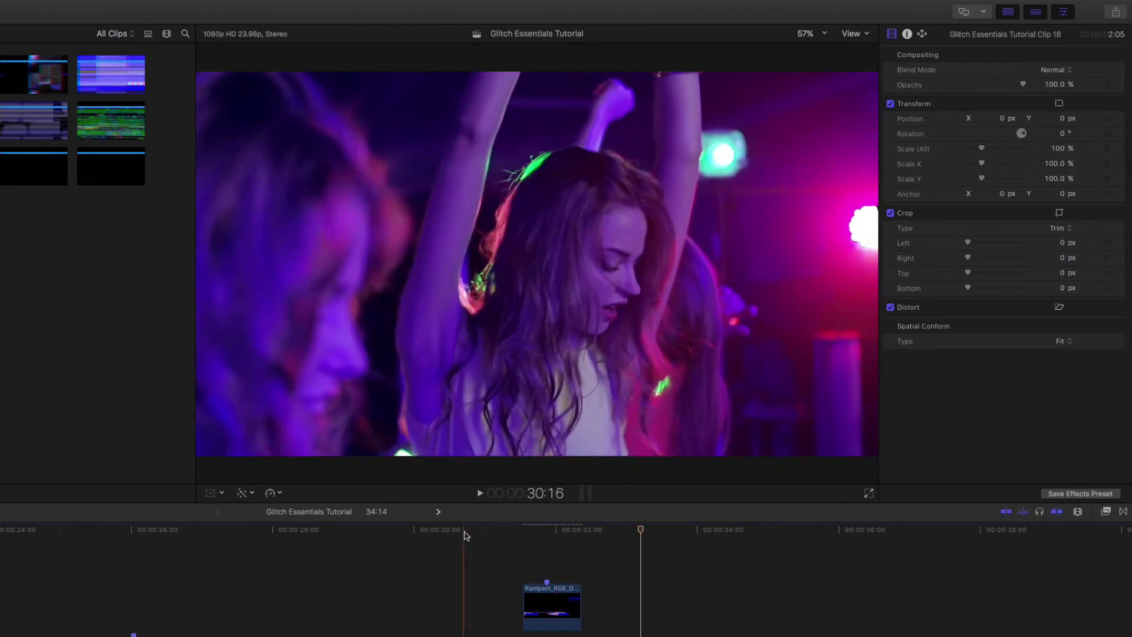
{"action": "left_click", "coordinate": [432, 530]}
{"action": "key", "text": "space"}
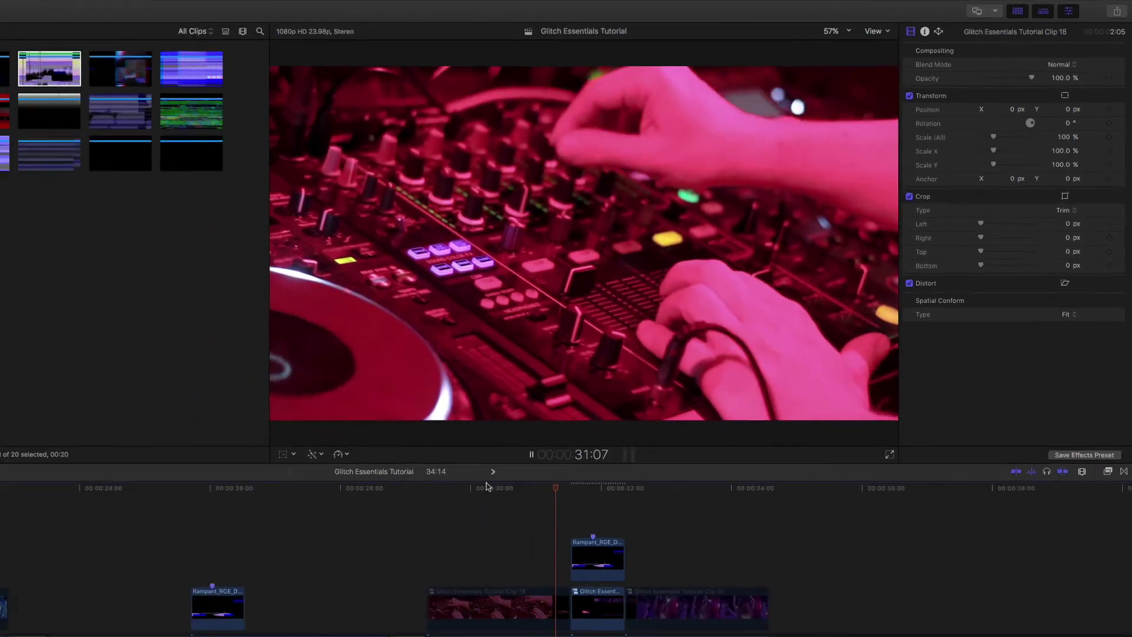
{"action": "key", "text": "space"}
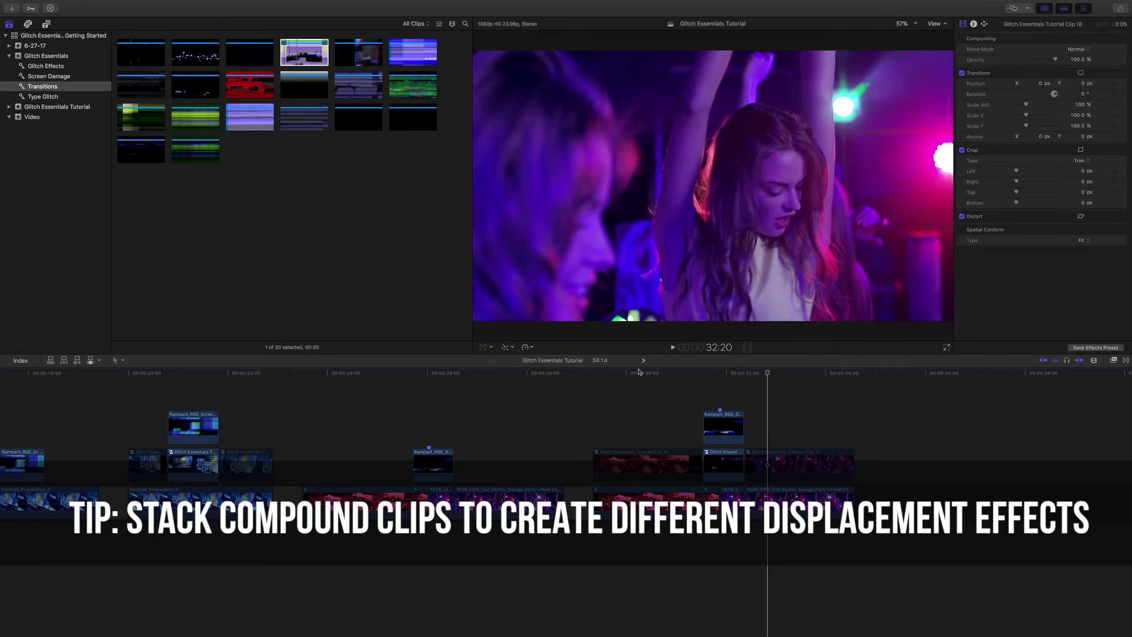
- Duplicate the enabled compound clip piece directly above itself, beneath the Screen overlay
{"action": "mouse_move", "coordinate": [728, 374]}
{"action": "left_mouse_down"}
{"action": "mouse_move", "coordinate": [710, 375]}
{"action": "mouse_move", "coordinate": [719, 375]}
{"action": "left_mouse_up"}
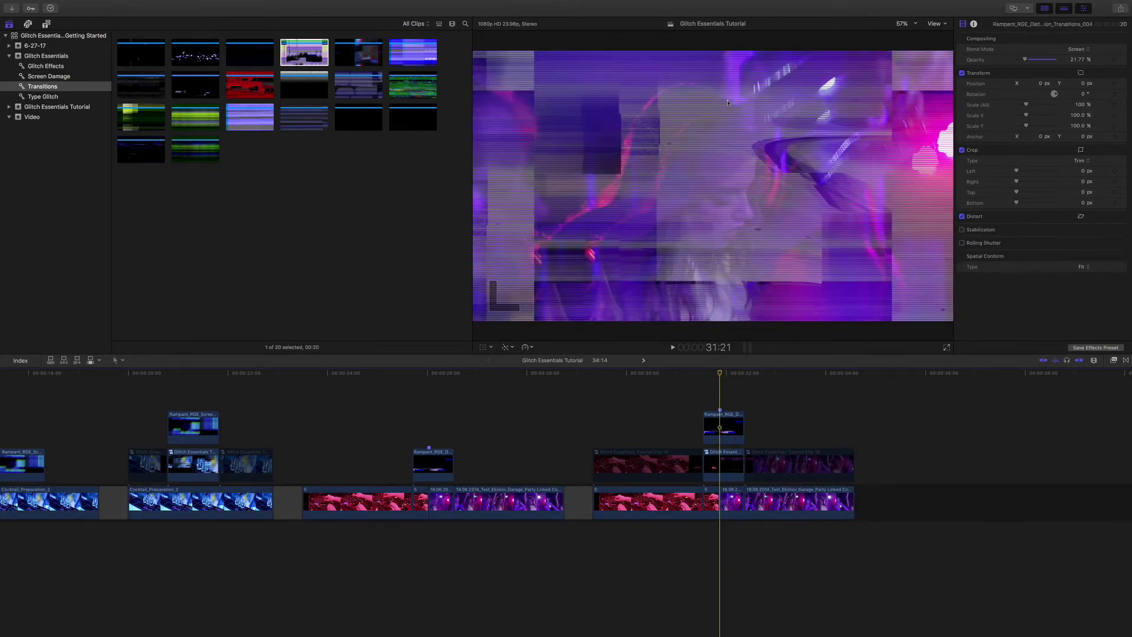
{"action": "left_click", "coordinate": [723, 462]}
{"action": "left_click_drag", "start_coordinate": [721, 470], "coordinate": [724, 425]}
- Open the duplicated compound clip, change the short dance clip's scale and position, and return to the main timeline
{"action": "double_click", "coordinate": [724, 425]}
{"action": "left_click", "coordinate": [143, 503]}
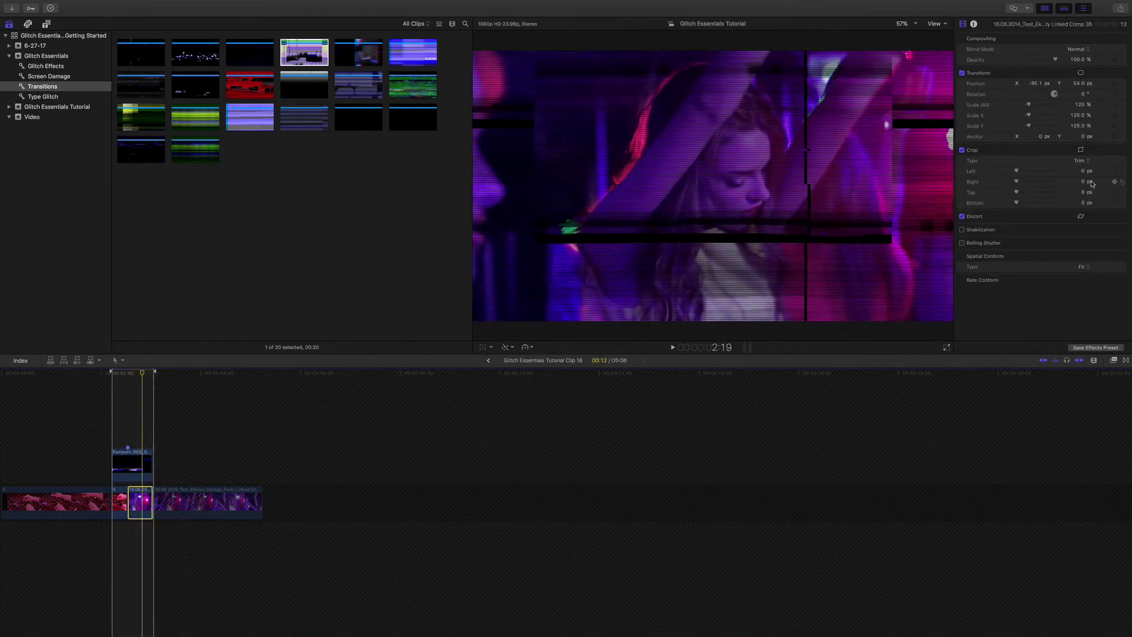
{"action": "left_click_drag", "start_coordinate": [1078, 104], "coordinate": [1056, 86]}
{"action": "left_click", "coordinate": [489, 360]}
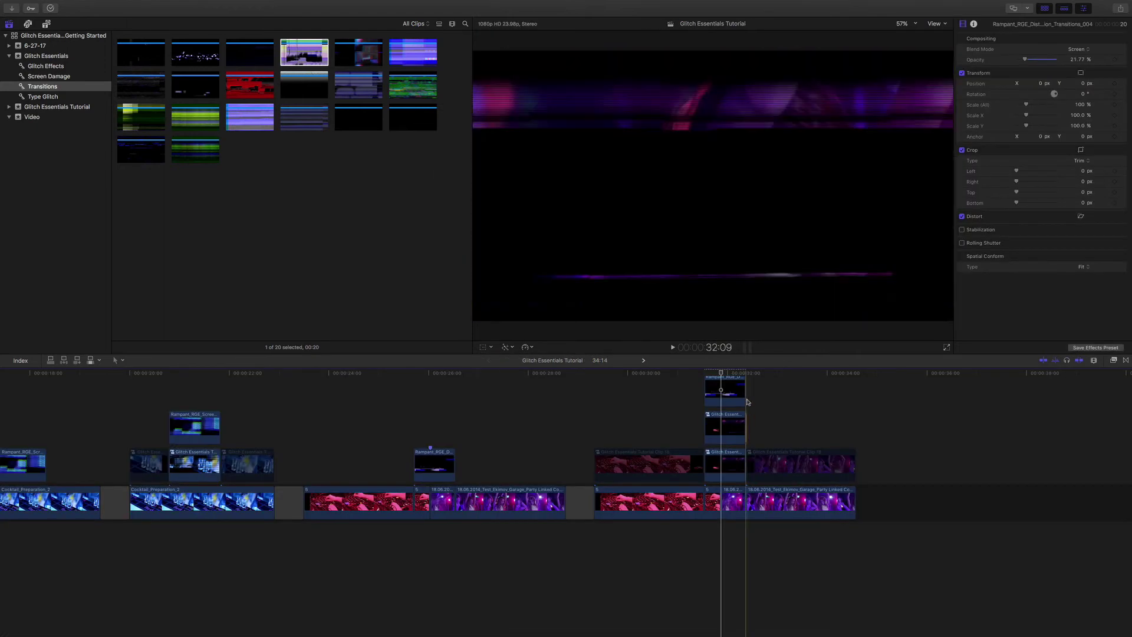
- Examine the stacked compound clips at 32:03 and play the DJ-to-dance transition several times from before the overlay
{"action": "left_click", "coordinate": [734, 373]}
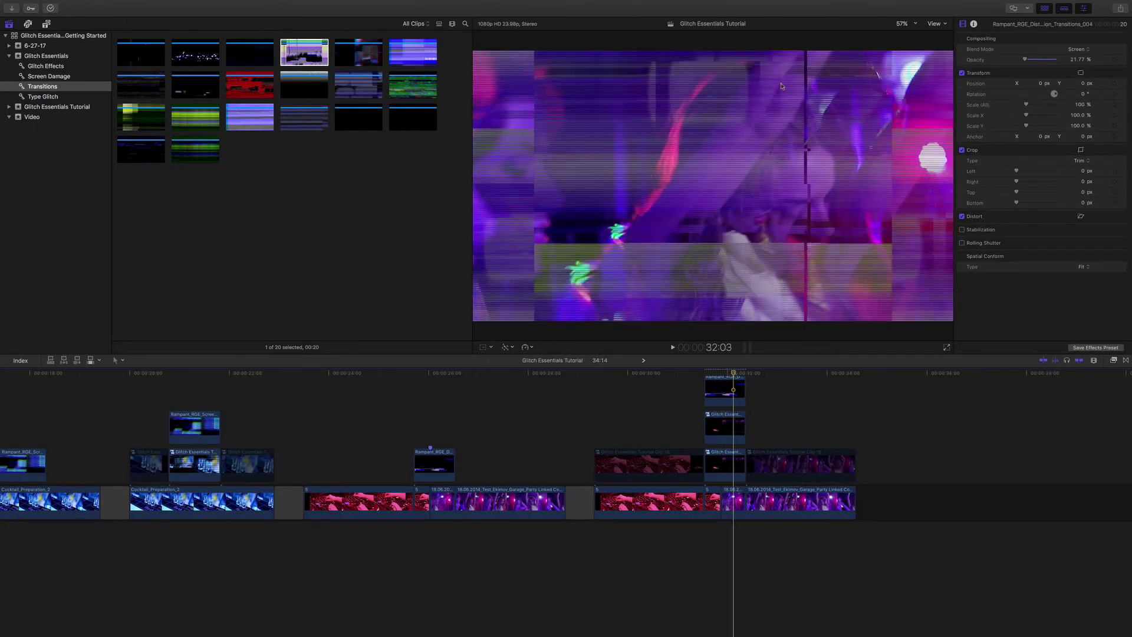
{"action": "left_click_drag", "start_coordinate": [734, 375], "coordinate": [672, 385]}
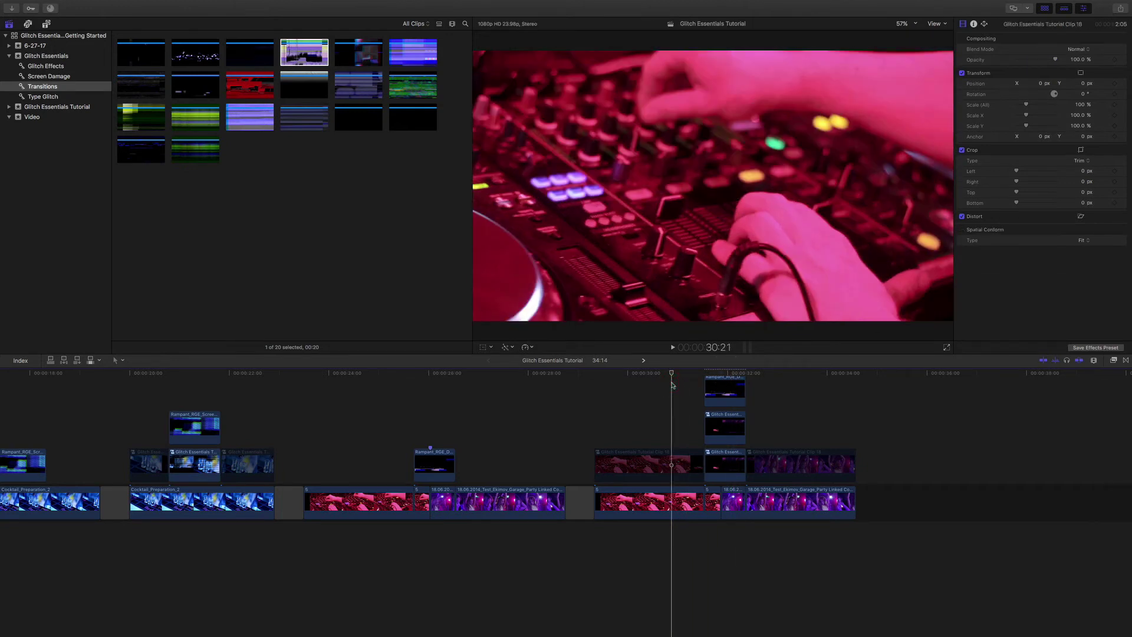
{"action": "key", "text": "space"}
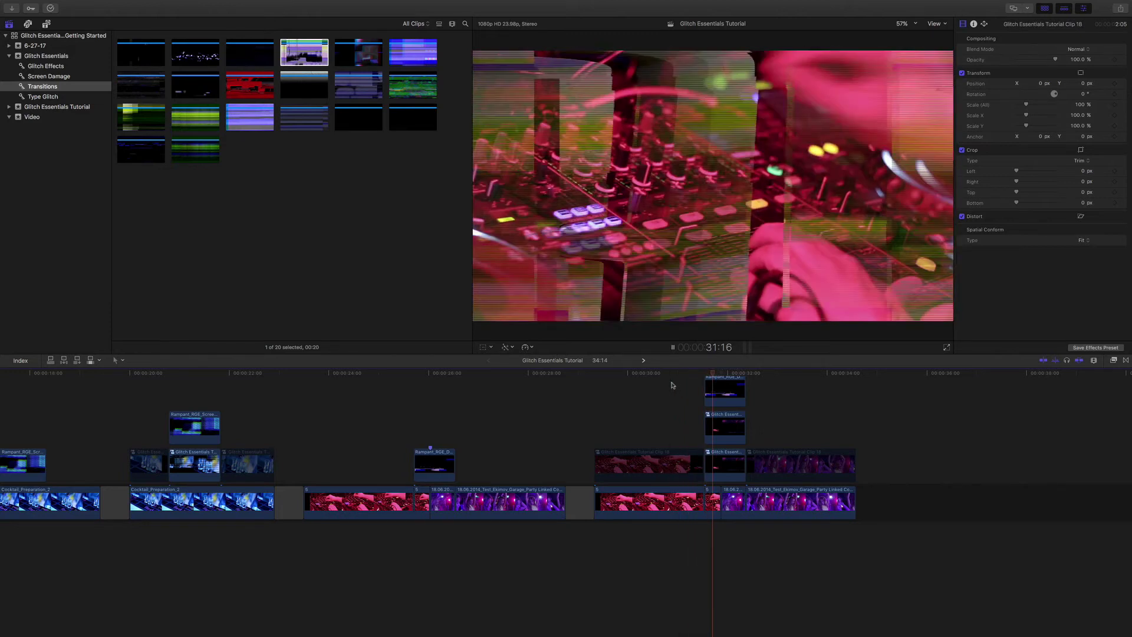
{"action": "key", "text": "space"}
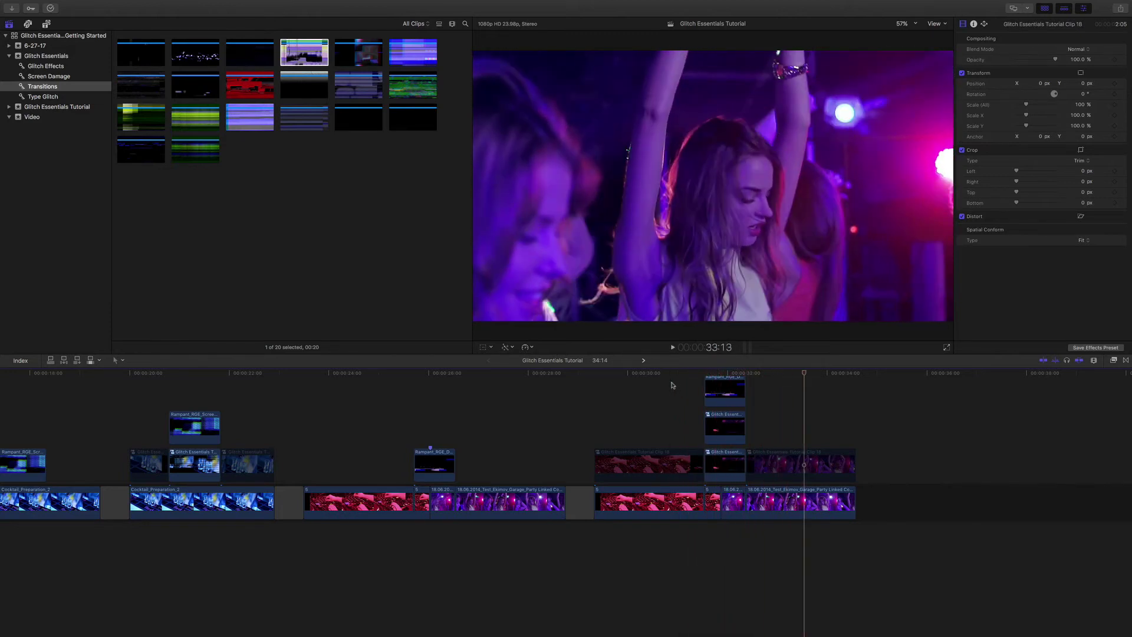
{"action": "left_click", "coordinate": [668, 373]}
{"action": "key", "text": "space"}
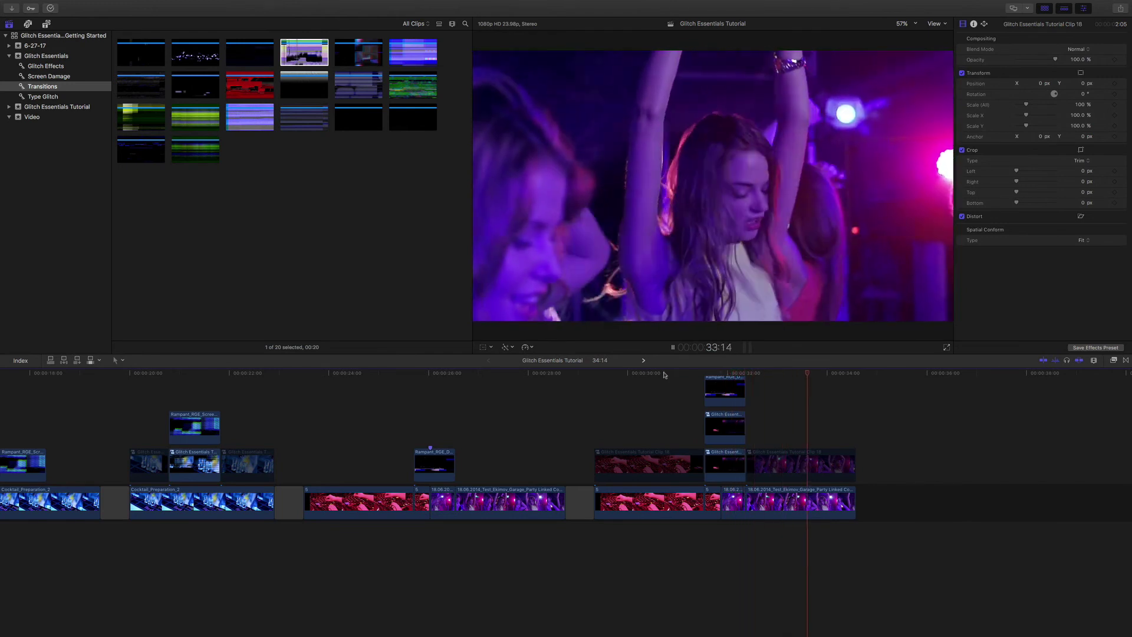
{"action": "left_click", "coordinate": [657, 374]}
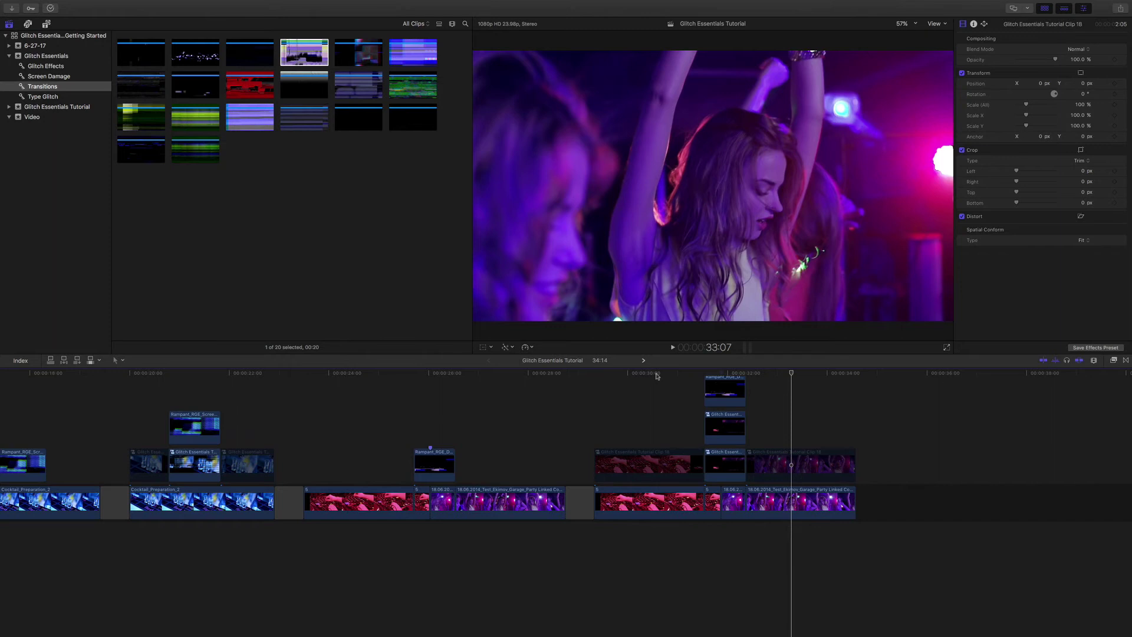
{"action": "left_click", "coordinate": [657, 374]}
{"action": "key", "text": "space"}
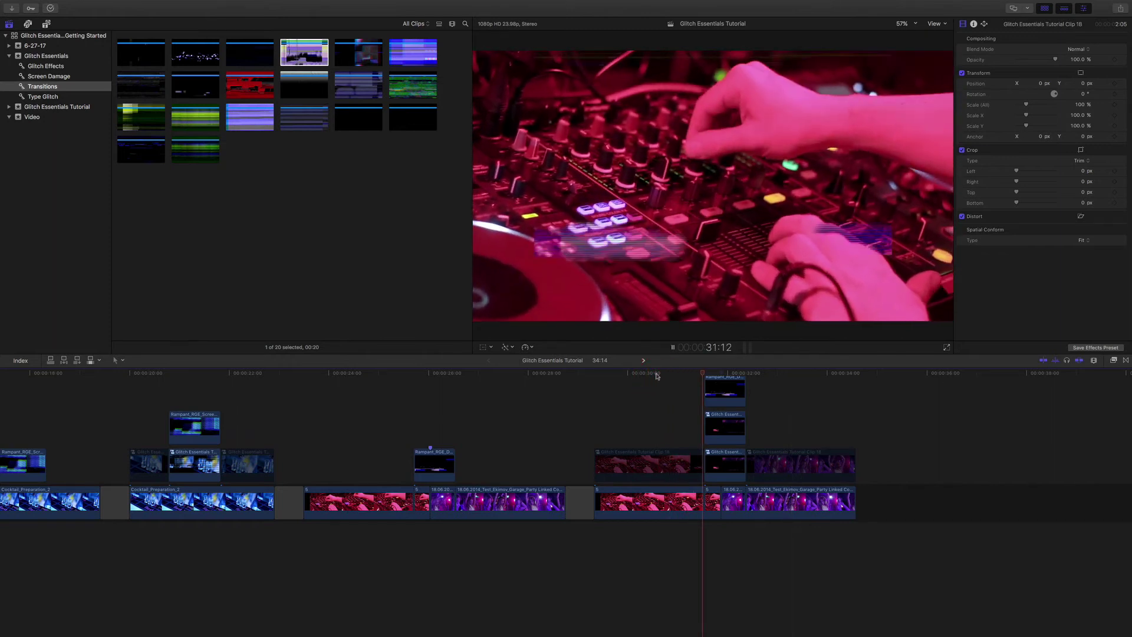
- Replay the DJ-to-dance transition with its stacked compound clips from 30:15
{"action": "key", "text": "space"}
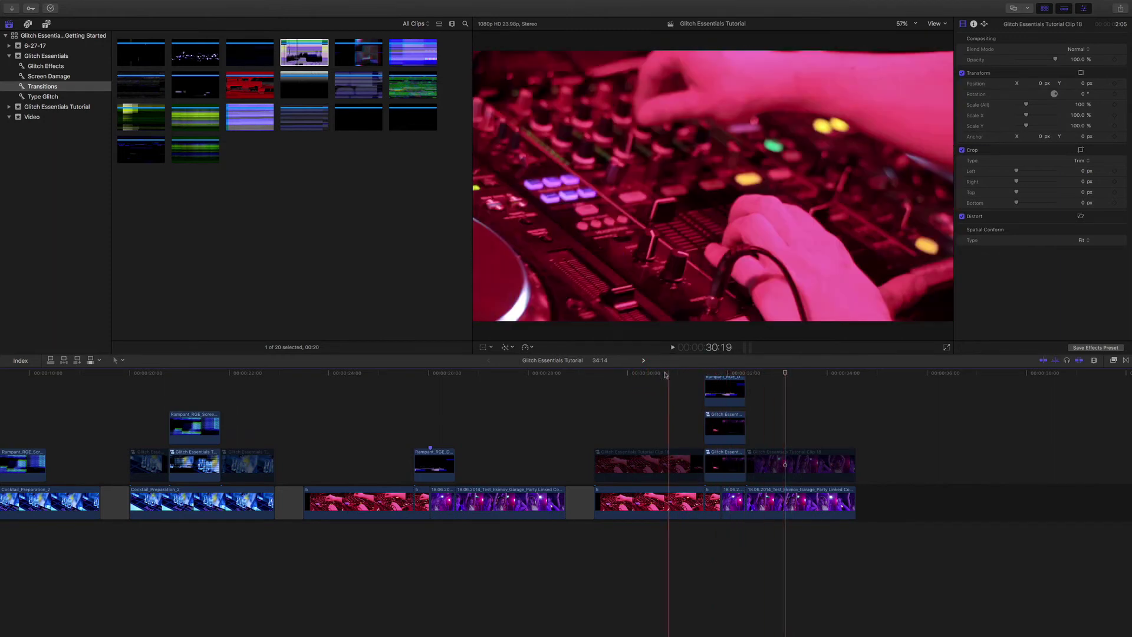
{"action": "left_click", "coordinate": [660, 374]}
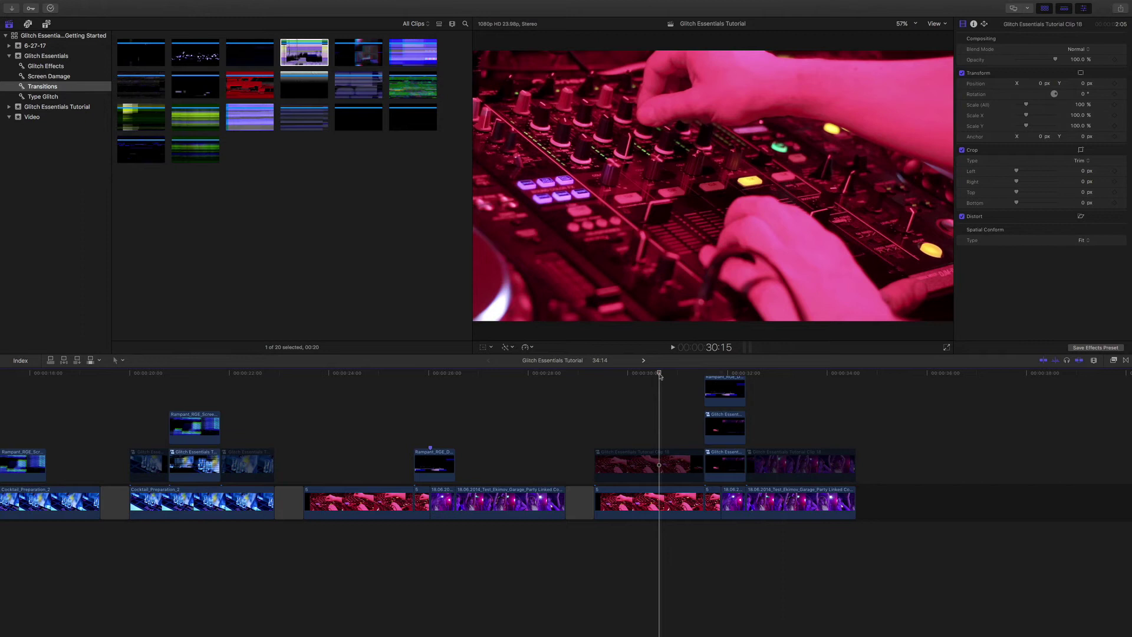
{"action": "key", "text": "space"}
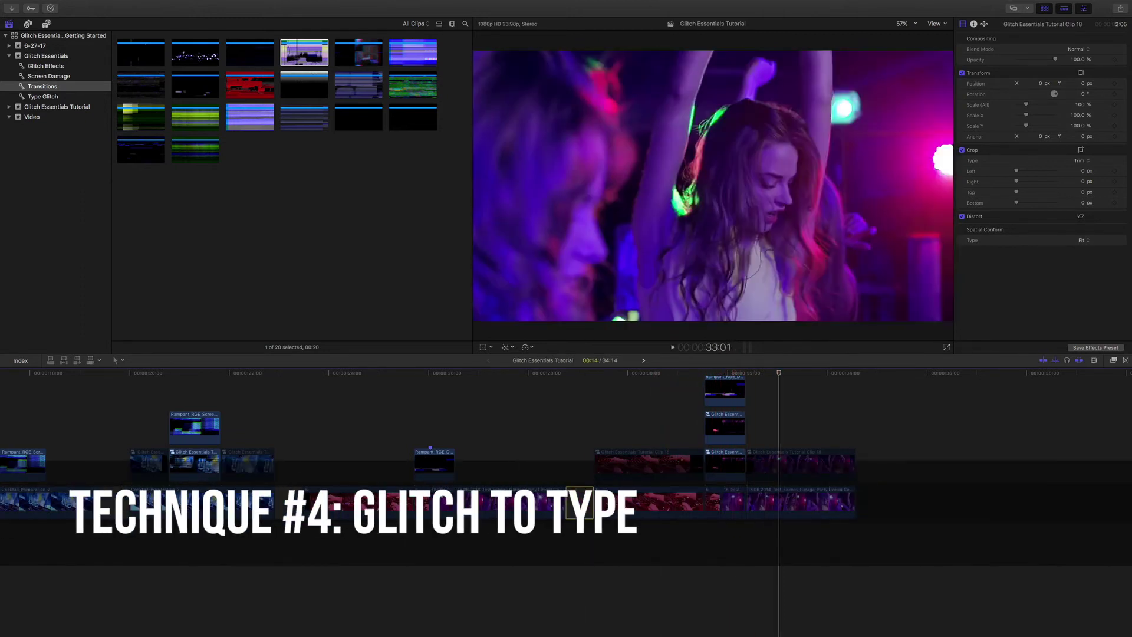
- Copy the gap preceding the last DJ clip to the end of the timeline and place the playhead at 35:04
{"action": "left_click", "coordinate": [580, 501]}
{"action": "left_click_drag", "start_coordinate": [580, 501], "coordinate": [897, 498]}
{"action": "left_click", "coordinate": [883, 377]}
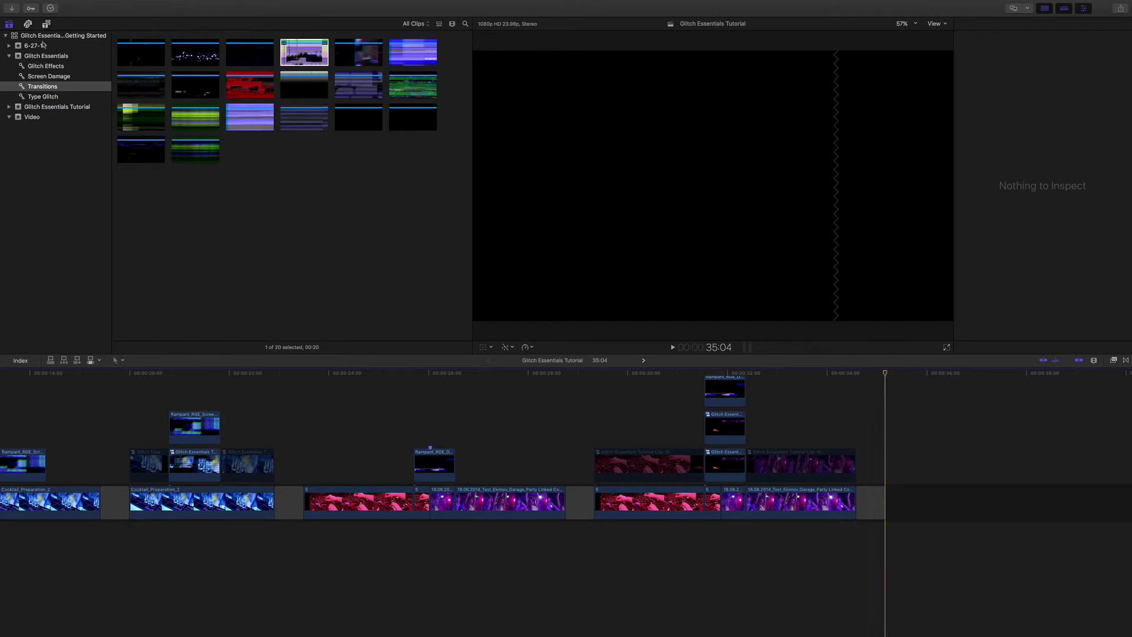
- Add a Basic Title after the final gap in the timeline and set its text to FINALCUTSTEF
{"action": "left_click", "coordinate": [46, 25]}
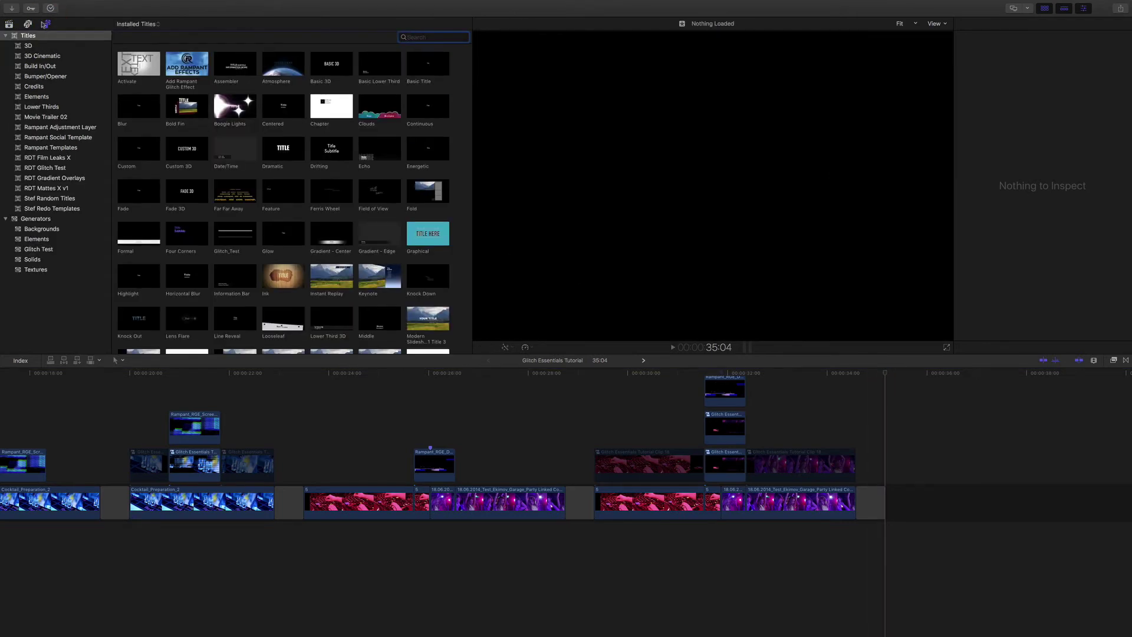
{"action": "left_click", "coordinate": [424, 67]}
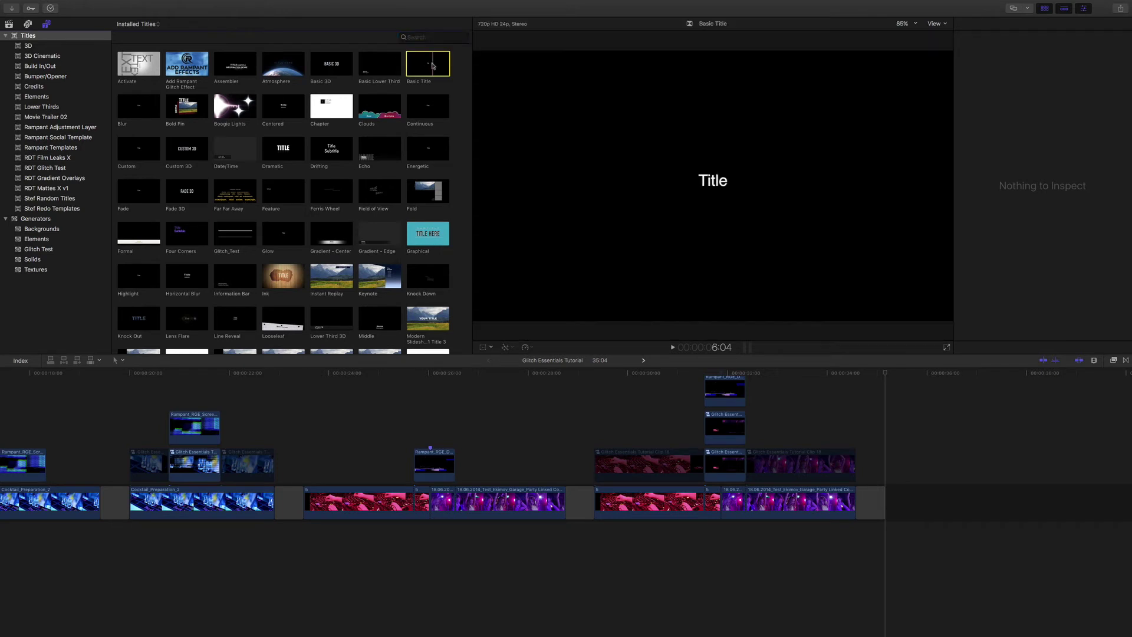
{"action": "left_click_drag", "start_coordinate": [420, 66], "coordinate": [898, 503]}
{"action": "scroll", "coordinate": [895, 498], "scroll_direction": "right", "scroll_amount": 10}
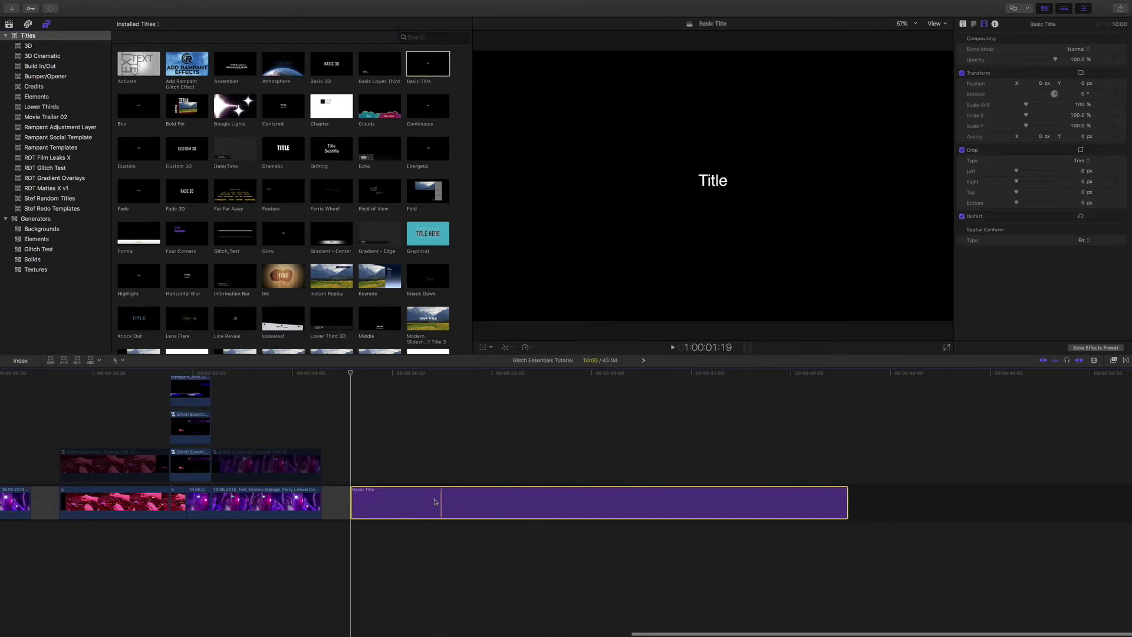
{"action": "double_click", "coordinate": [714, 181]}
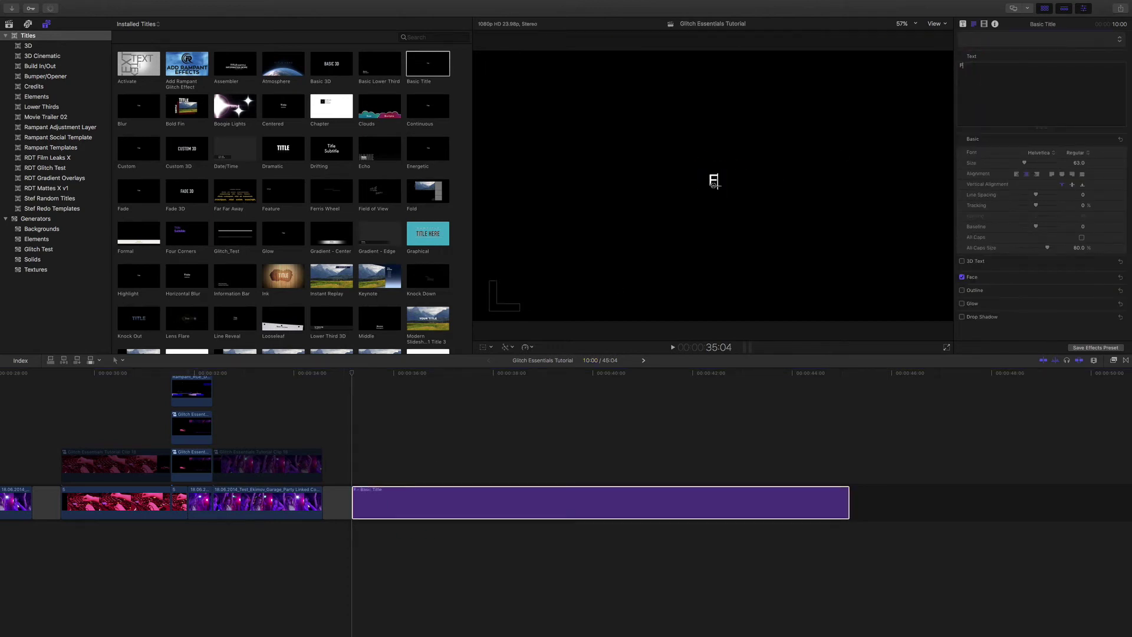
{"action": "type", "text": "FINALCUTSTEF"}
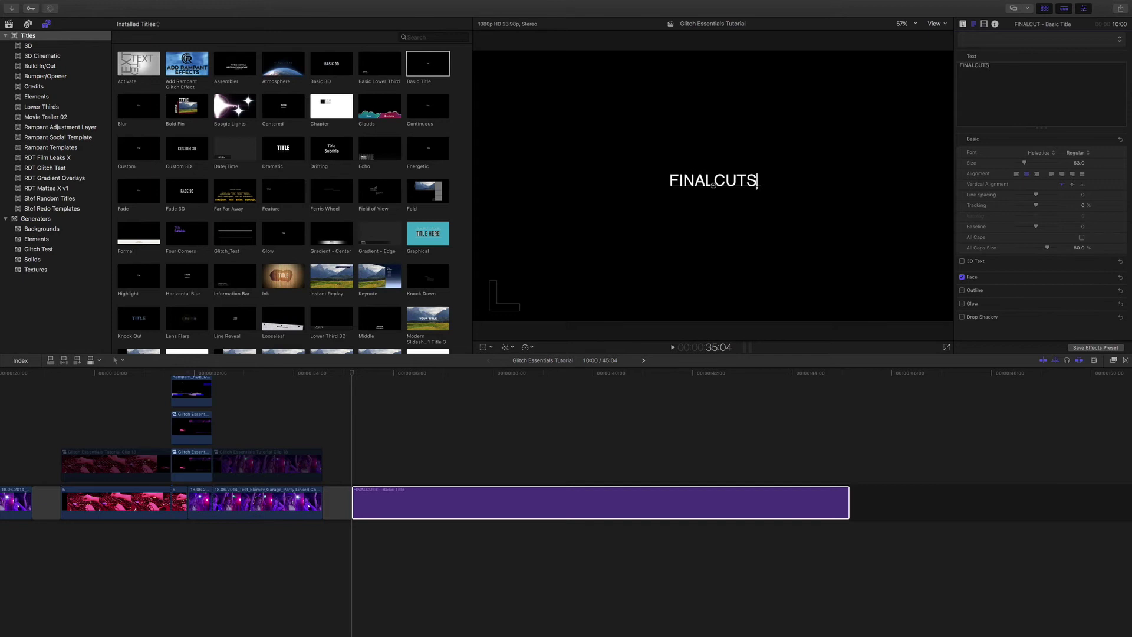
- Set the FINALCUTSTEF title's font to Bebas Neue and its size to 254
{"action": "double_click", "coordinate": [984, 65]}
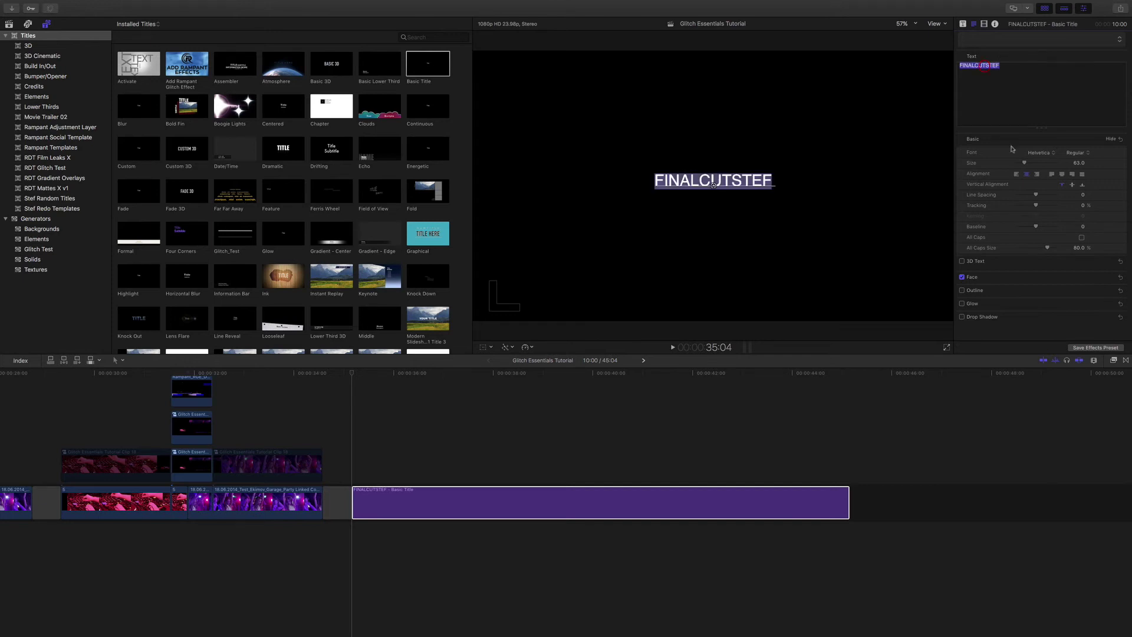
{"action": "left_click", "coordinate": [1039, 154]}
{"action": "scroll", "coordinate": [1038, 154], "scroll_direction": "up", "scroll_amount": 15}
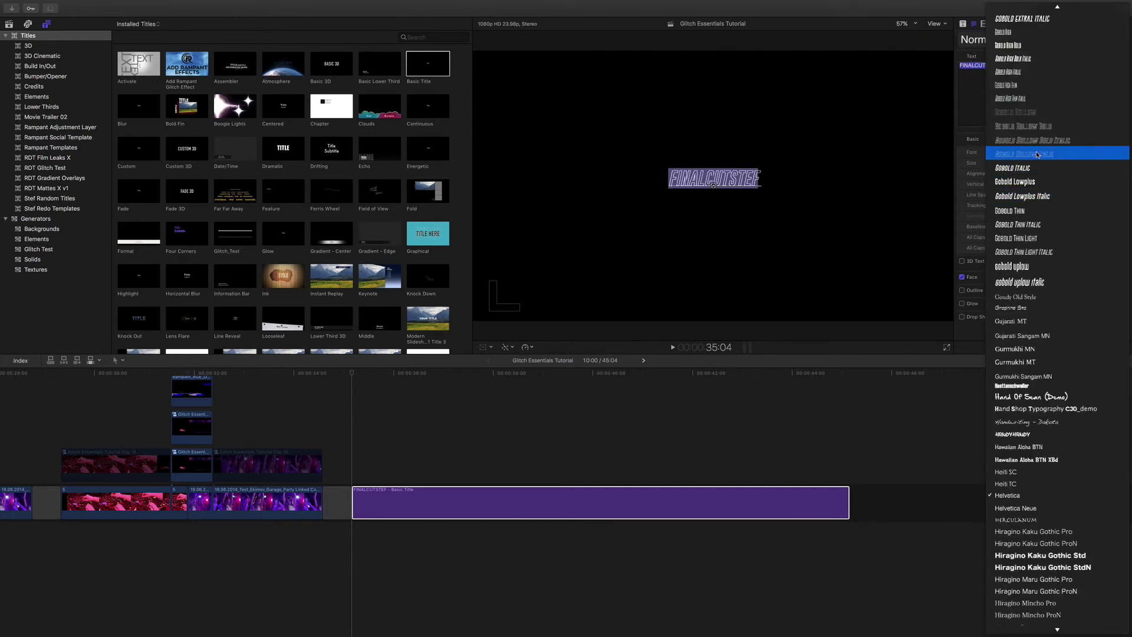
{"action": "scroll", "coordinate": [1038, 154], "scroll_direction": "up", "scroll_amount": 20}
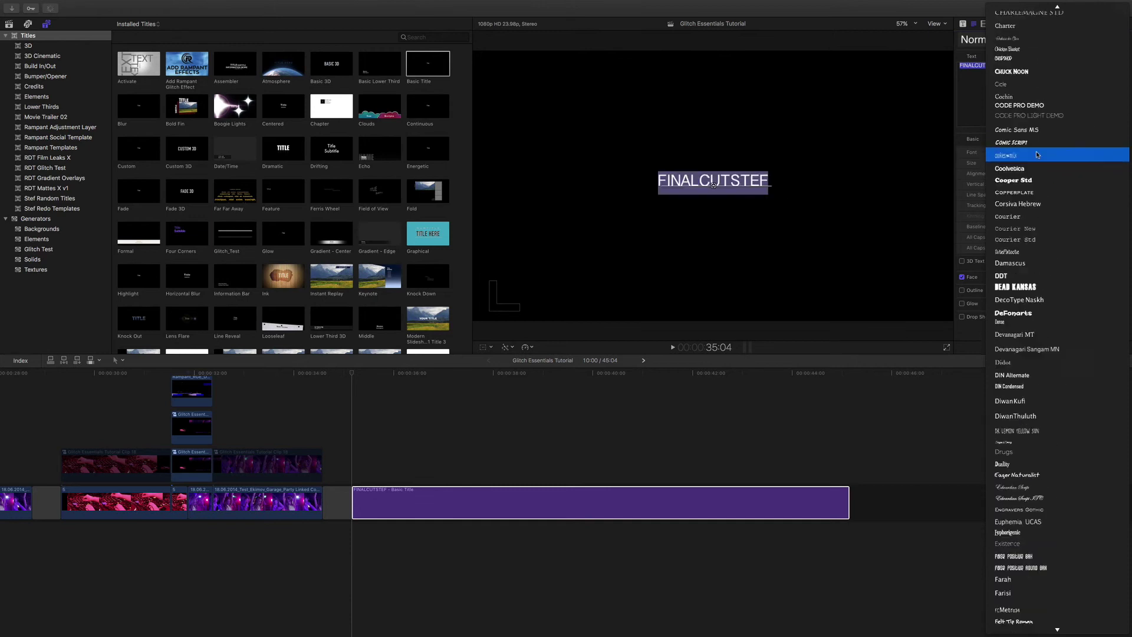
{"action": "scroll", "coordinate": [1038, 154], "scroll_direction": "up", "scroll_amount": 5}
{"action": "scroll", "coordinate": [1038, 155], "scroll_direction": "up", "scroll_amount": 8}
{"action": "scroll", "coordinate": [1012, 88], "scroll_direction": "up", "scroll_amount": 4}
{"action": "left_click", "coordinate": [1008, 57]}
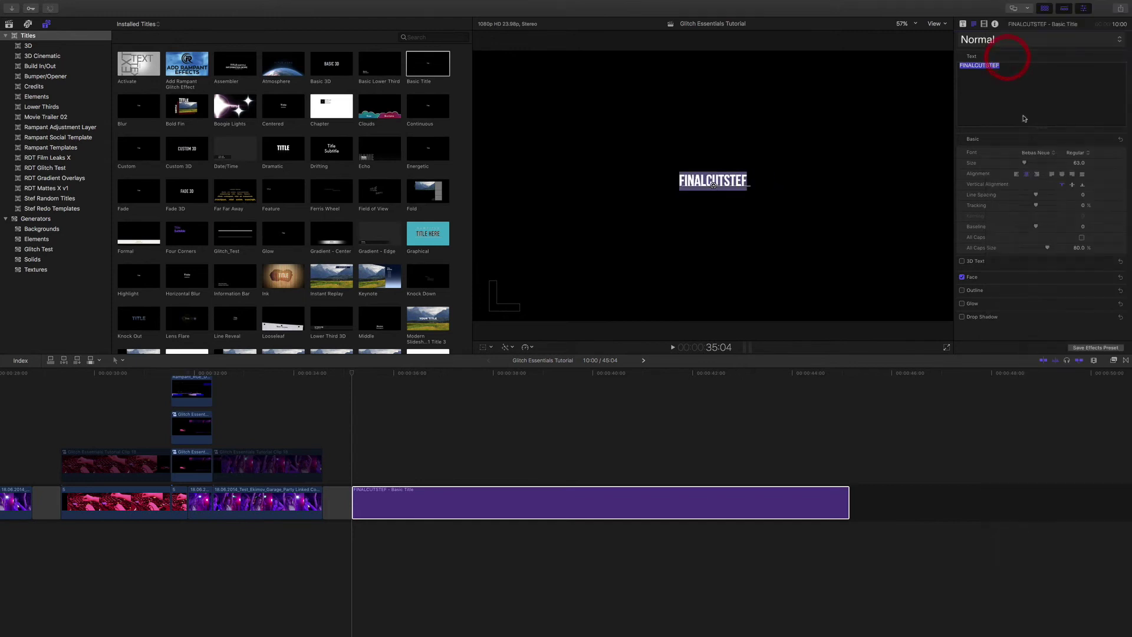
{"action": "left_click_drag", "start_coordinate": [1079, 164], "coordinate": [1079, 52]}
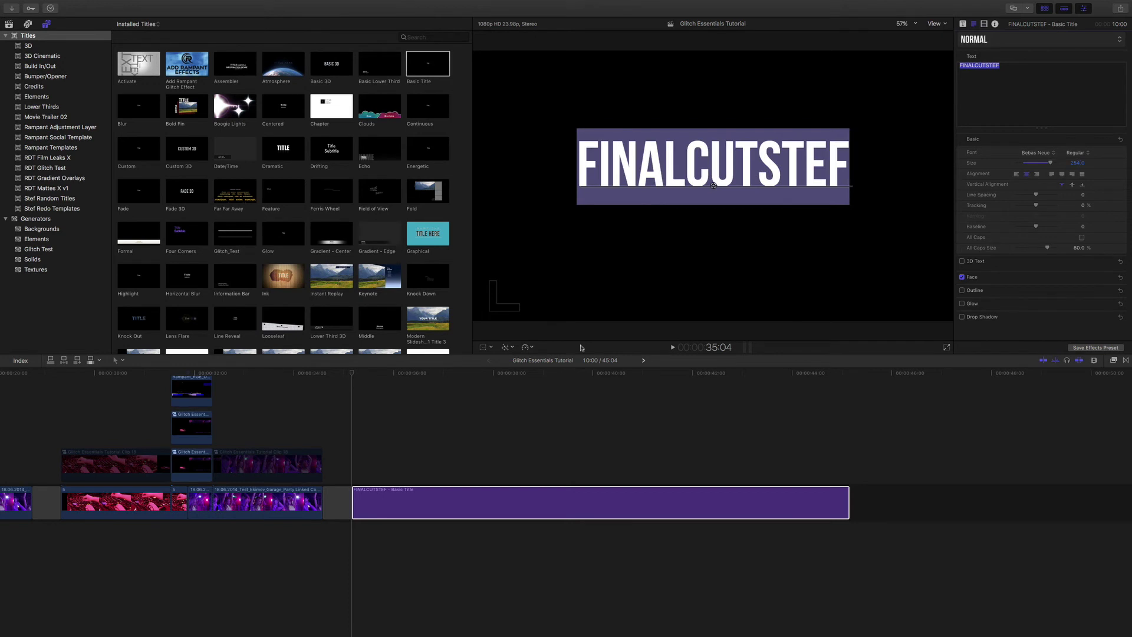
- Connect the Type Glitch clip Rampant_RGE_Type_Glitch_Effects_009 above the title near 36:00 and park the playhead at 36:04
{"action": "left_click", "coordinate": [9, 25]}
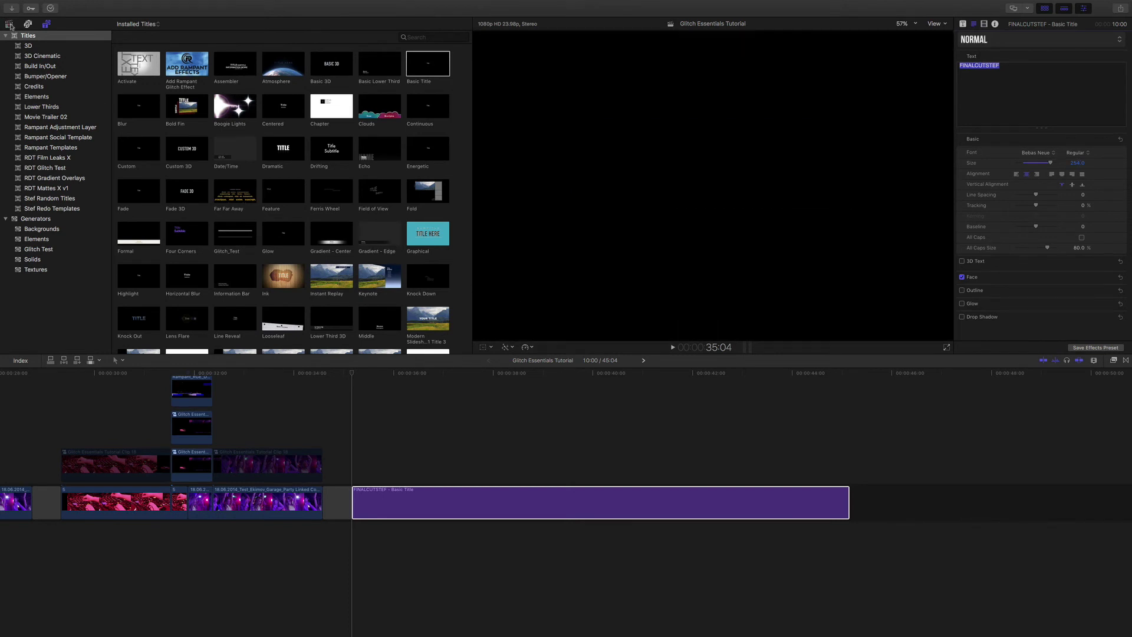
{"action": "left_click", "coordinate": [43, 98]}
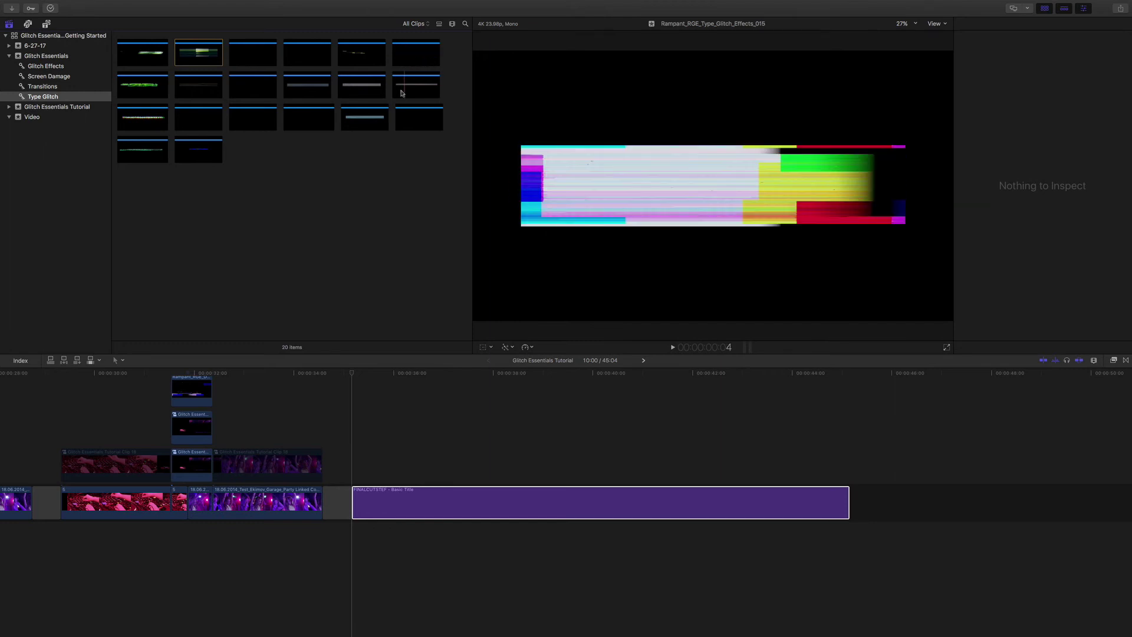
{"action": "left_click", "coordinate": [407, 55]}
{"action": "left_click_drag", "start_coordinate": [411, 194], "coordinate": [411, 466]}
{"action": "left_click", "coordinate": [411, 374]}
{"action": "left_click_drag", "start_coordinate": [410, 374], "coordinate": [405, 374]}
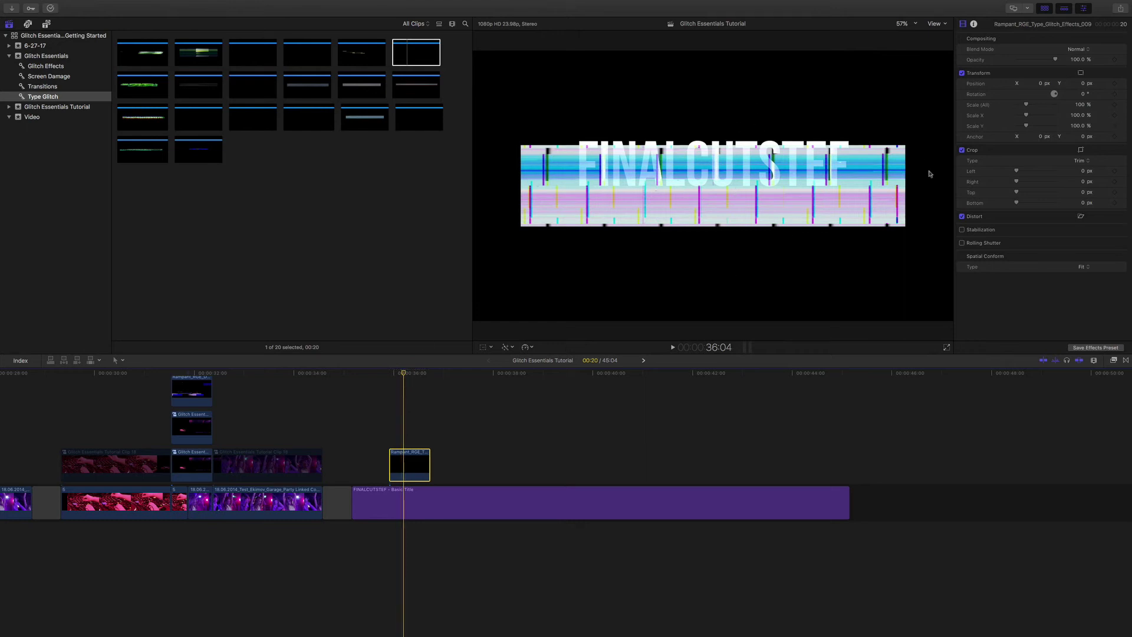
- Set the glitch overlay's position to X 21, Y 8, its spatial conform to None and its scale to 87%
{"action": "left_click_drag", "start_coordinate": [1043, 86], "coordinate": [1083, 86]}
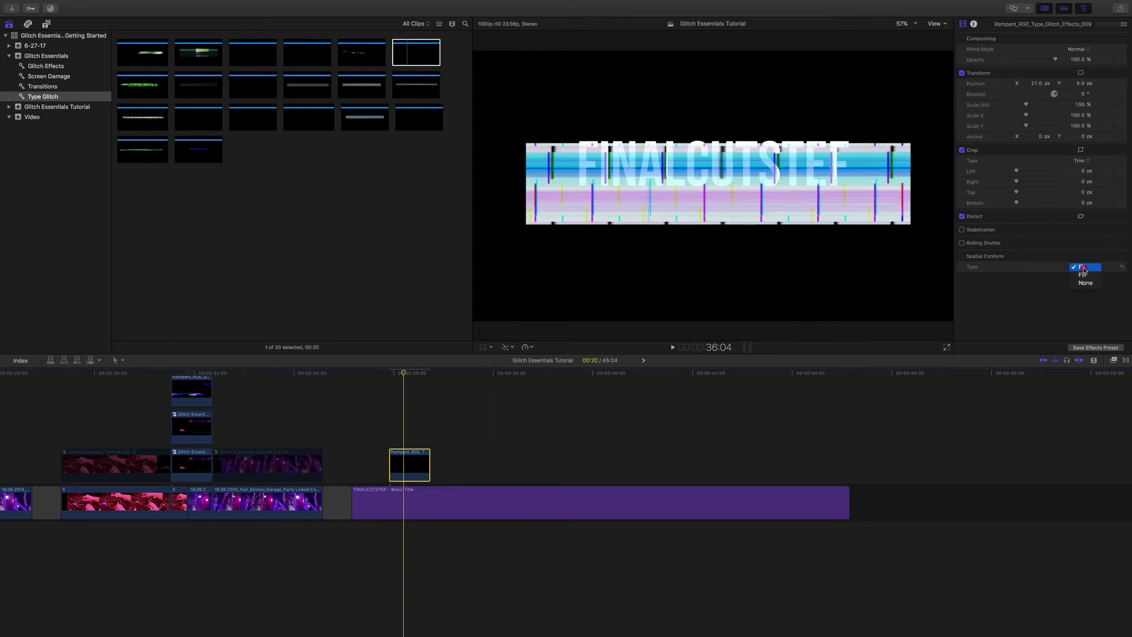
{"action": "left_click", "coordinate": [1084, 283]}
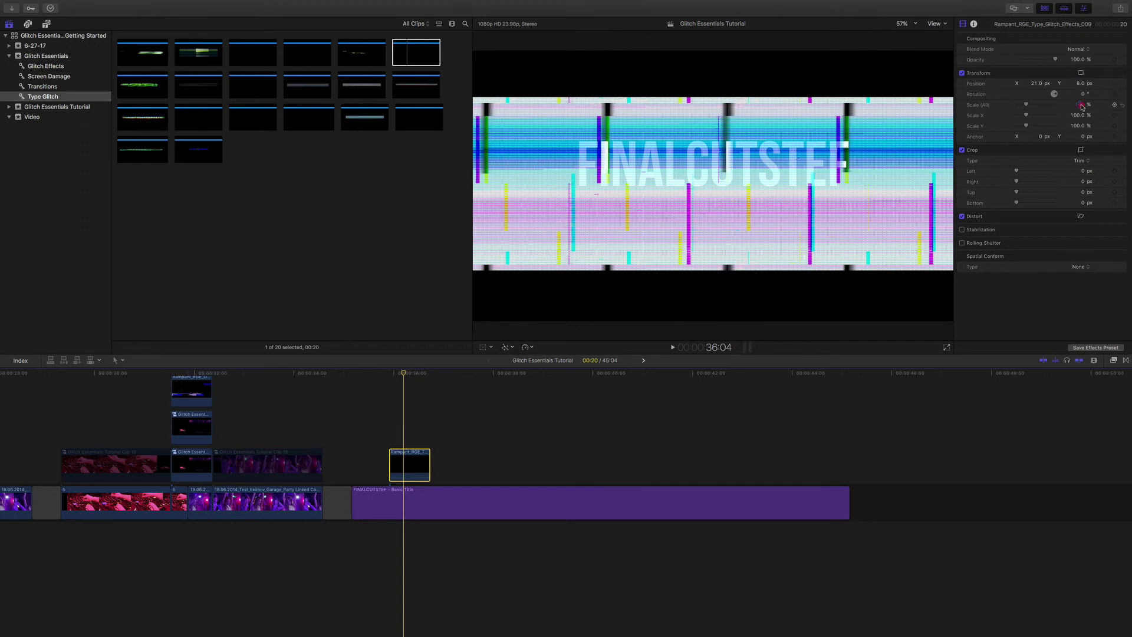
{"action": "left_click_drag", "start_coordinate": [1082, 107], "coordinate": [1074, 107]}
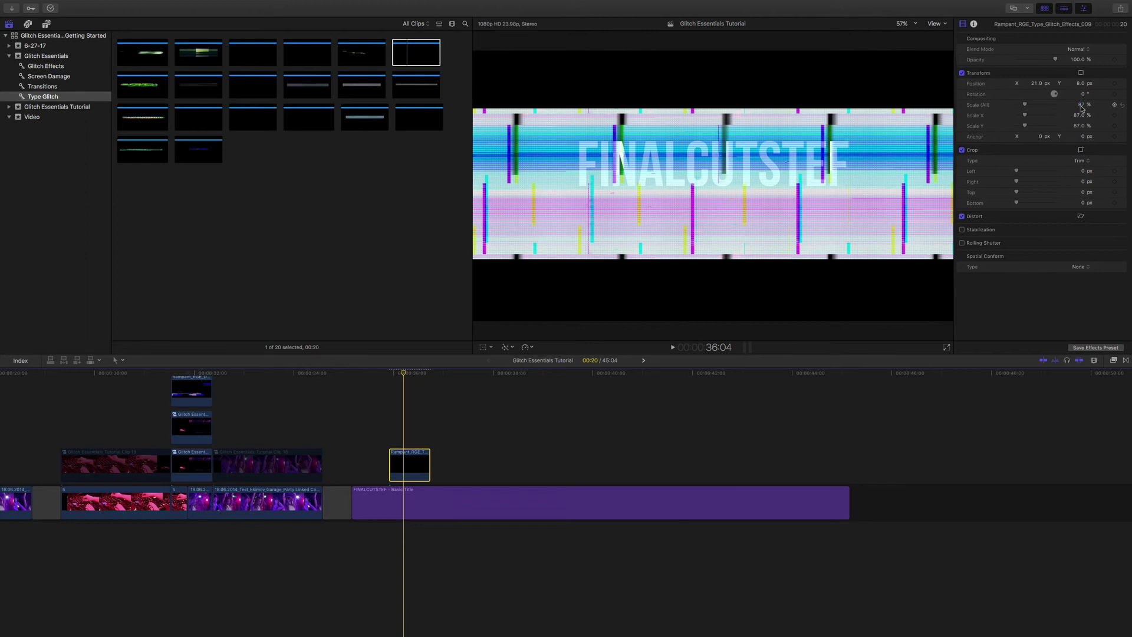
{"action": "left_click", "coordinate": [405, 377]}
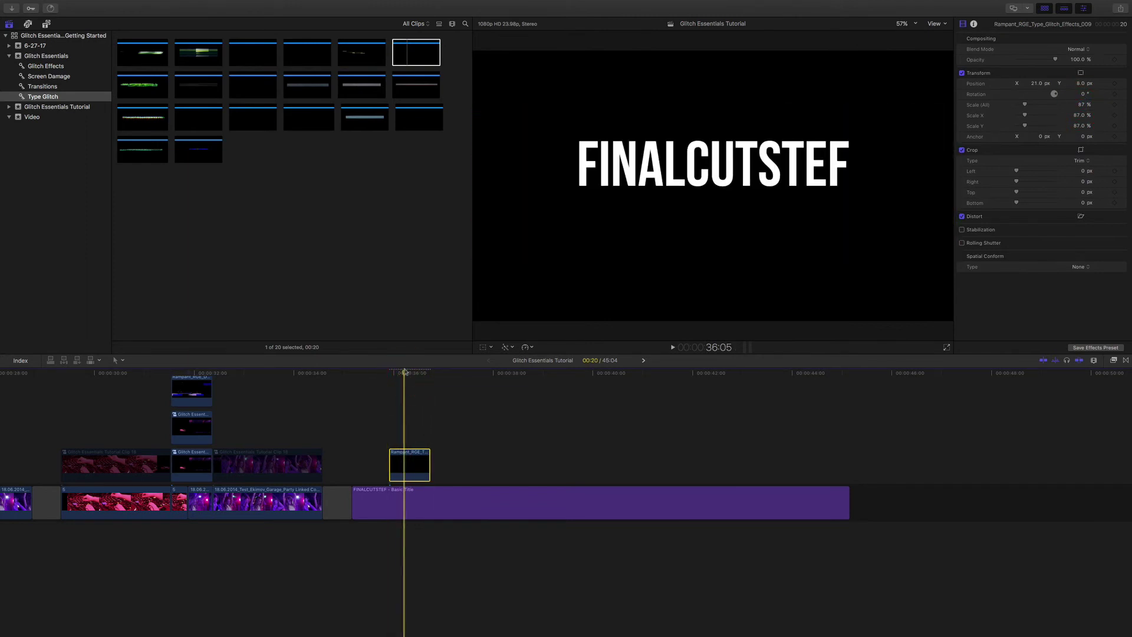
- Set the glitch overlay's blend mode to Screen and preview it over the title from before the overlay
{"action": "left_click", "coordinate": [404, 462]}
{"action": "left_click", "coordinate": [1082, 51]}
{"action": "left_click", "coordinate": [1023, 113]}
{"action": "left_click", "coordinate": [373, 373]}
{"action": "key", "text": "space"}
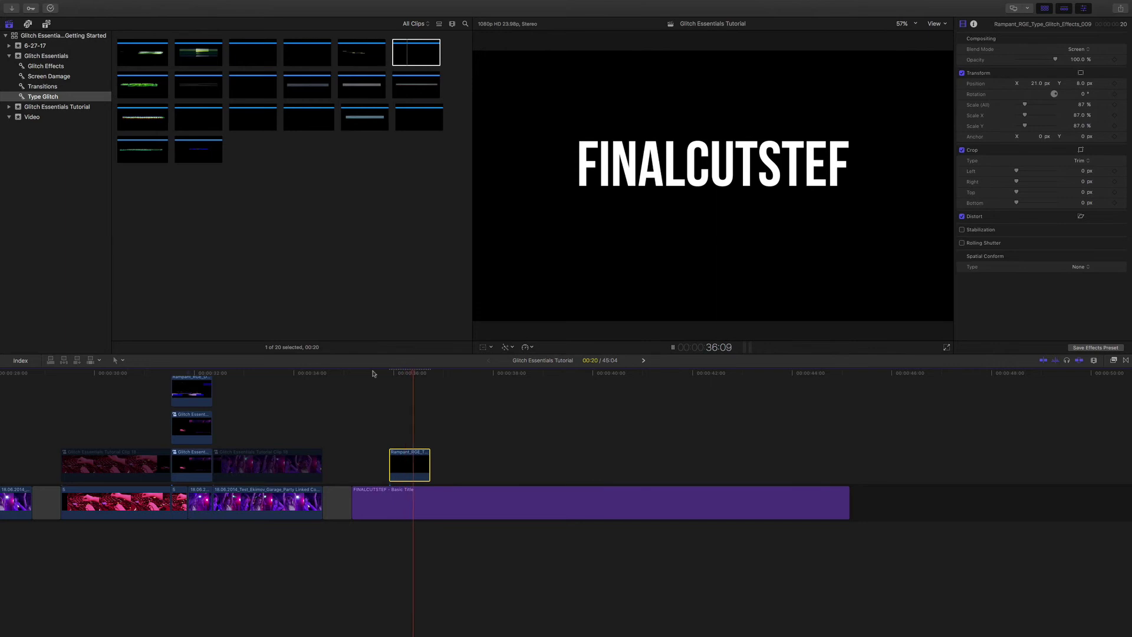
{"action": "key", "text": "space"}
{"action": "left_click", "coordinate": [412, 375]}
{"action": "left_click_drag", "start_coordinate": [413, 378], "coordinate": [398, 383]}
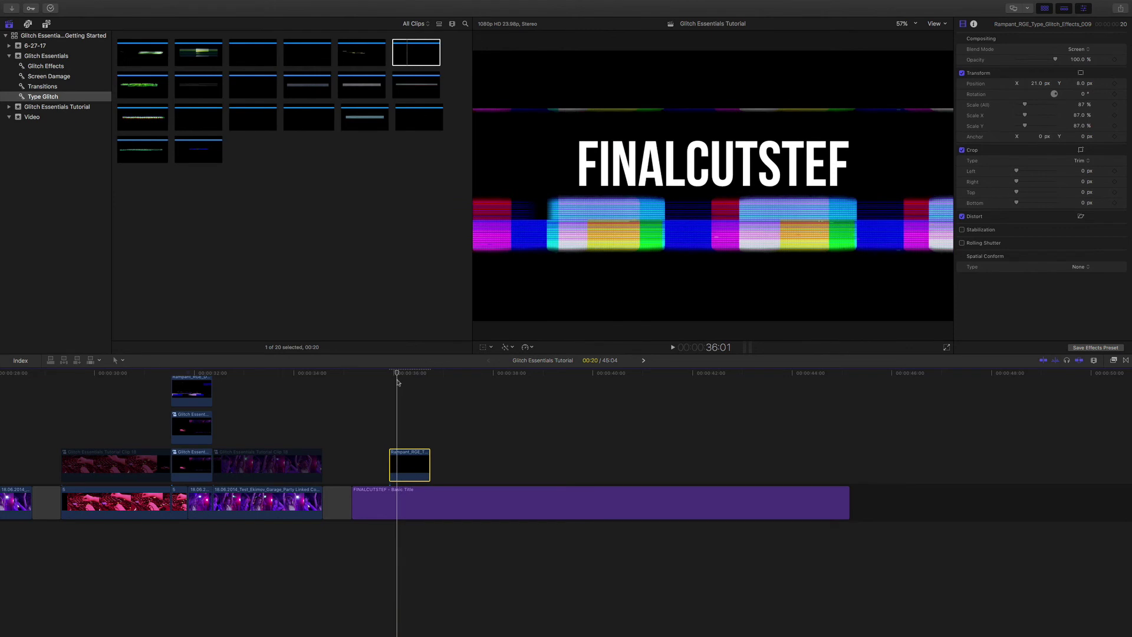
- Duplicate the glitch overlay and the title directly above the originals, and disable the topmost overlay and the primary storyline title
{"action": "left_click", "coordinate": [398, 467]}
{"action": "left_click_drag", "start_coordinate": [399, 467], "coordinate": [399, 429]}
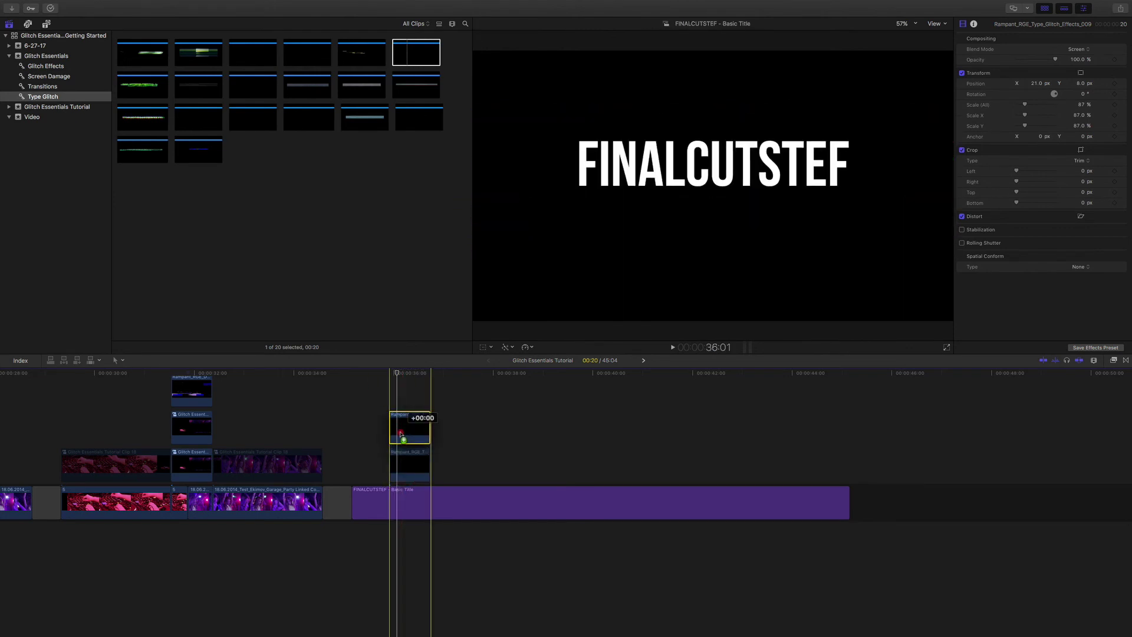
{"action": "left_click", "coordinate": [407, 507]}
{"action": "left_click_drag", "start_coordinate": [407, 507], "coordinate": [397, 475]}
{"action": "left_click", "coordinate": [408, 416]}
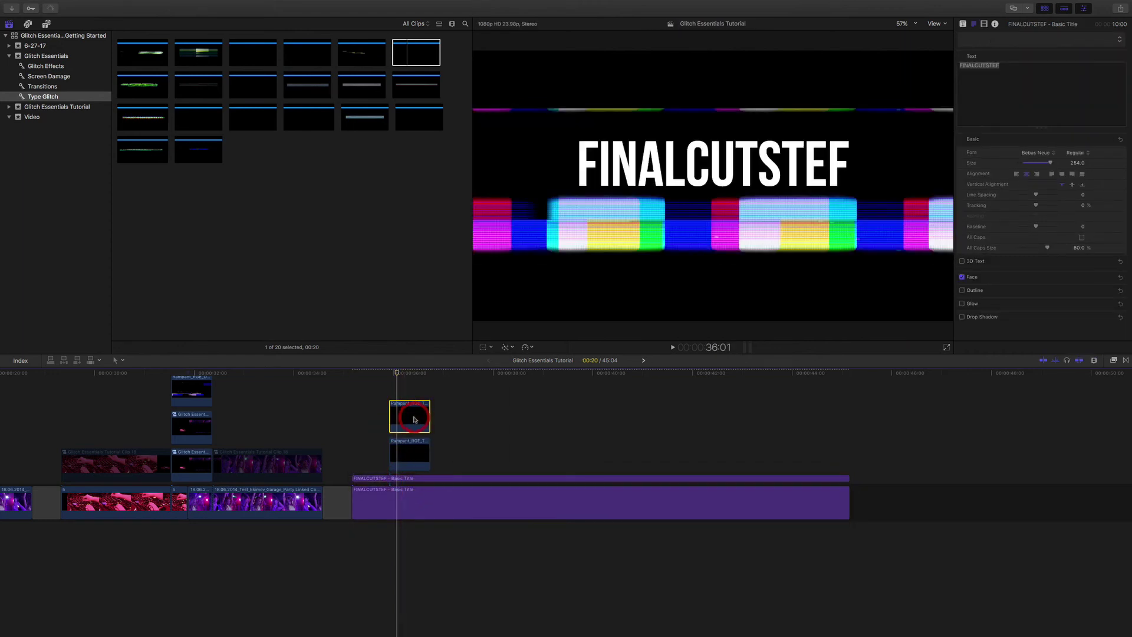
{"action": "left_click", "coordinate": [413, 496]}
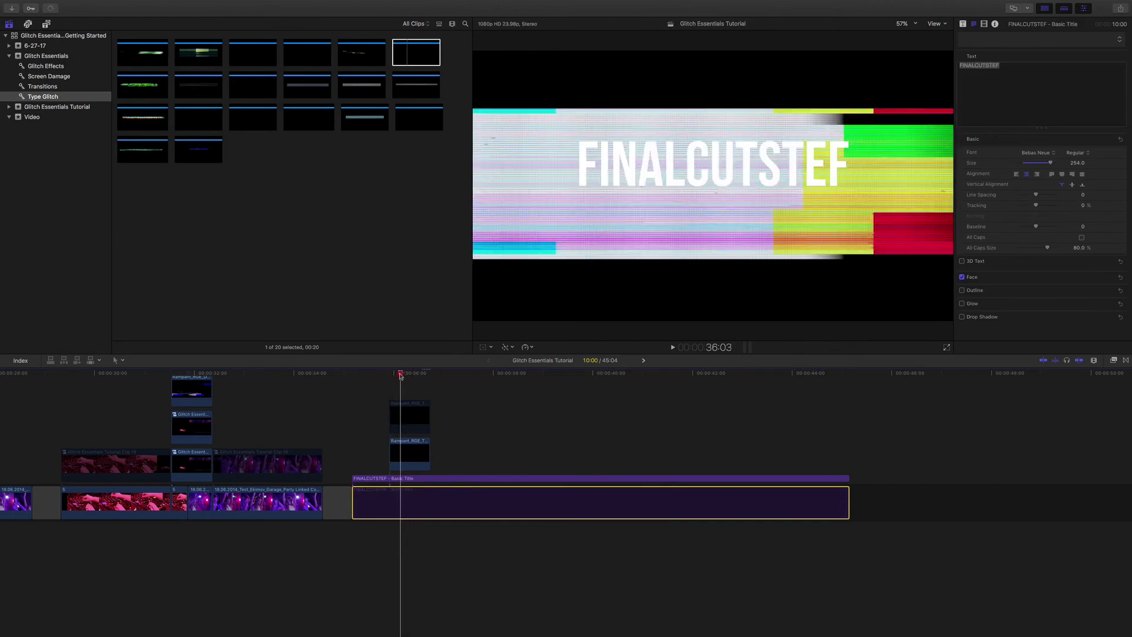
- Set the lower glitch overlay's blend mode to Stencil Alpha so it masks the duplicate title
{"action": "left_click", "coordinate": [412, 471]}
{"action": "left_click", "coordinate": [411, 478]}
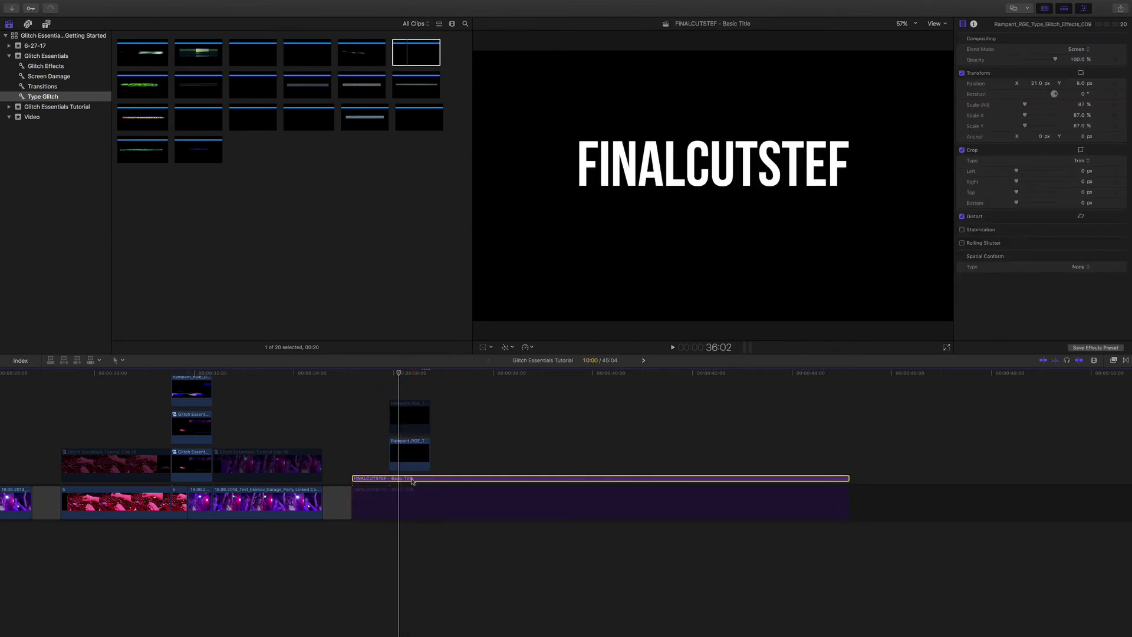
{"action": "left_click", "coordinate": [408, 461]}
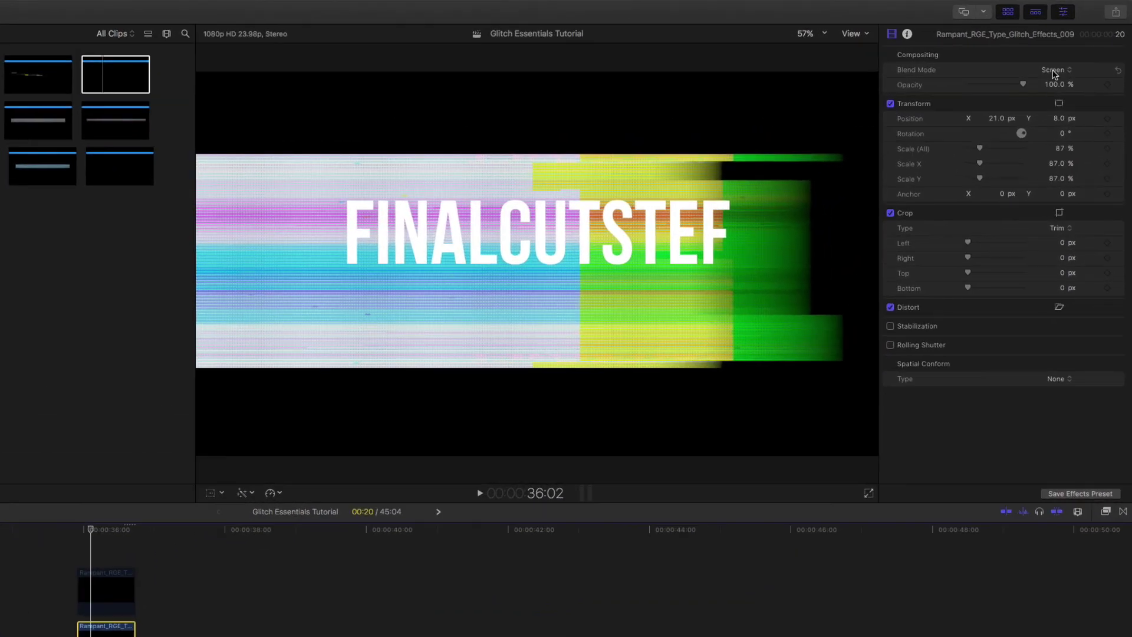
{"action": "left_click", "coordinate": [1078, 50]}
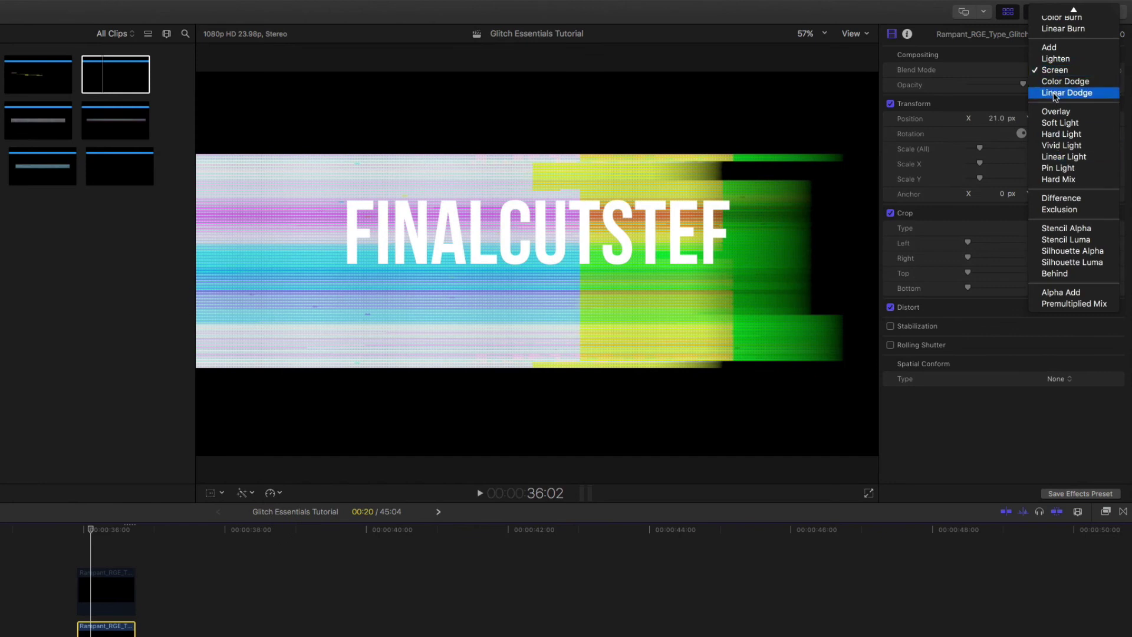
{"action": "left_click", "coordinate": [1076, 229]}
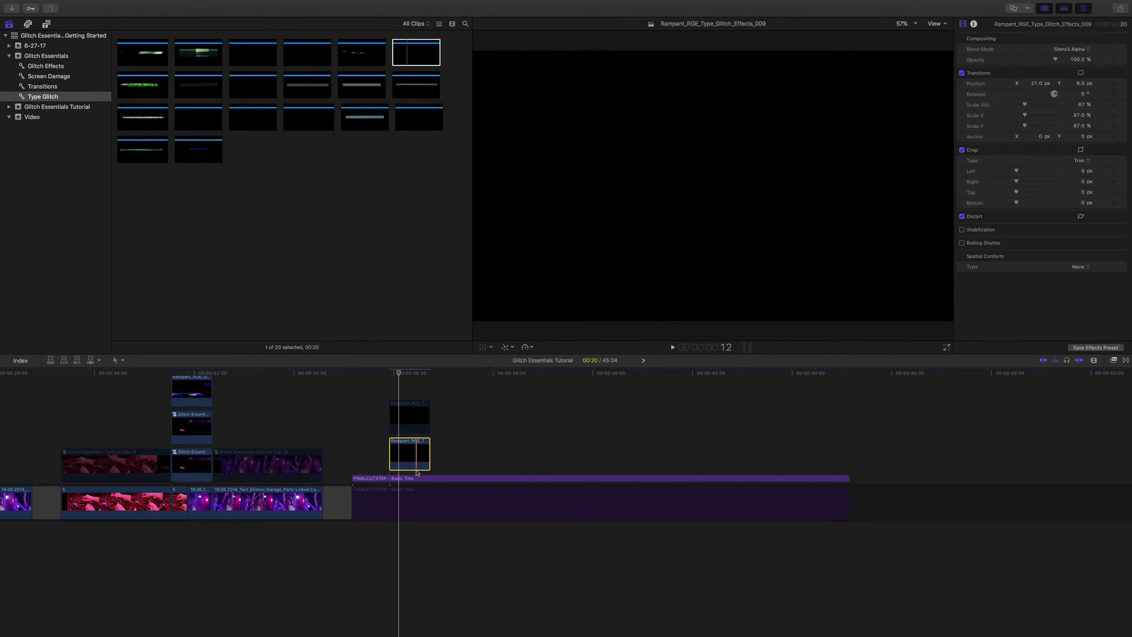
- Combine the duplicate title and the Stencil Alpha overlay into a new compound clip in the Glitch Essentials Tutorial event
{"action": "right_click", "coordinate": [411, 479]}
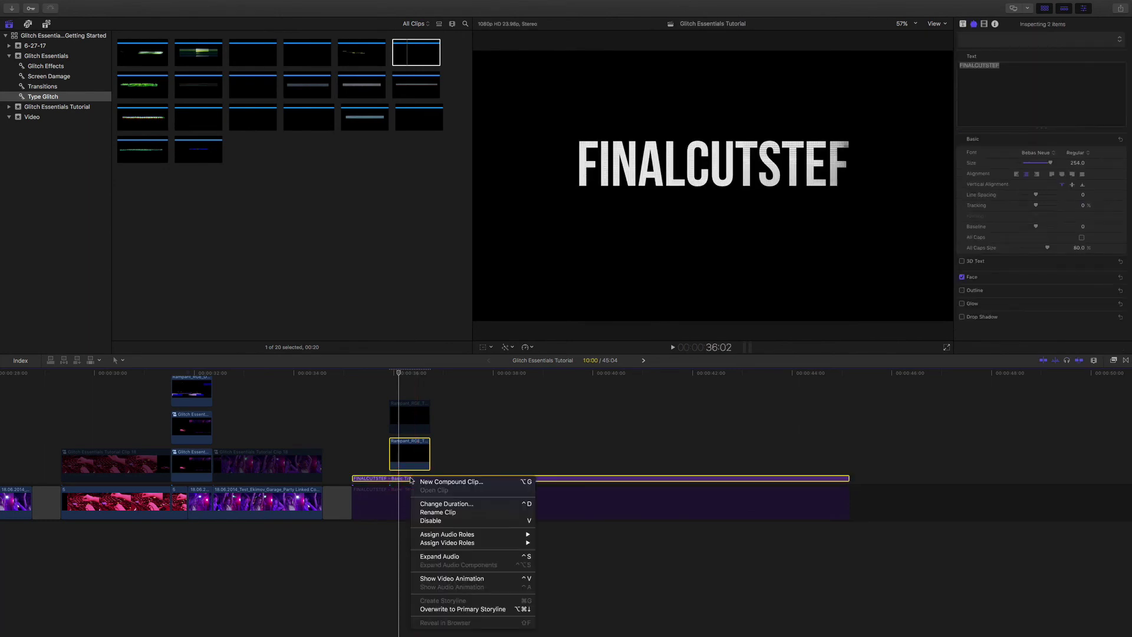
{"action": "left_click", "coordinate": [440, 482]}
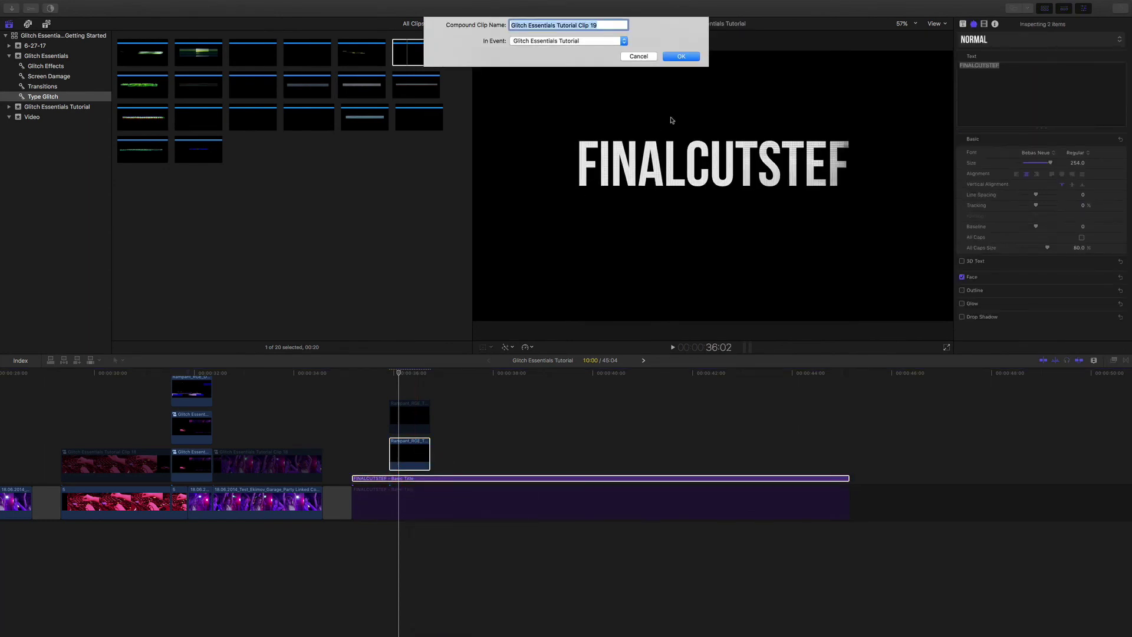
{"action": "left_click", "coordinate": [683, 57]}
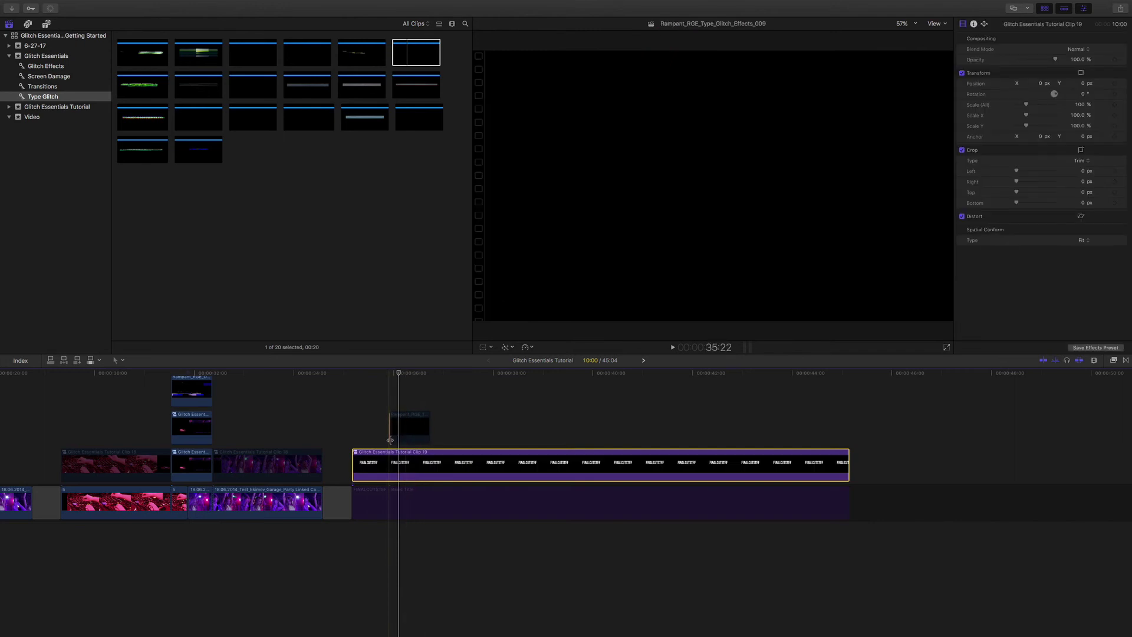
- Split the title compound clip at the start and end of the disabled glitch overlay above it
{"action": "left_click", "coordinate": [392, 465]}
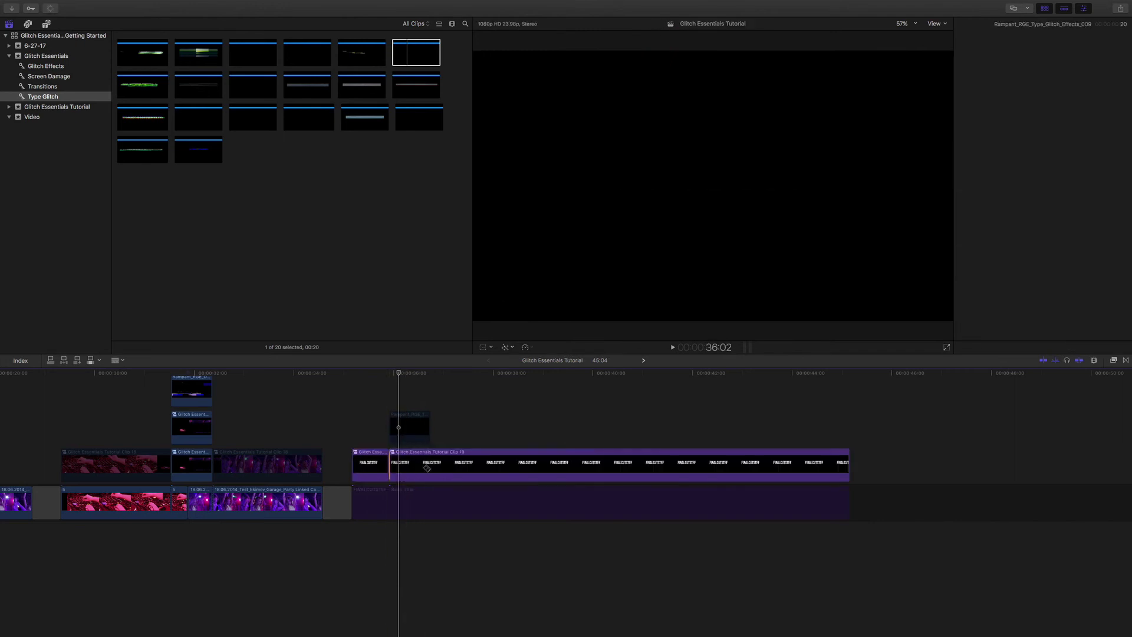
{"action": "left_click", "coordinate": [434, 465]}
{"action": "key", "text": "a"}
- Disable the first and last pieces of the split compound clip and scrub the title to 36:02
{"action": "left_click", "coordinate": [371, 466]}
{"action": "key", "text": "v"}
{"action": "left_click", "coordinate": [467, 466]}
{"action": "key", "text": "v"}
{"action": "left_click", "coordinate": [384, 375]}
{"action": "mouse_move", "coordinate": [384, 376]}
{"action": "left_mouse_down"}
{"action": "mouse_move", "coordinate": [415, 375]}
{"action": "mouse_move", "coordinate": [400, 381]}
{"action": "left_mouse_up"}
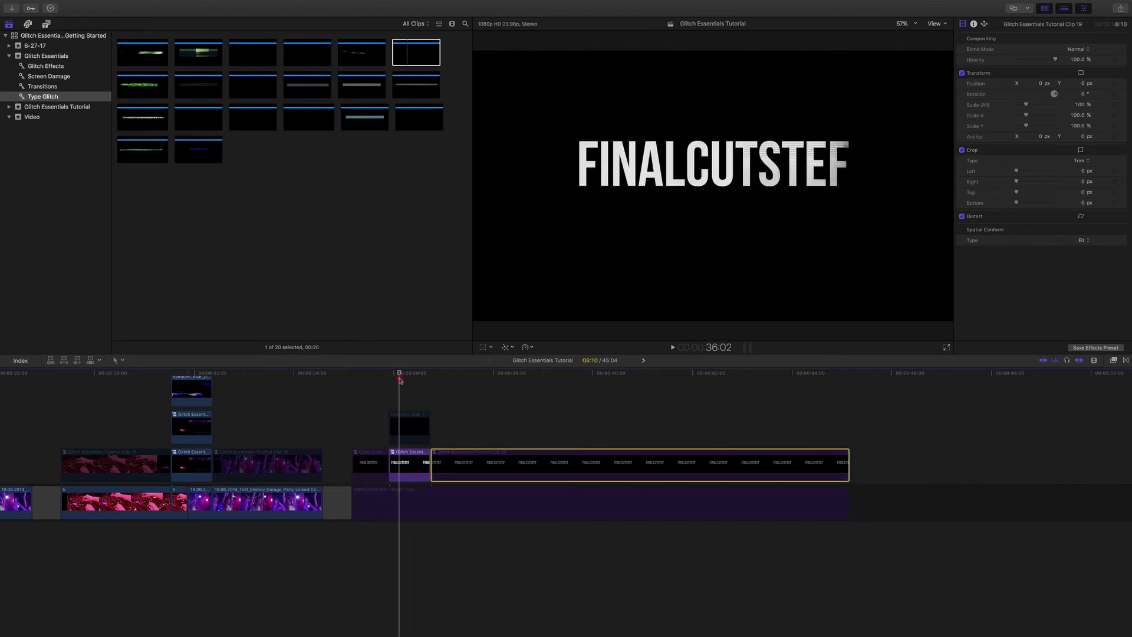
- Inside the title compound clip, scale the FINALCUTSTEF title to 162% at position X -23.2, Y 30.0 px, and return to the main timeline
{"action": "double_click", "coordinate": [405, 459]}
{"action": "left_click", "coordinate": [59, 505]}
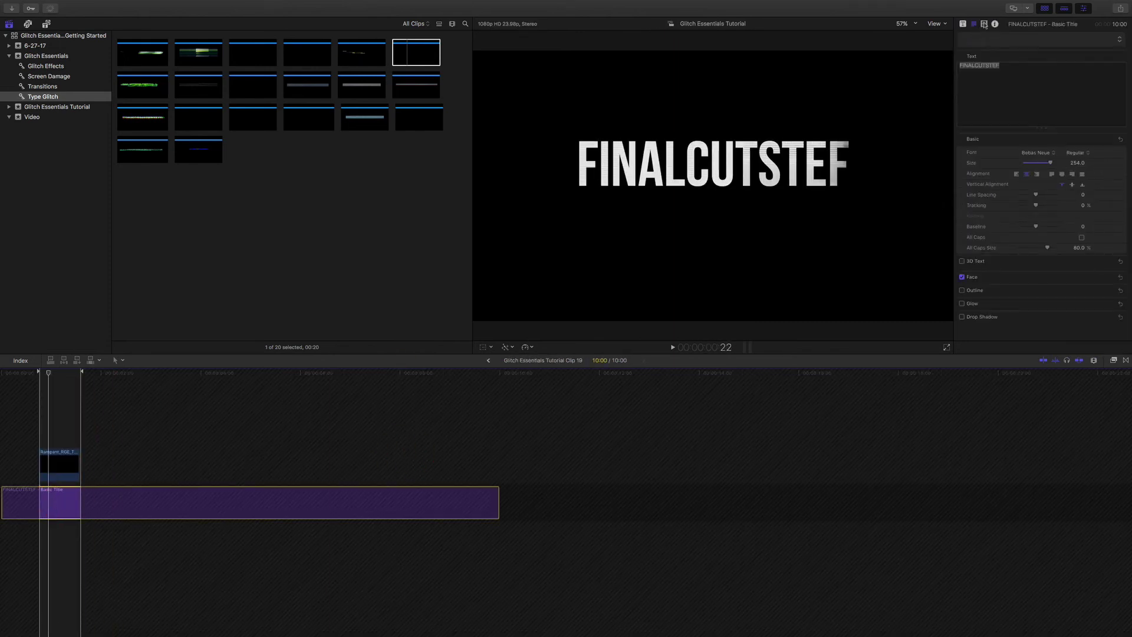
{"action": "left_click", "coordinate": [984, 24]}
{"action": "left_click_drag", "start_coordinate": [1081, 104], "coordinate": [1029, 86]}
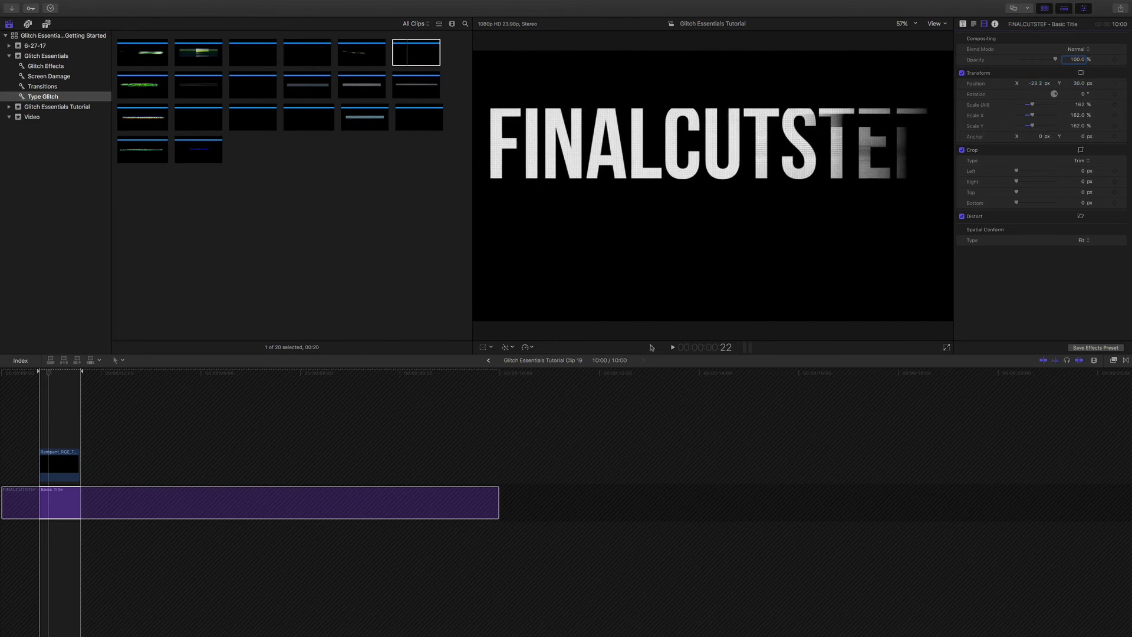
{"action": "left_click", "coordinate": [489, 362]}
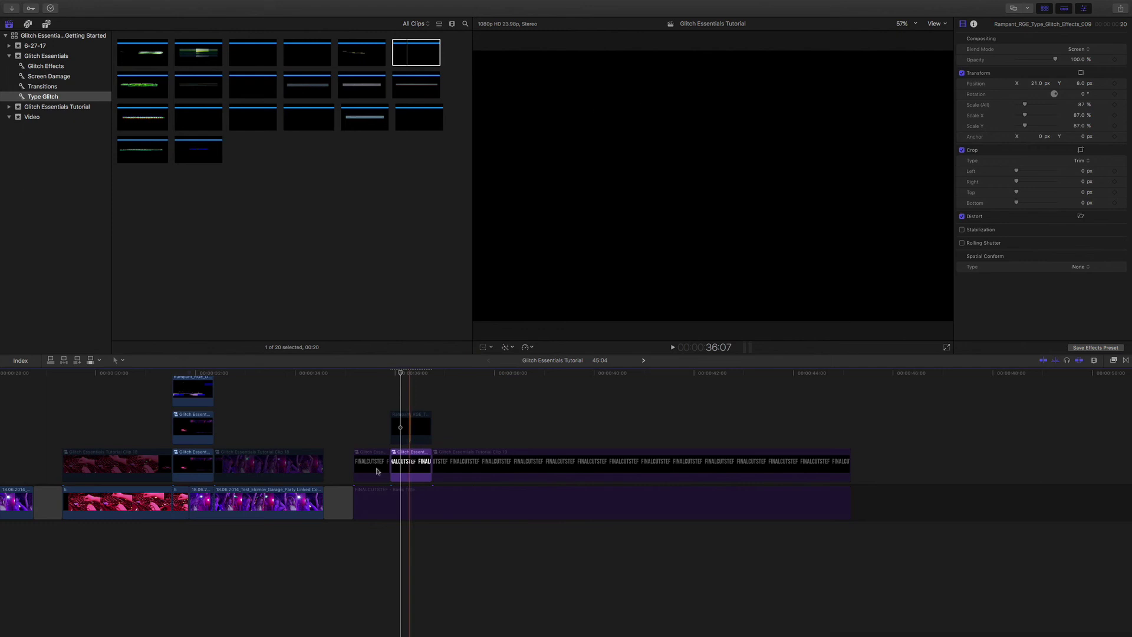
- Re-enable the base FINALCUTSTEF title and play the glitch section back from just before its start
{"action": "left_click", "coordinate": [406, 506]}
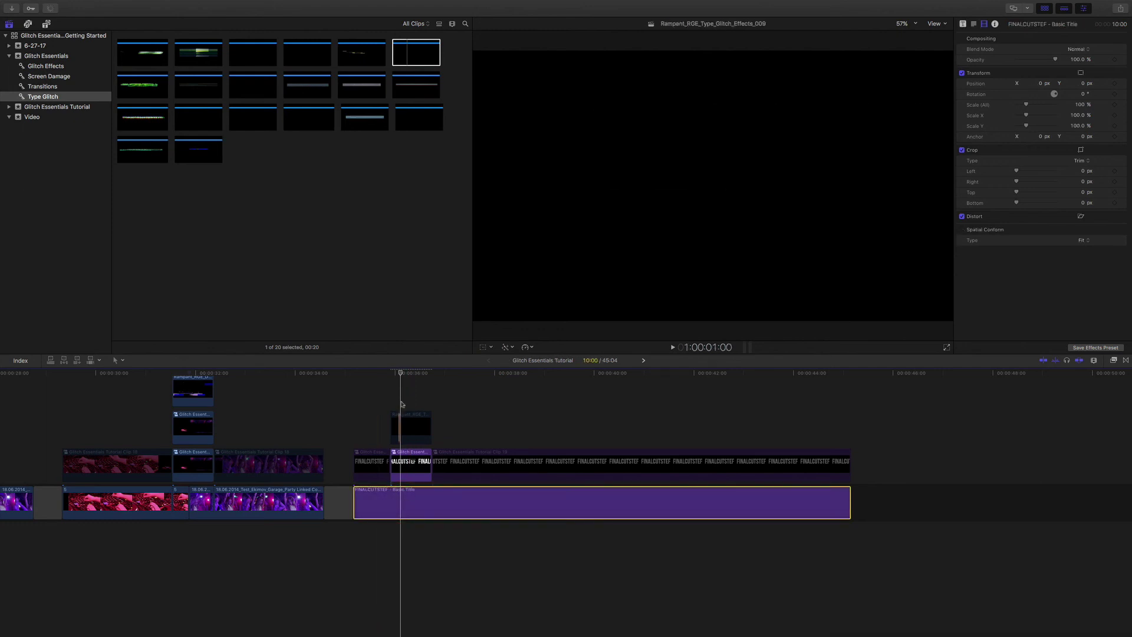
{"action": "left_click", "coordinate": [392, 373]}
{"action": "left_click_drag", "start_coordinate": [391, 373], "coordinate": [376, 375]}
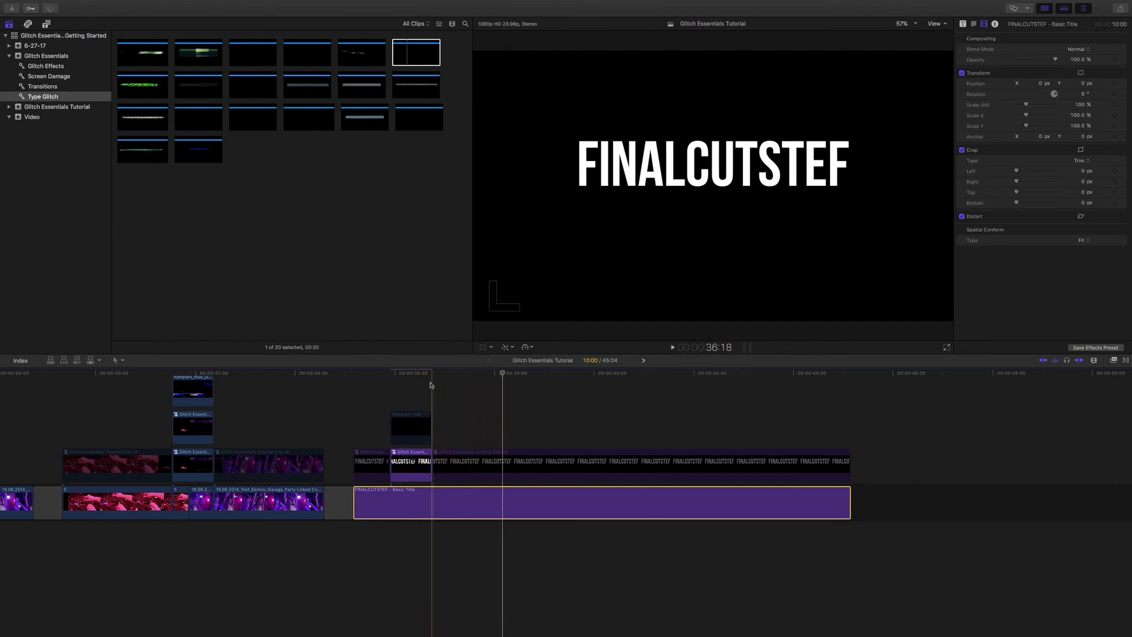
- Delete the glitch overlay and all compound clip pieces above the base FINALCUTSTEF title
{"action": "left_click_drag", "start_coordinate": [369, 382], "coordinate": [496, 462]}
{"action": "key", "text": "Delete"}
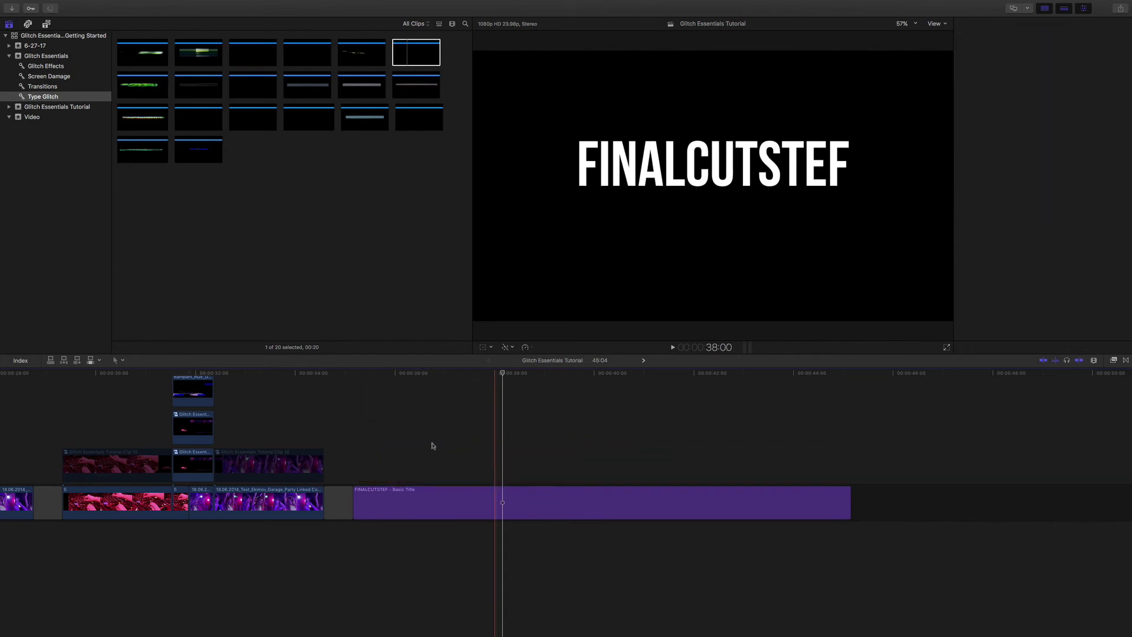
- Place the Rampant_RGE_Type_Glitch_Effects_002 overlay above the FINALCUTSTEF title at 35:22 and preview it
{"action": "left_click", "coordinate": [392, 374]}
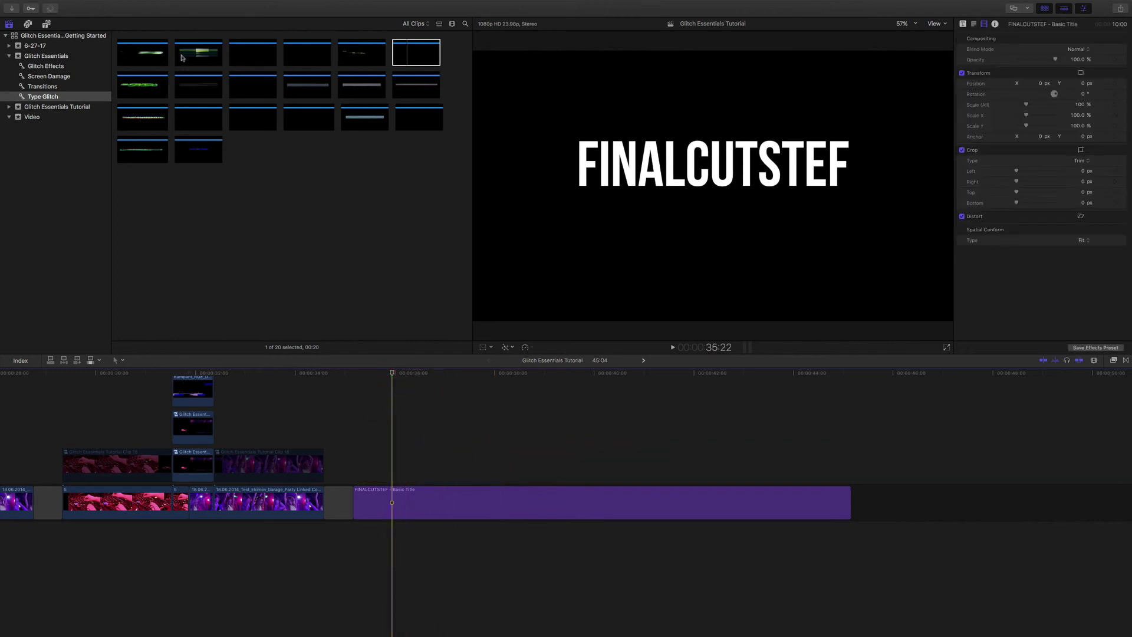
{"action": "left_click_drag", "start_coordinate": [199, 61], "coordinate": [397, 454]}
{"action": "left_click", "coordinate": [396, 374]}
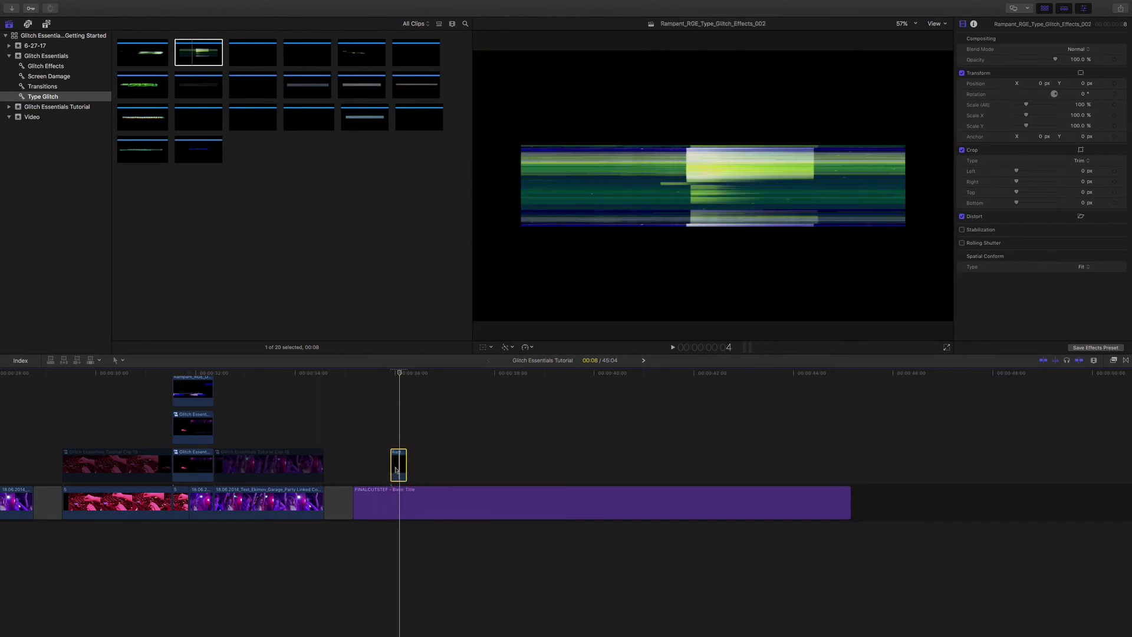
- Duplicate the glitch overlay and the FINALCUTSTEF title, stacking each copy directly above its original
{"action": "left_click_drag", "start_coordinate": [398, 463], "coordinate": [399, 428]}
{"action": "left_click", "coordinate": [399, 505]}
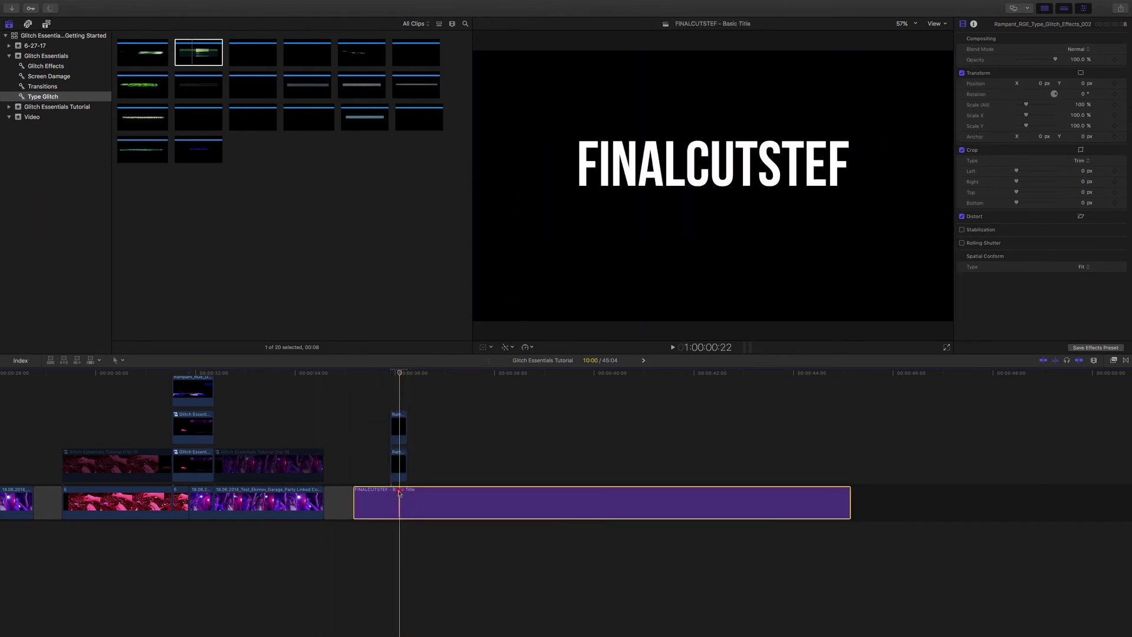
{"action": "left_click", "coordinate": [398, 453]}
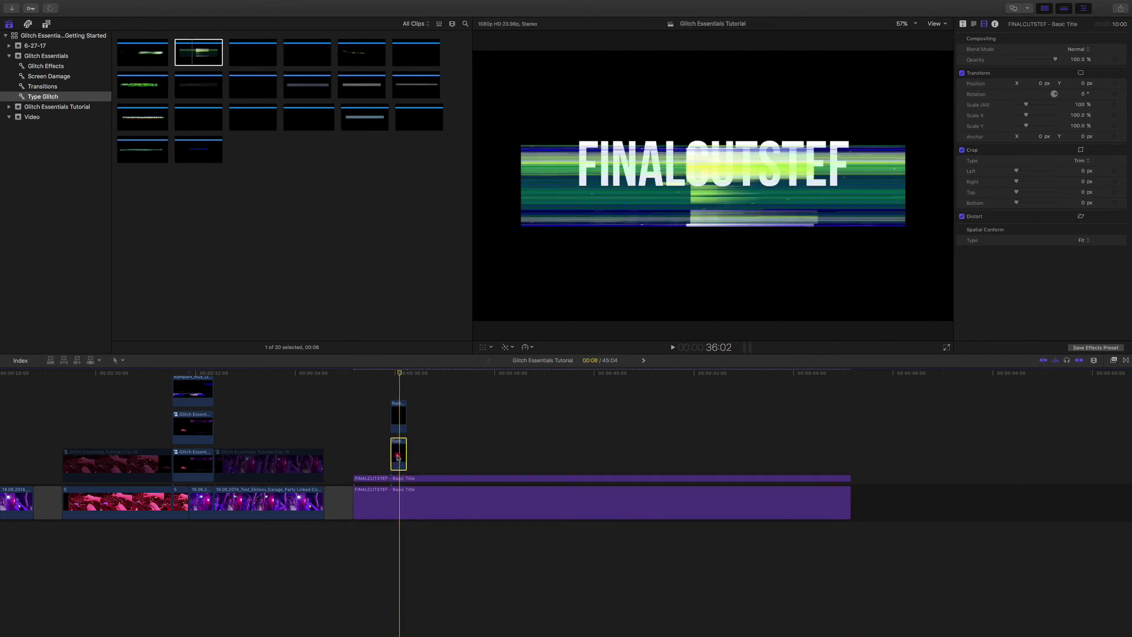
- Disable the upper glitch overlay and the base FINALCUTSTEF title
{"action": "left_click", "coordinate": [400, 416]}
{"action": "key", "text": "v"}
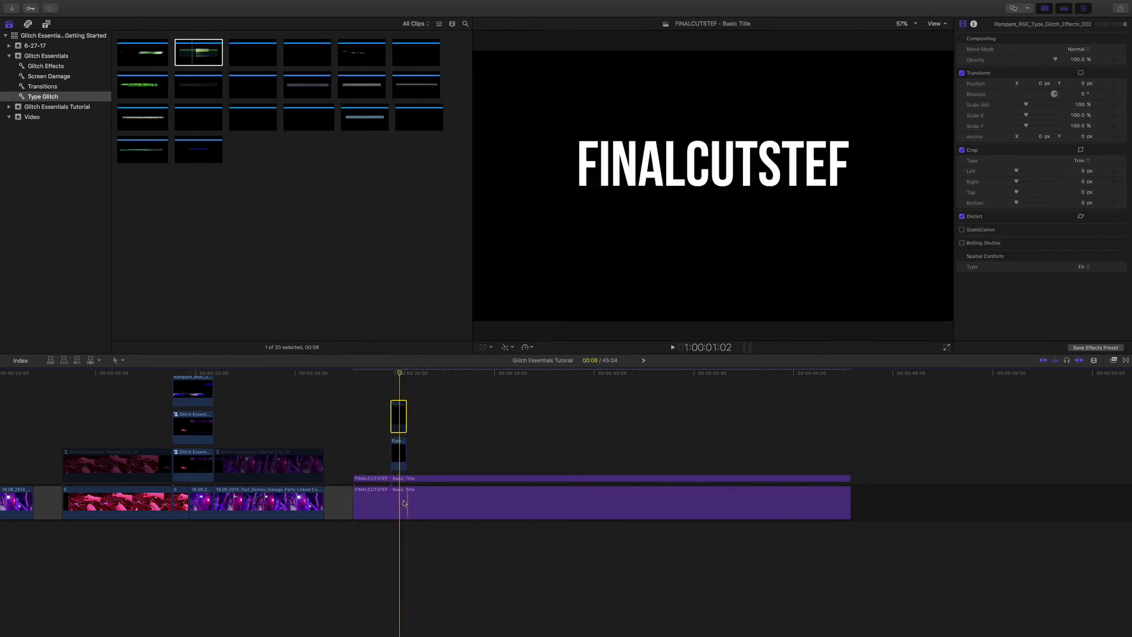
{"action": "left_click", "coordinate": [400, 501]}
{"action": "key", "text": "v"}
- Set the blend mode of the lower Type Glitch 002 overlay to Stencil Alpha
{"action": "left_click", "coordinate": [397, 458]}
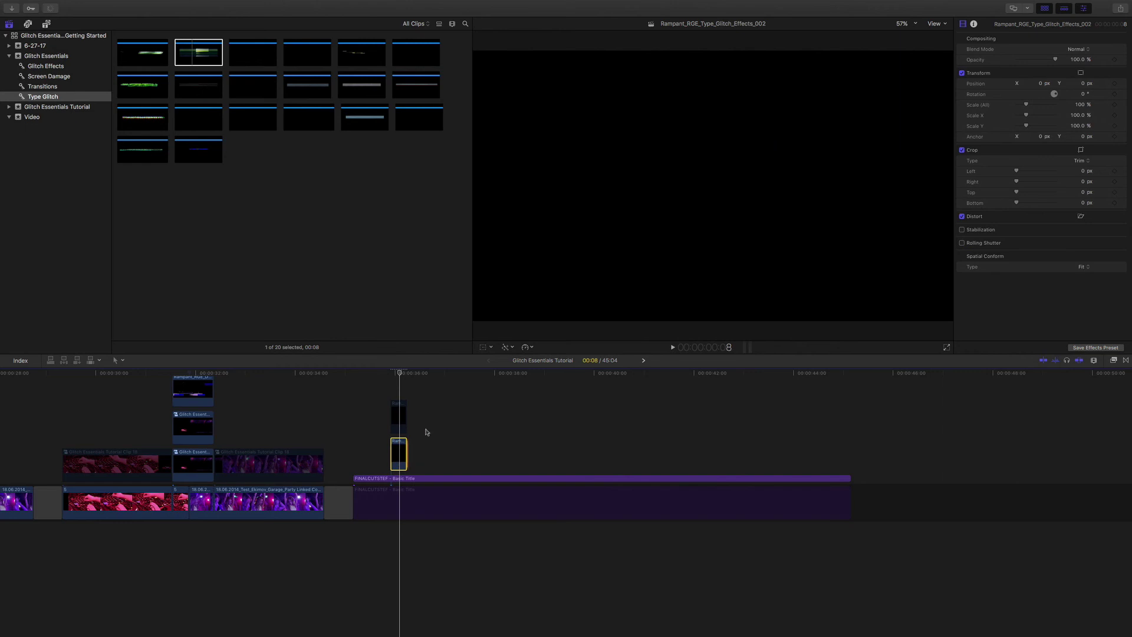
{"action": "left_click", "coordinate": [1085, 51]}
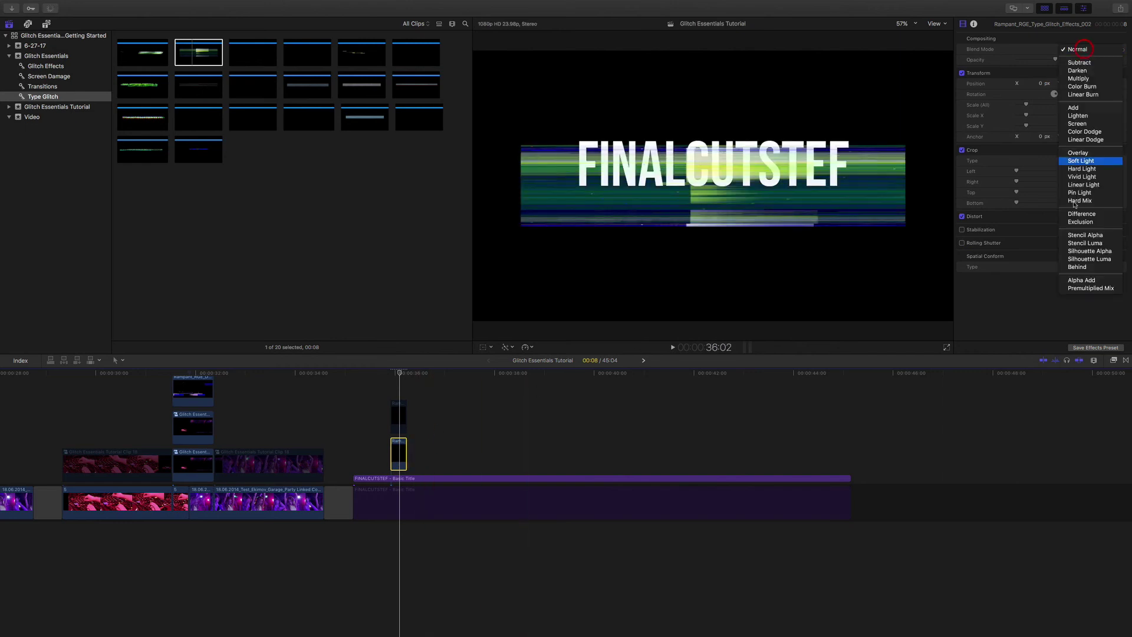
{"action": "left_click", "coordinate": [1082, 235]}
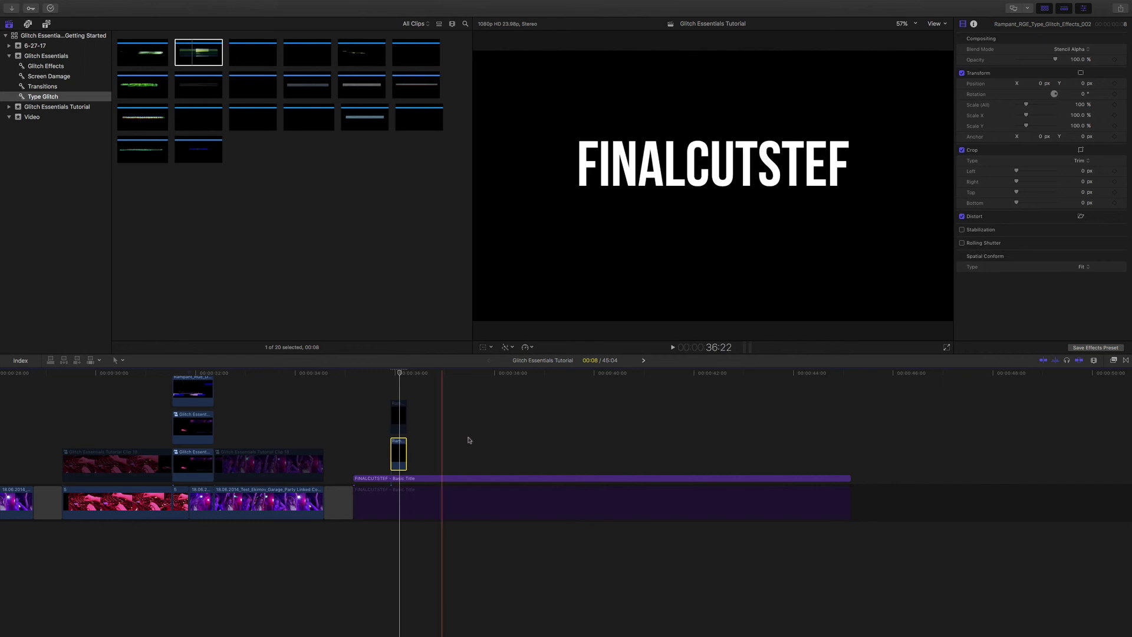
- Combine the duplicate title and the Stencil Alpha overlay into compound clip Glitch Essentials Tutorial Clip 20 in the Glitch Essentials Tutorial event
{"action": "left_click_drag", "start_coordinate": [366, 445], "coordinate": [407, 479]}
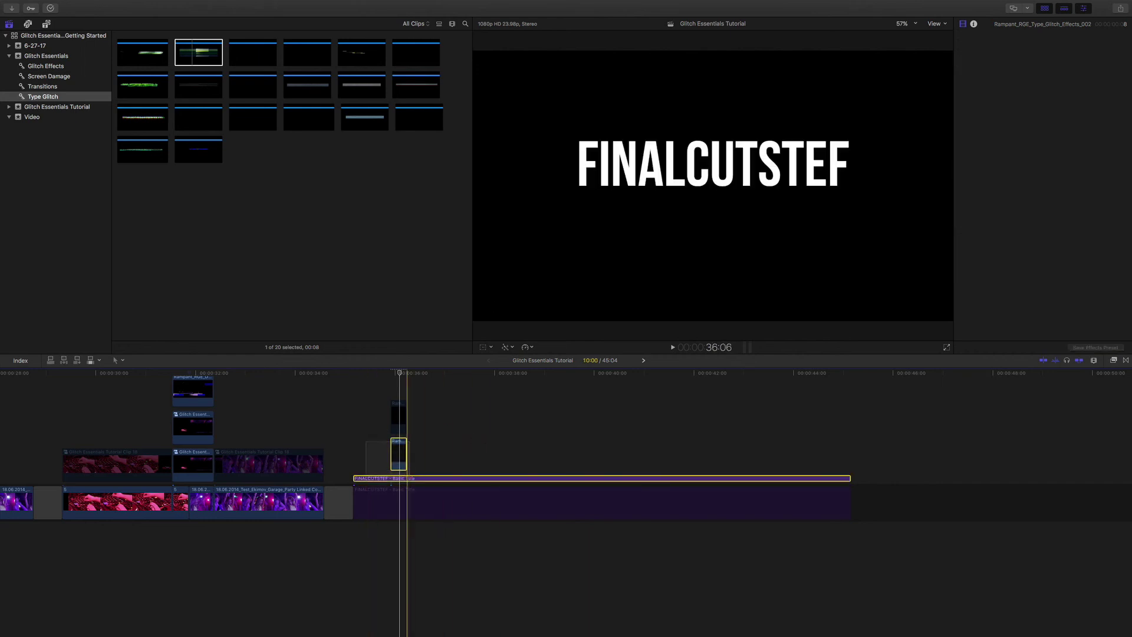
{"action": "right_click", "coordinate": [396, 465]}
{"action": "left_click", "coordinate": [427, 461]}
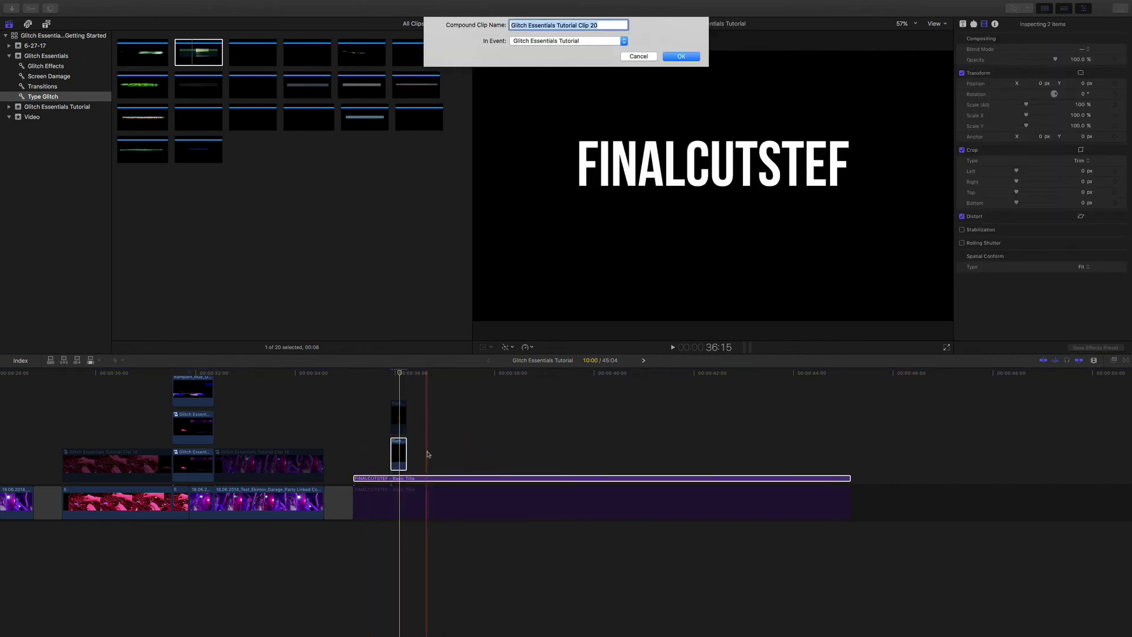
{"action": "left_click", "coordinate": [681, 56]}
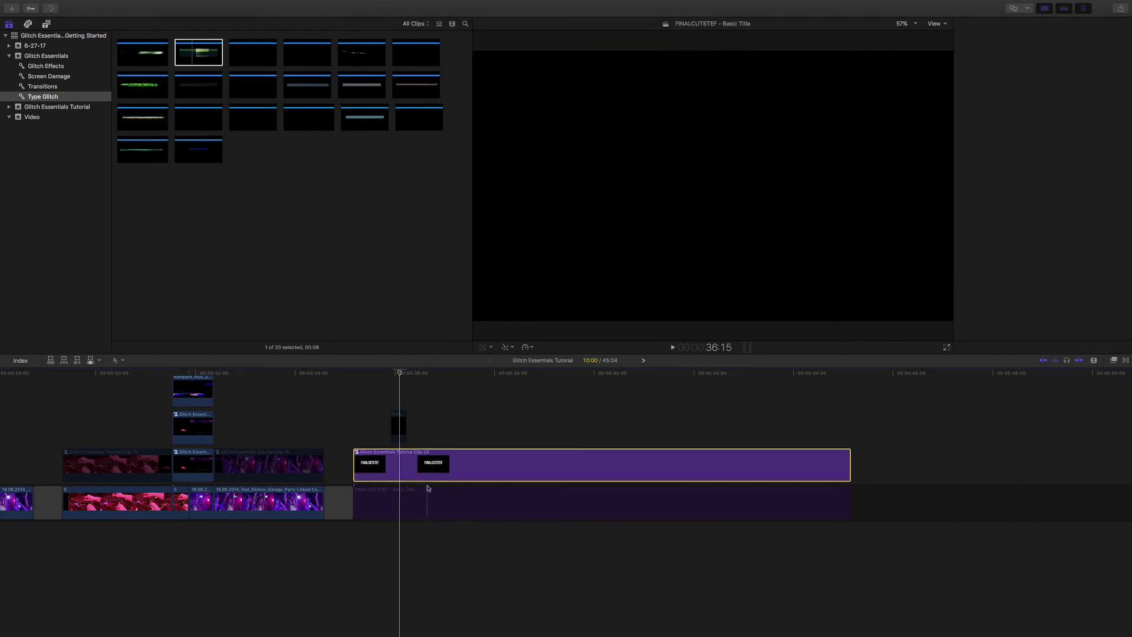
- Split the new compound clip at the start and end of the glitch overlay above it
{"action": "key", "text": "b"}
{"action": "left_click", "coordinate": [390, 463]}
{"action": "left_click", "coordinate": [408, 464]}
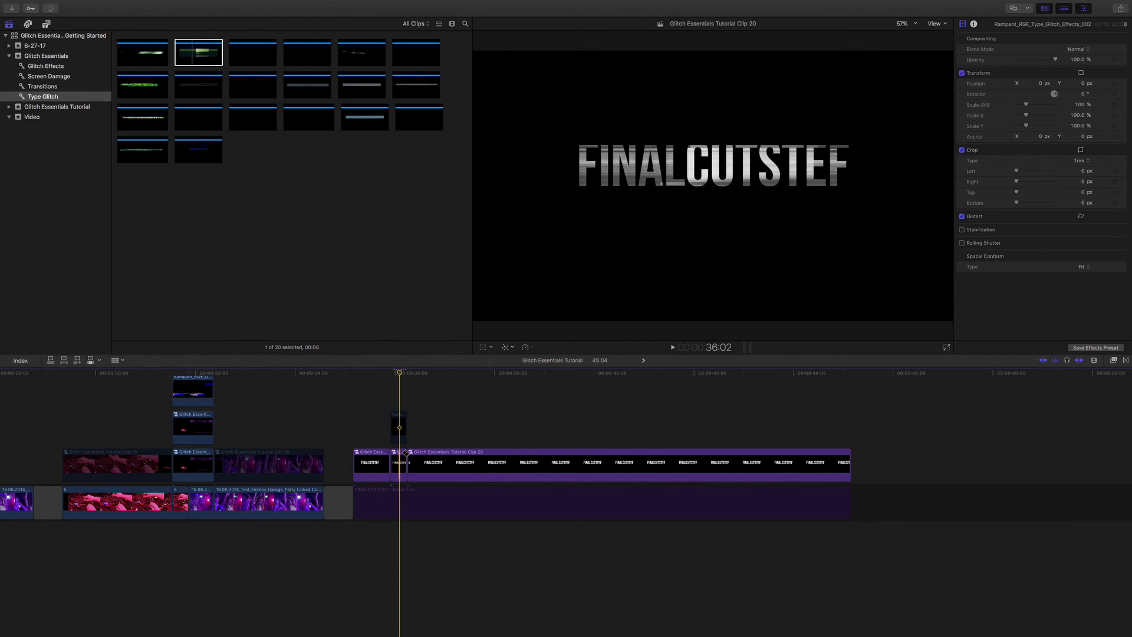
{"action": "key", "text": "a"}
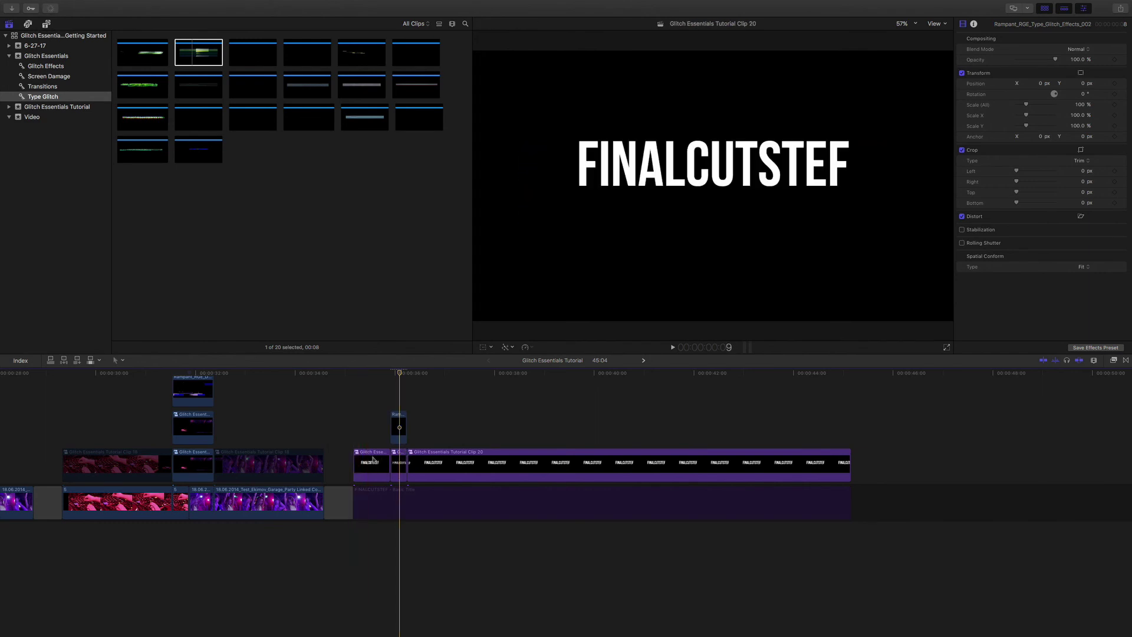
- Disable the outer compound clip pieces and the overlay above, leaving only the middle piece and the base title enabled
{"action": "left_click", "coordinate": [374, 472]}
{"action": "left_click", "coordinate": [460, 469]}
{"action": "left_click", "coordinate": [394, 508]}
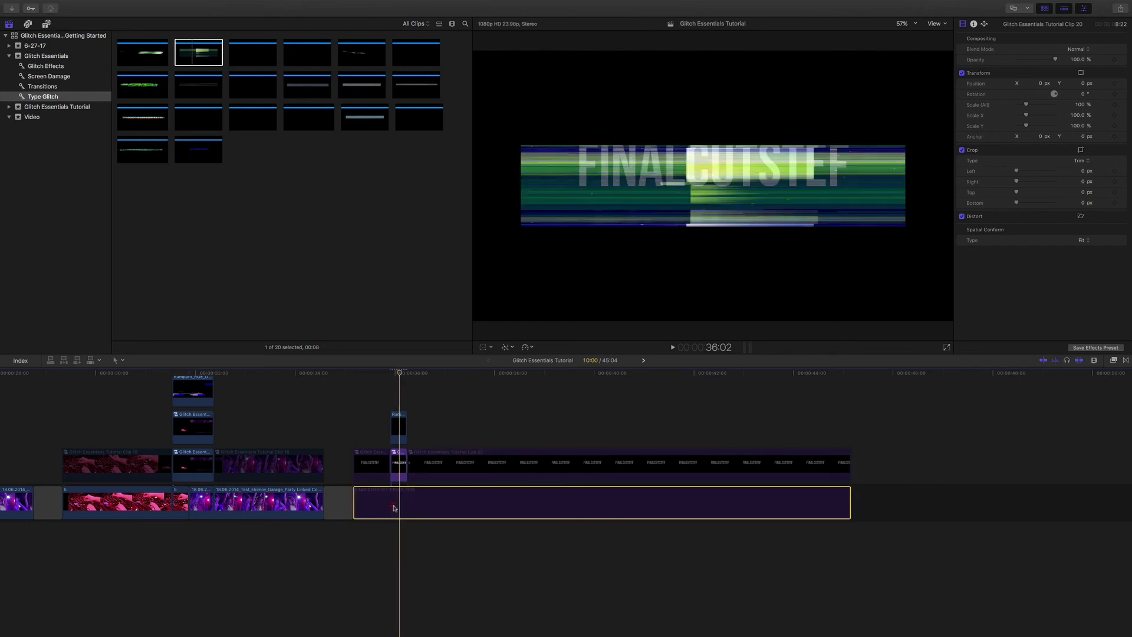
{"action": "left_click", "coordinate": [397, 457]}
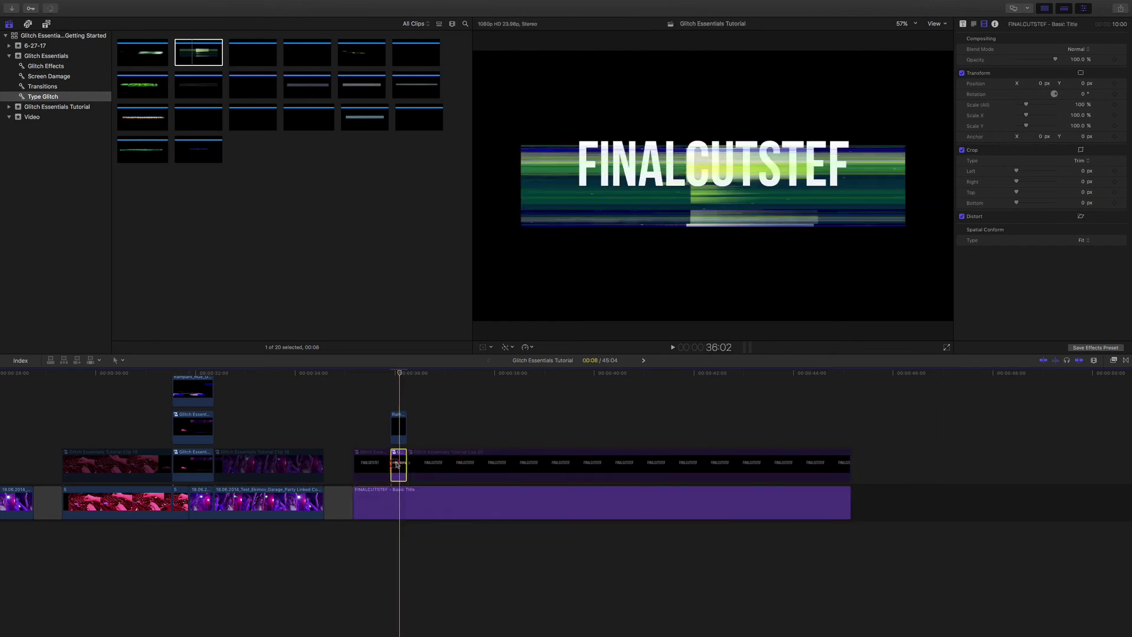
{"action": "left_click", "coordinate": [399, 426]}
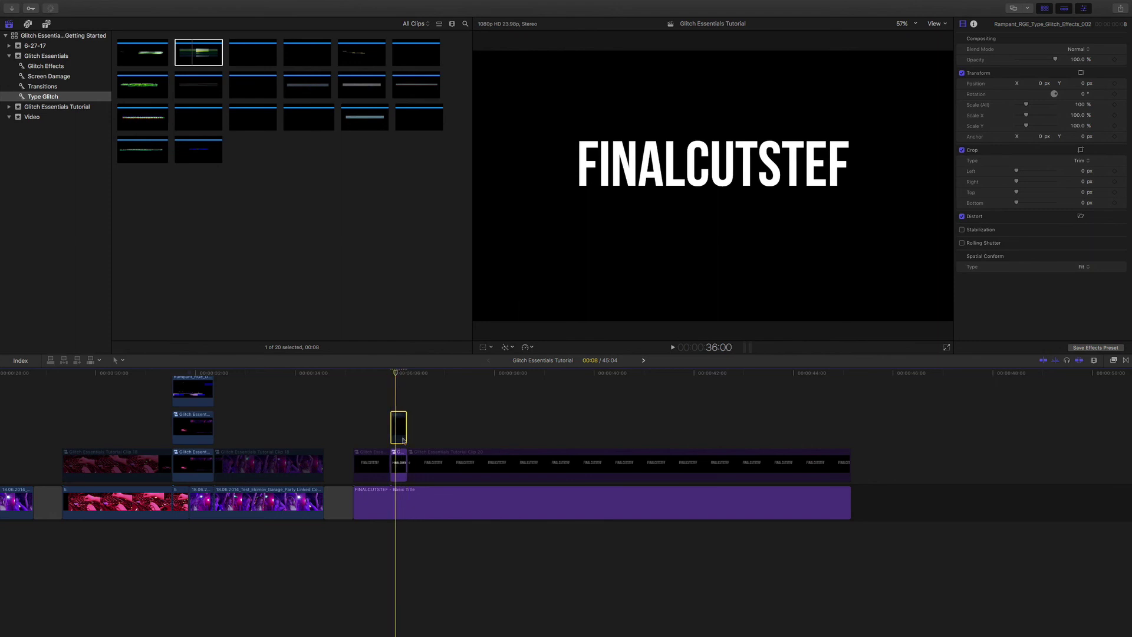
- Inside the middle compound piece, scale the title to 122%, shift it to X 24 px and adjust its Y position, and return to the main timeline
{"action": "double_click", "coordinate": [400, 459]}
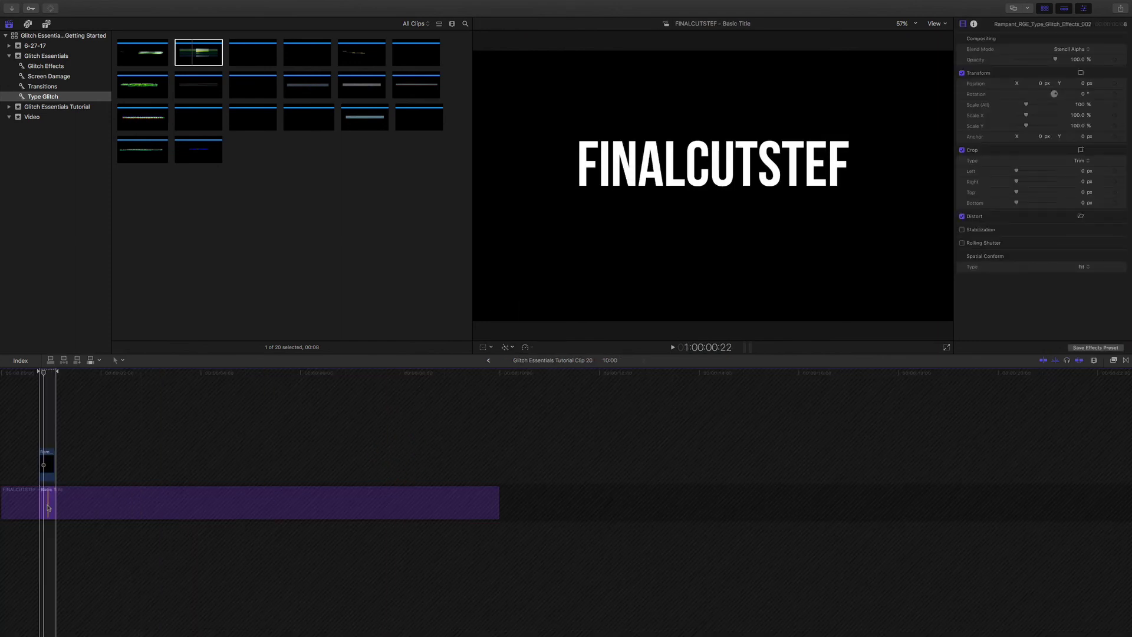
{"action": "left_click", "coordinate": [140, 498]}
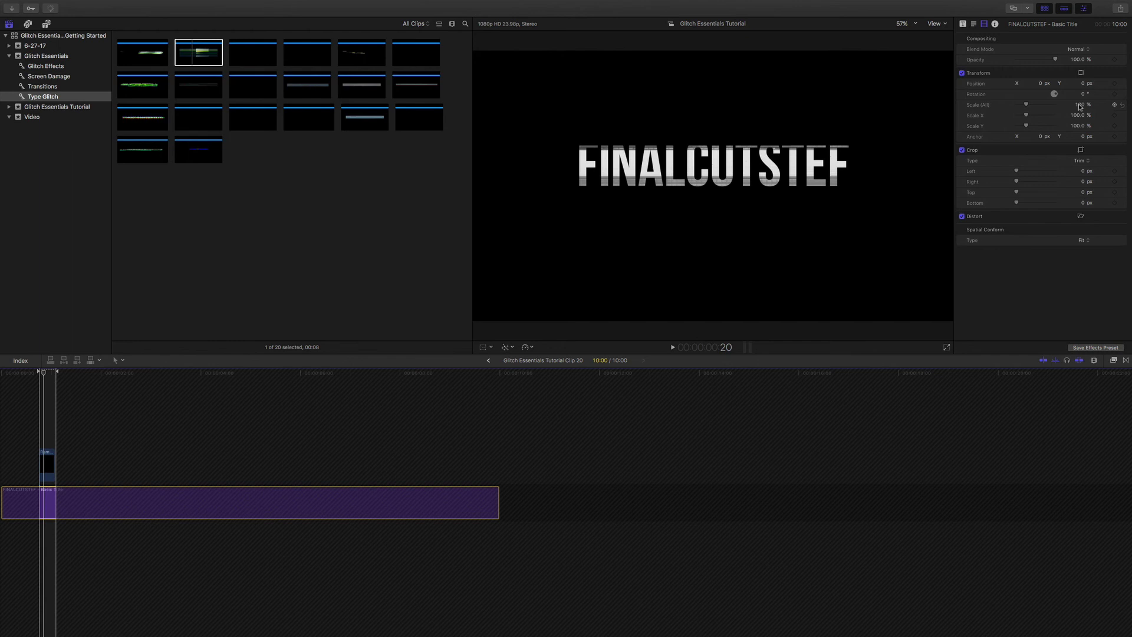
{"action": "left_click_drag", "start_coordinate": [1082, 106], "coordinate": [1054, 80]}
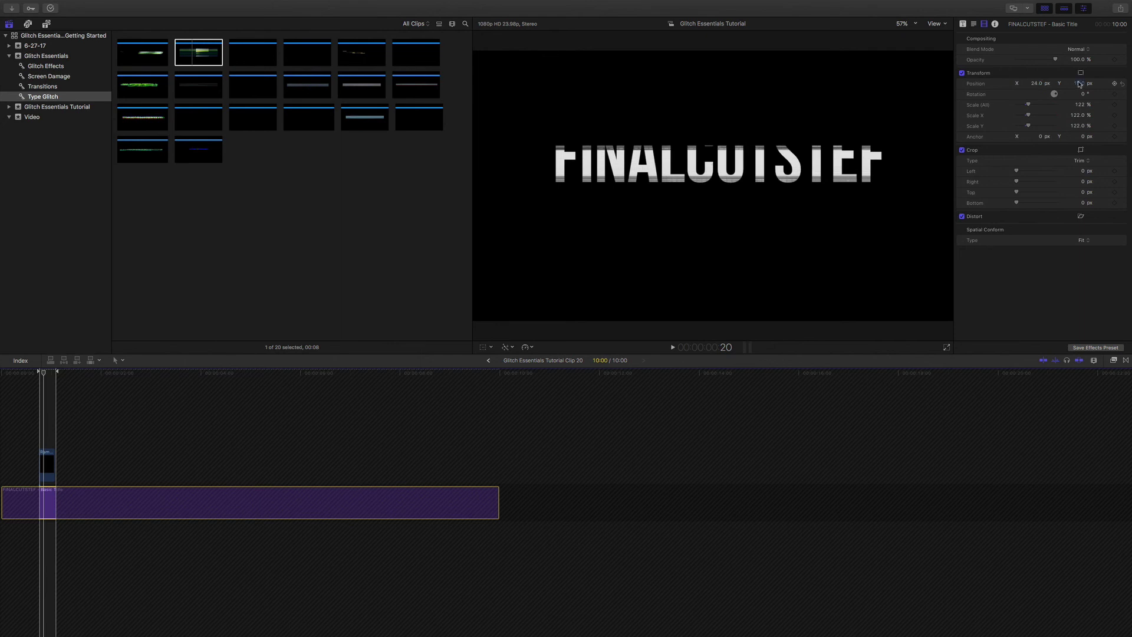
{"action": "left_click", "coordinate": [489, 361]}
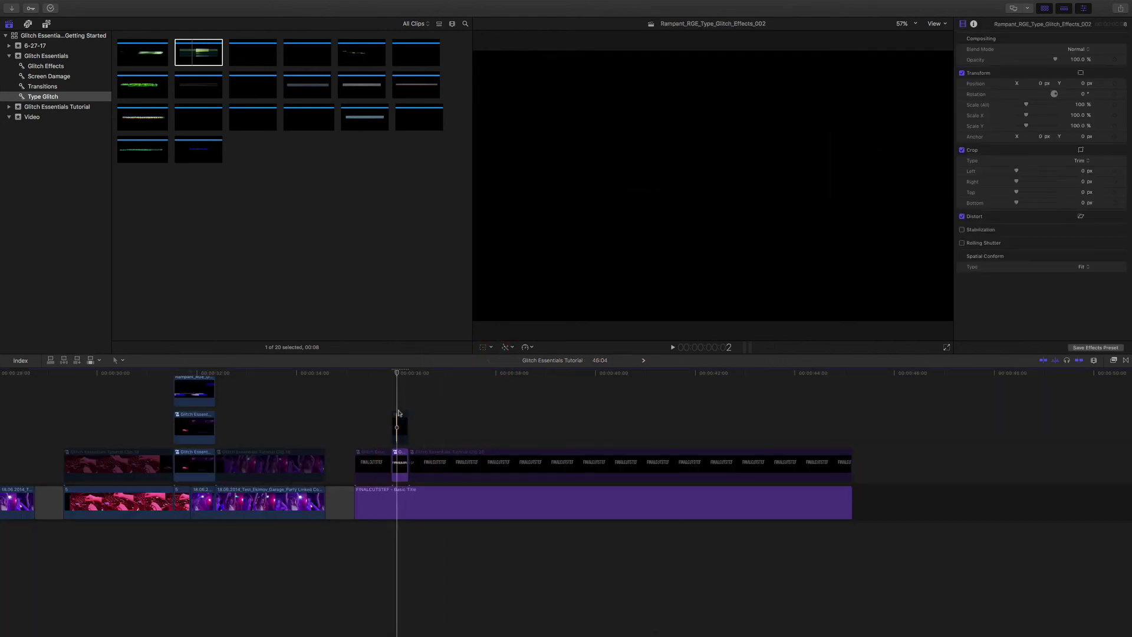
- Play back the title glitch twice from shortly before it starts
{"action": "left_click_drag", "start_coordinate": [391, 375], "coordinate": [380, 378]}
{"action": "key", "text": "space"}
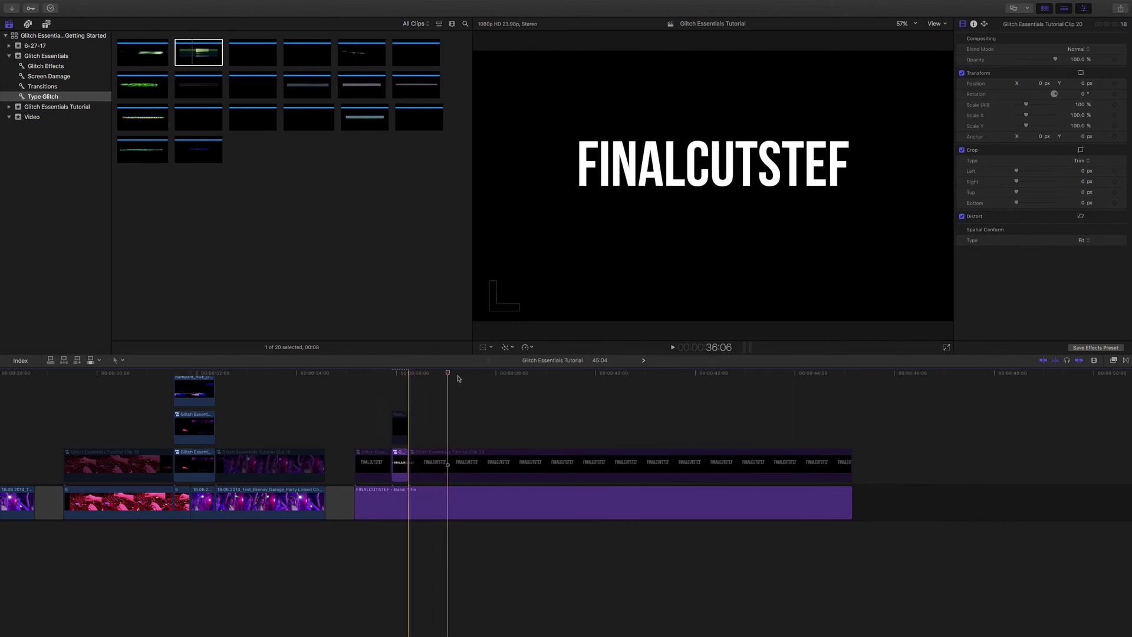
{"action": "left_click_drag", "start_coordinate": [393, 378], "coordinate": [369, 382]}
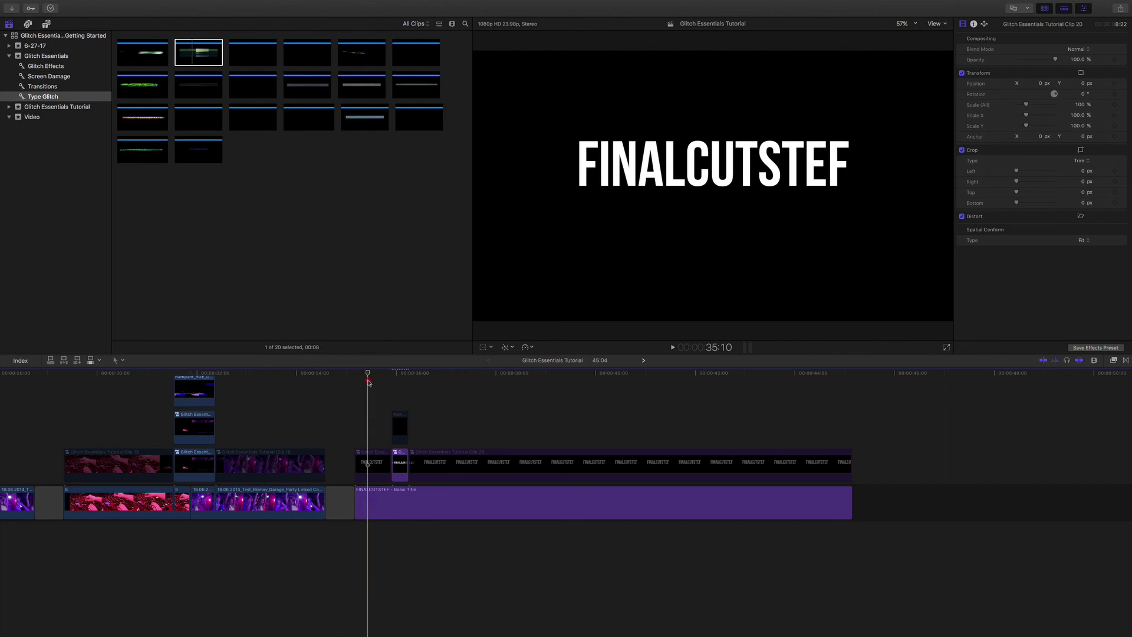
{"action": "key", "text": "space"}
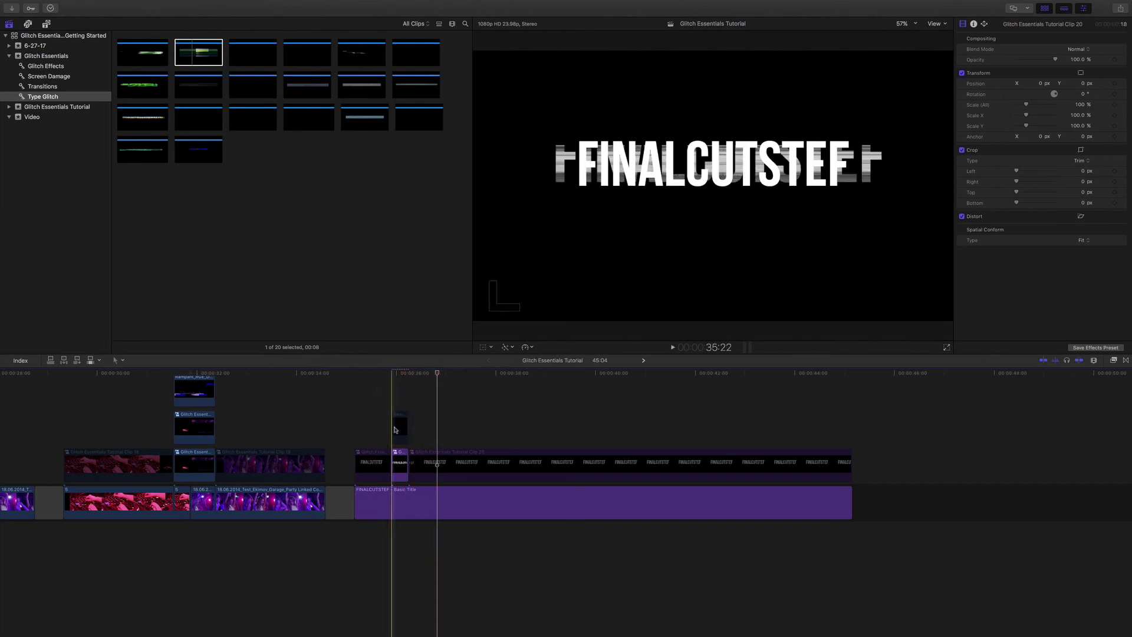
- Enable the glitch overlay above the compound piece and play the section back with it
{"action": "left_click", "coordinate": [398, 429]}
{"action": "left_click_drag", "start_coordinate": [407, 379], "coordinate": [387, 375]}
{"action": "key", "text": "space"}
{"action": "key", "text": "space"}
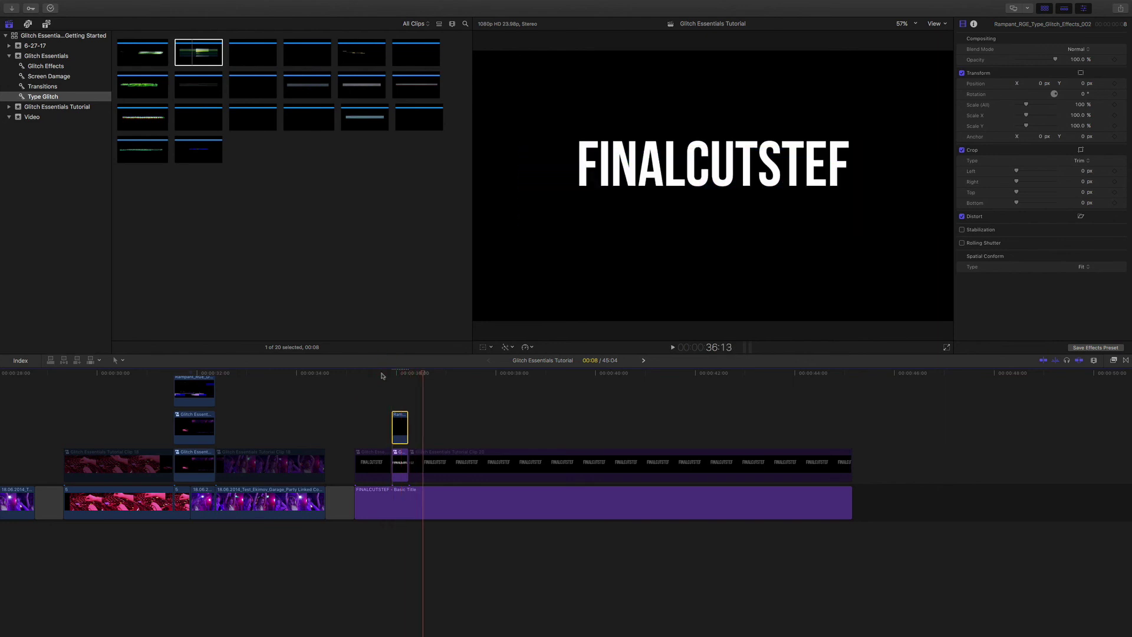
- Lower the top glitch overlay's opacity to about 44% and preview the result
{"action": "left_click", "coordinate": [399, 373]}
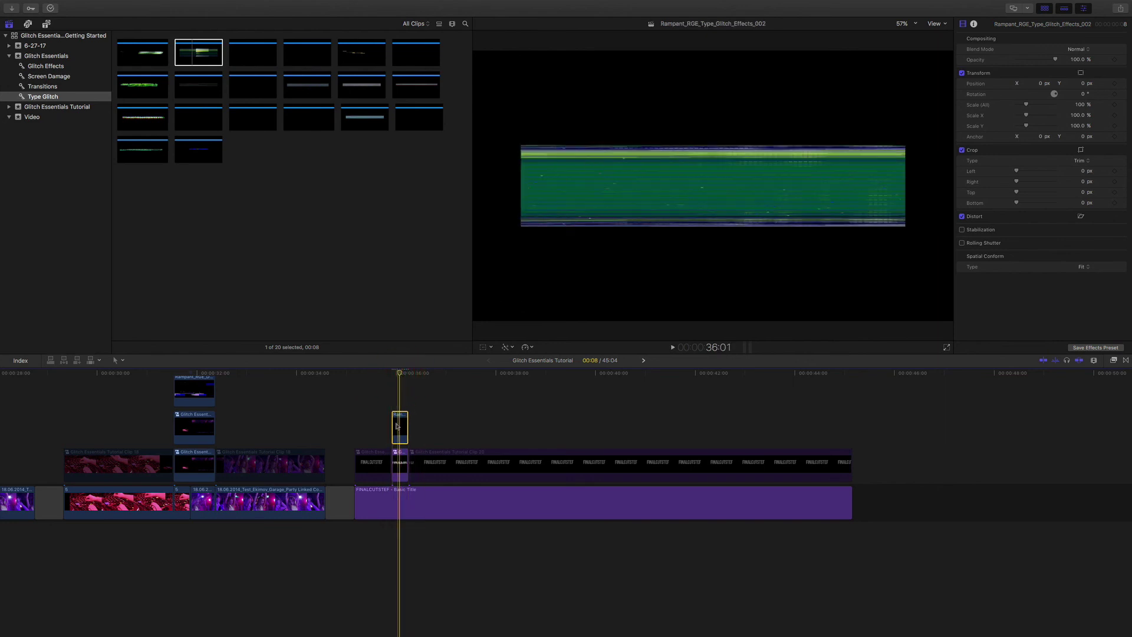
{"action": "left_click_drag", "start_coordinate": [1056, 61], "coordinate": [1036, 61]}
{"action": "left_click", "coordinate": [370, 373]}
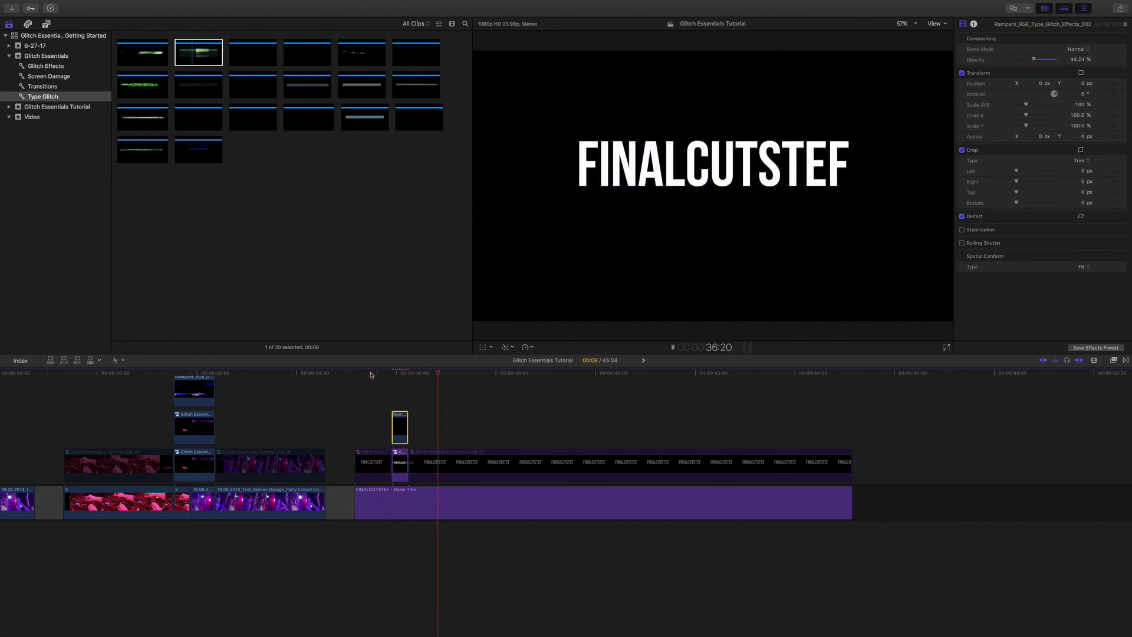
{"action": "key", "text": "Up"}
{"action": "key", "text": "Up"}
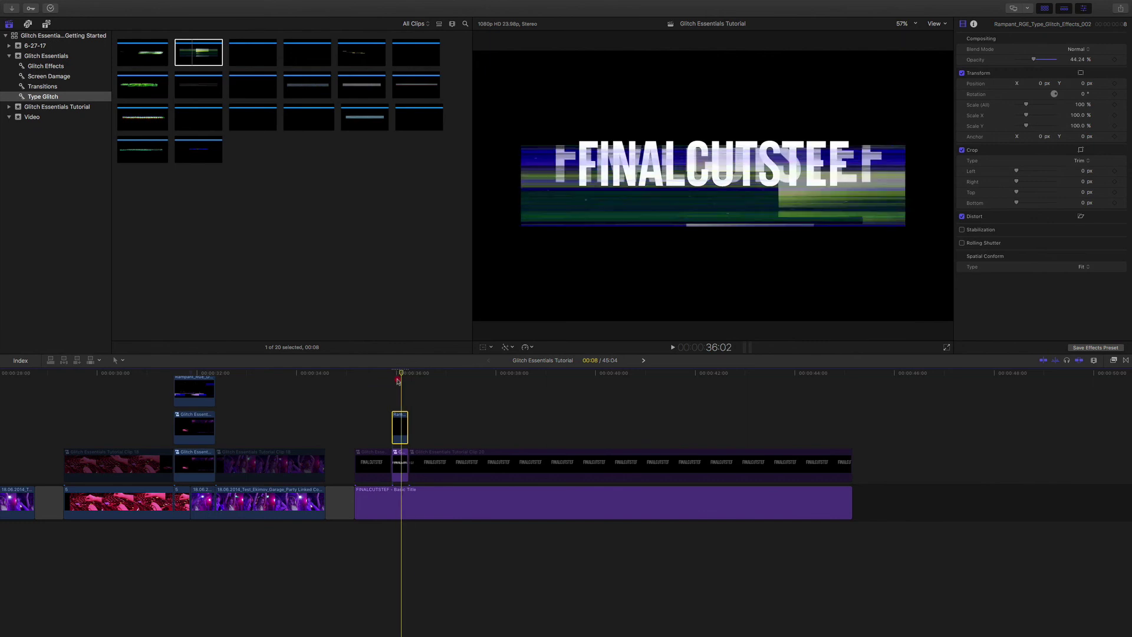
- Delete the two disabled compound clip pieces and duplicate the remaining overlay and compound piece further along the title
{"action": "left_click", "coordinate": [423, 466]}
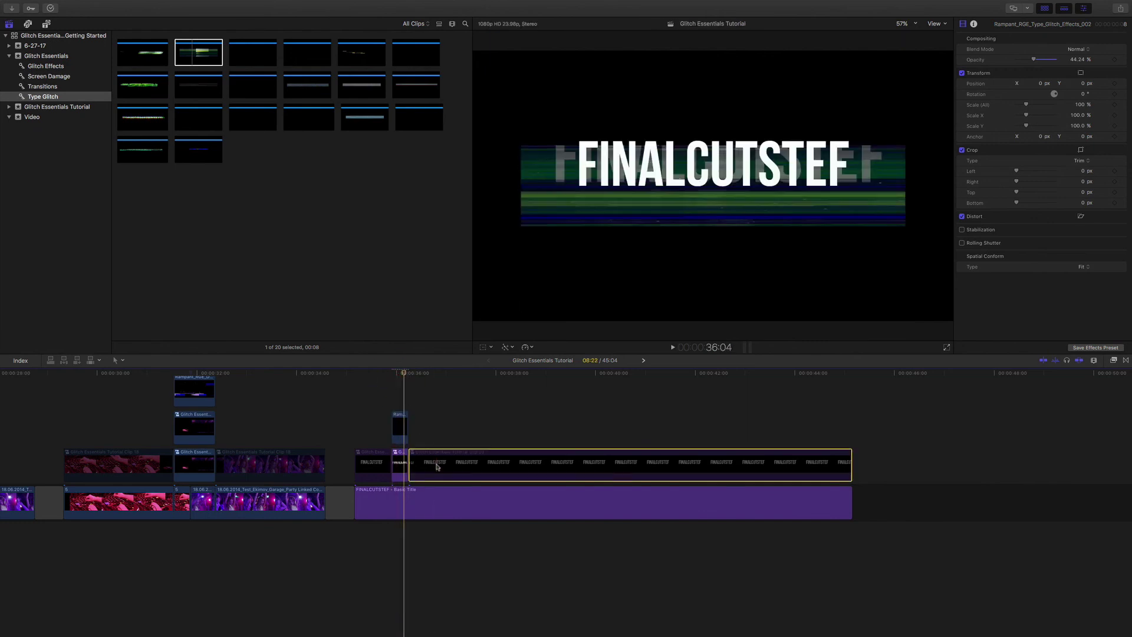
{"action": "key", "text": "Delete"}
{"action": "left_click", "coordinate": [375, 463]}
{"action": "key", "text": "Delete"}
{"action": "left_click_drag", "start_coordinate": [383, 400], "coordinate": [446, 467]}
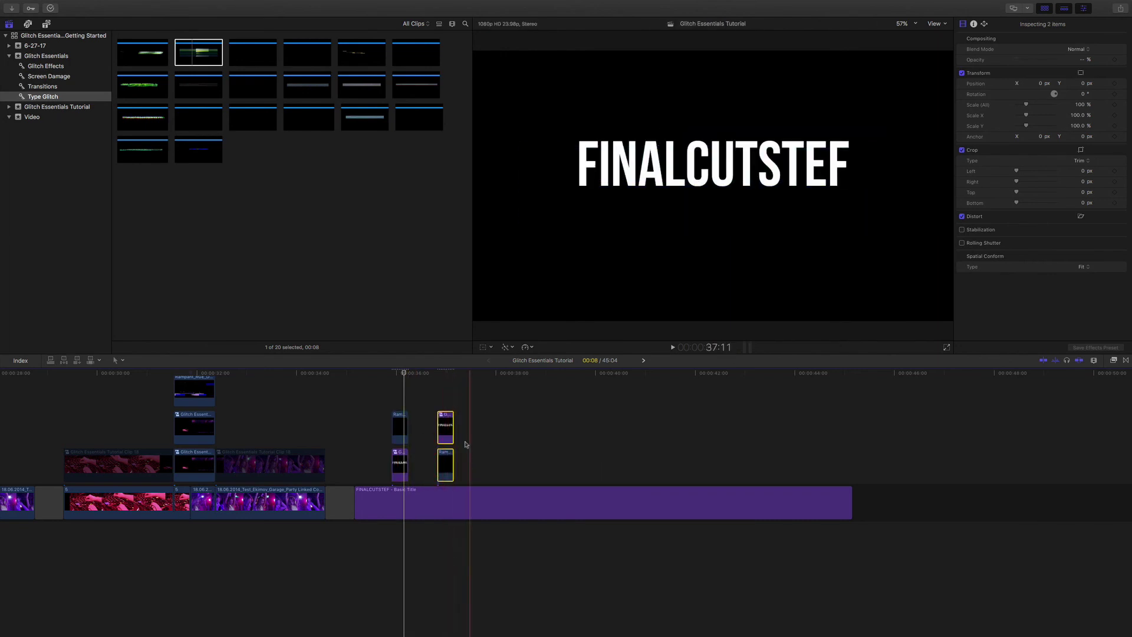
- Move the duplicated glitch overlay above its compound clip piece and play back the title from its start
{"action": "left_click", "coordinate": [478, 464]}
{"action": "left_click_drag", "start_coordinate": [446, 465], "coordinate": [446, 403]}
{"action": "left_click", "coordinate": [375, 373]}
{"action": "key", "text": "space"}
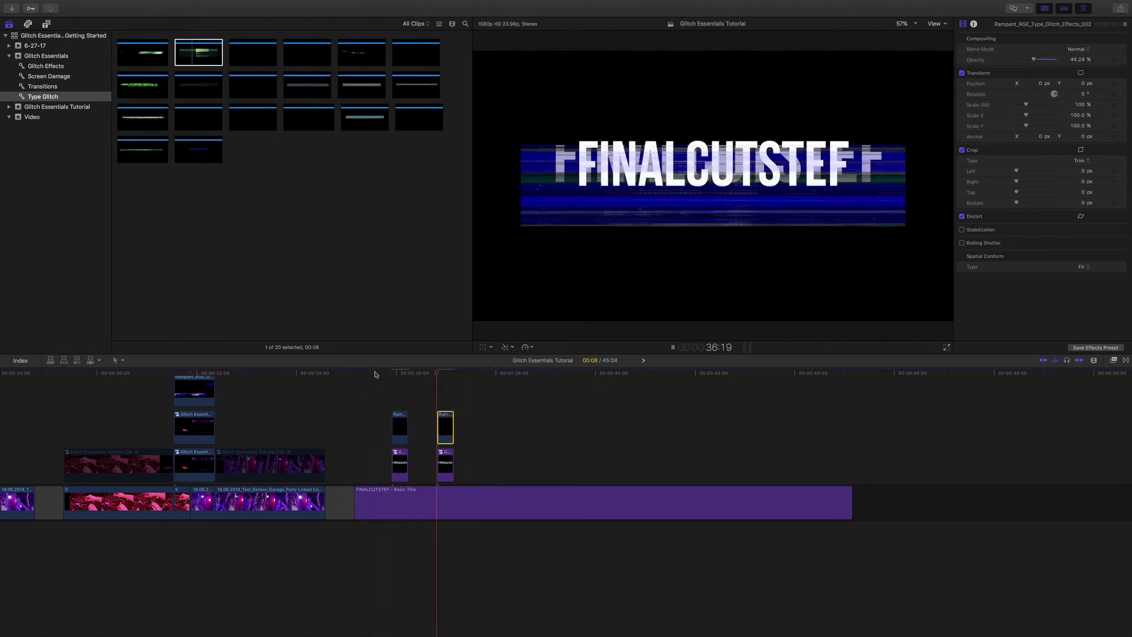
{"action": "key", "text": "space"}
- Replay the title section twice to review both glitches
{"action": "key", "text": "space"}
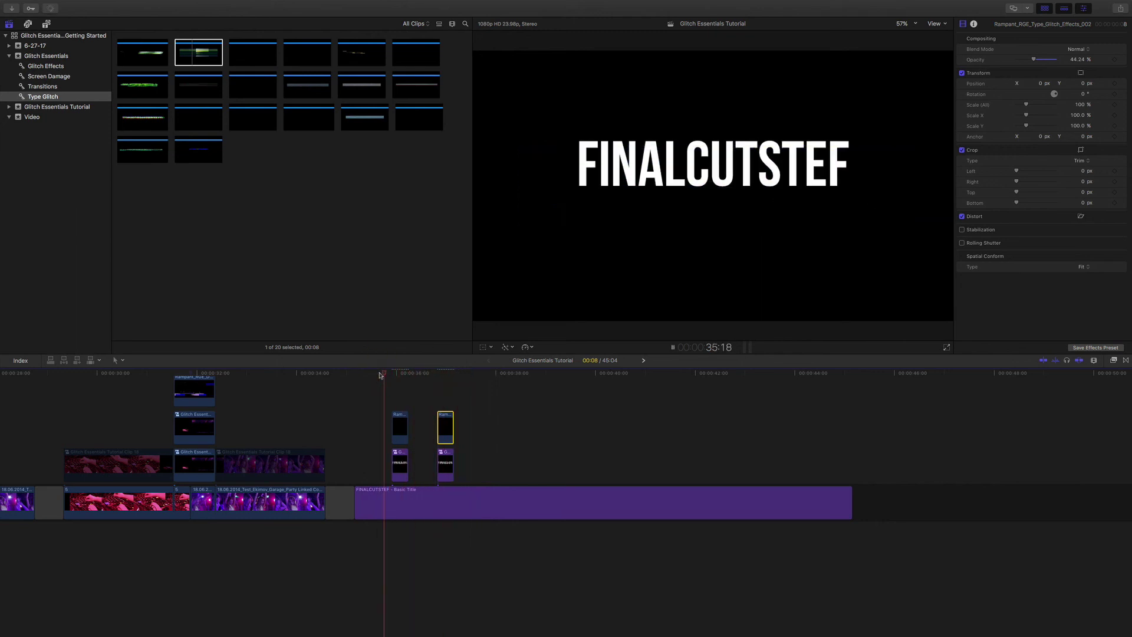
{"action": "key", "text": "space"}
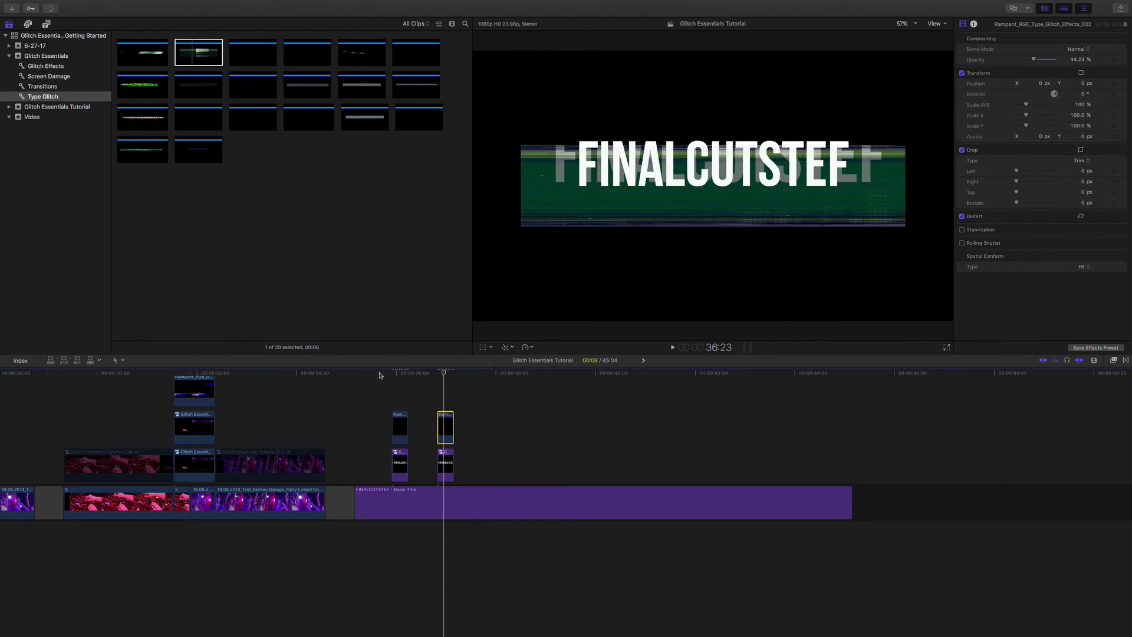
{"action": "key", "text": "super+minus"}
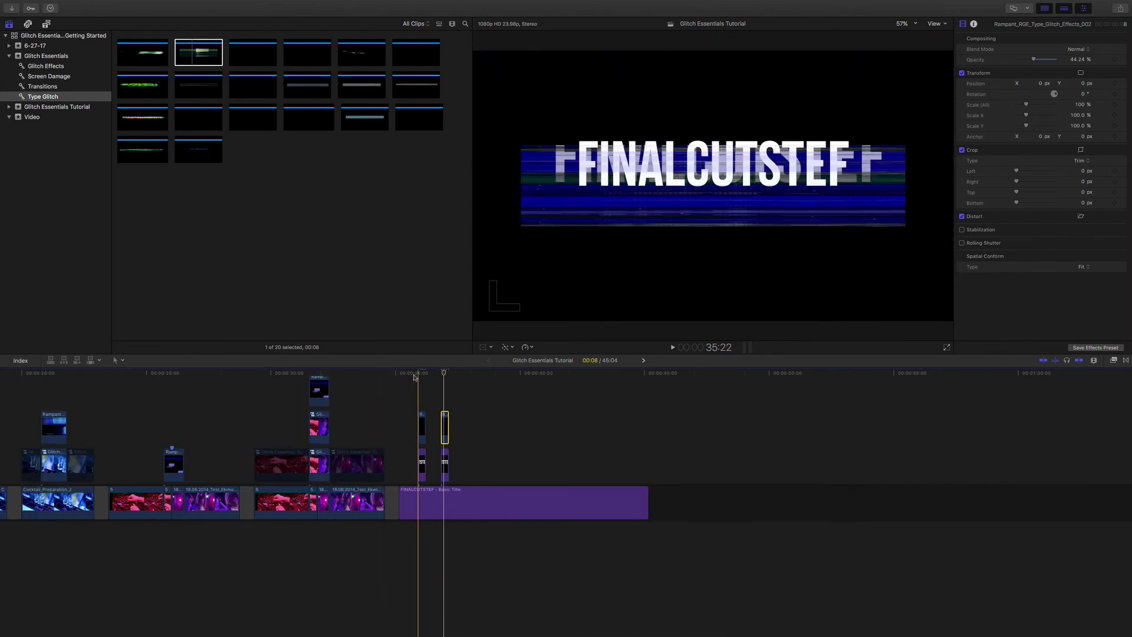
{"action": "left_click", "coordinate": [416, 374]}
{"action": "key", "text": "space"}
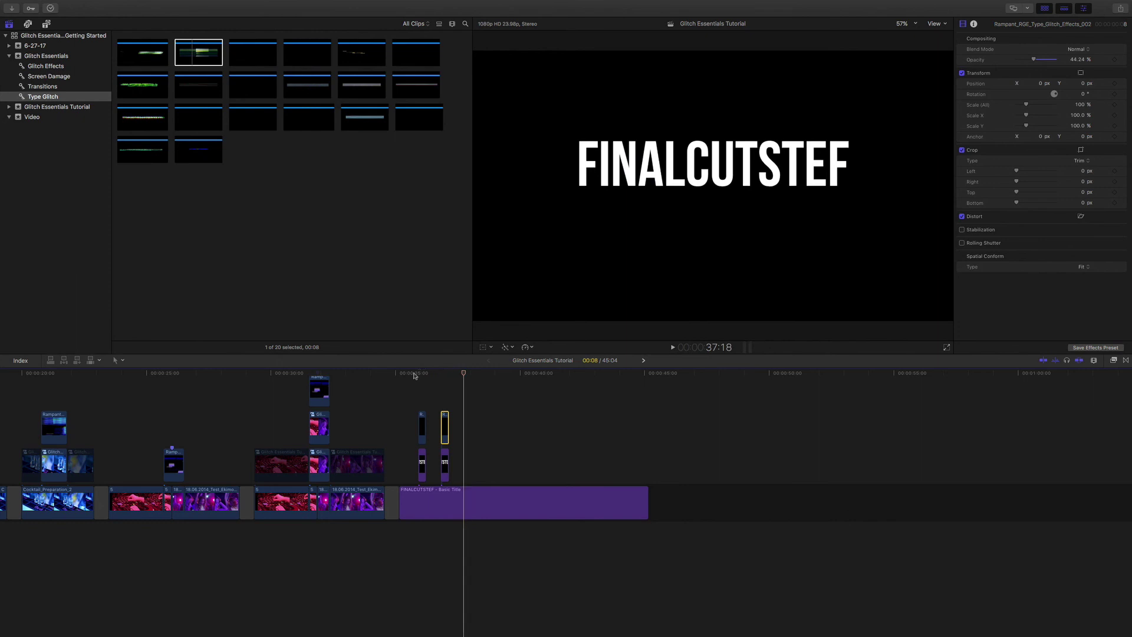
- Play back the project from near the beginning of the timeline to review the finished glitch examples
{"action": "scroll", "coordinate": [411, 385], "scroll_direction": "left", "scroll_amount": 10}
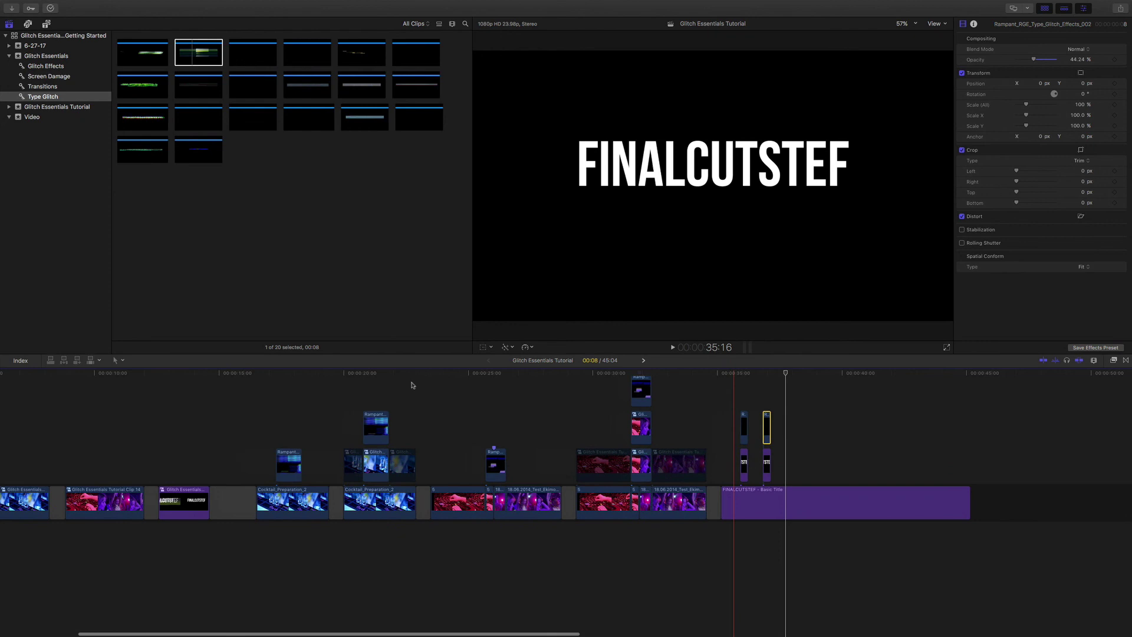
{"action": "left_click", "coordinate": [55, 374]}
{"action": "key", "text": "space"}
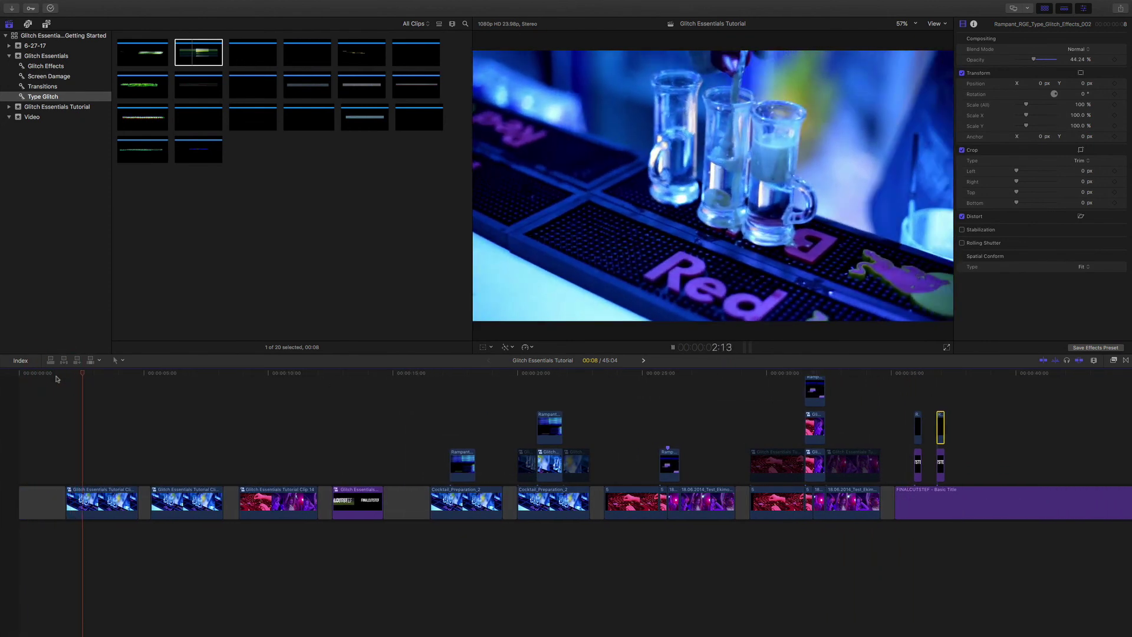